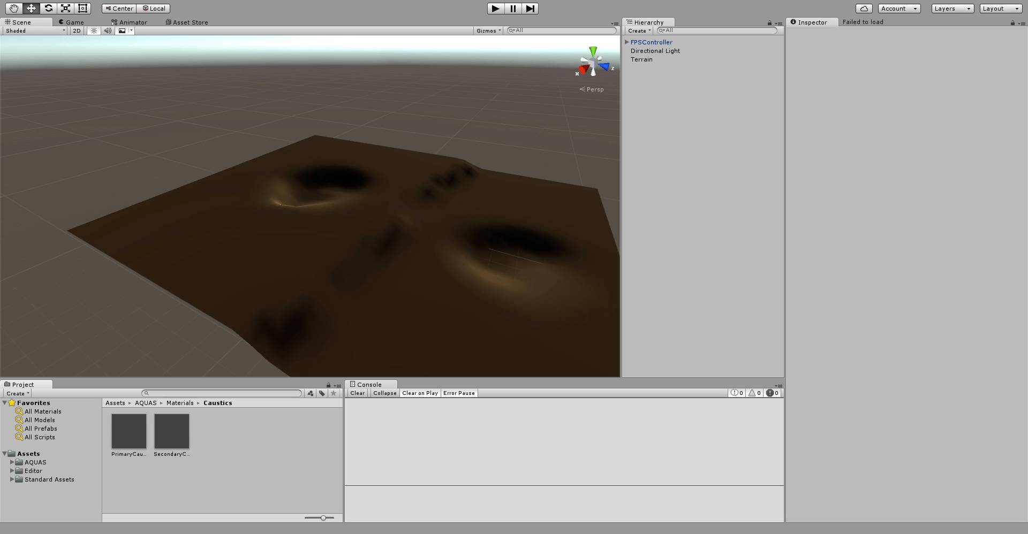
# Select the camera object inside FPSController and walk around the waterless terrain in play mode before stopping the test
pyautogui.click(627, 42)
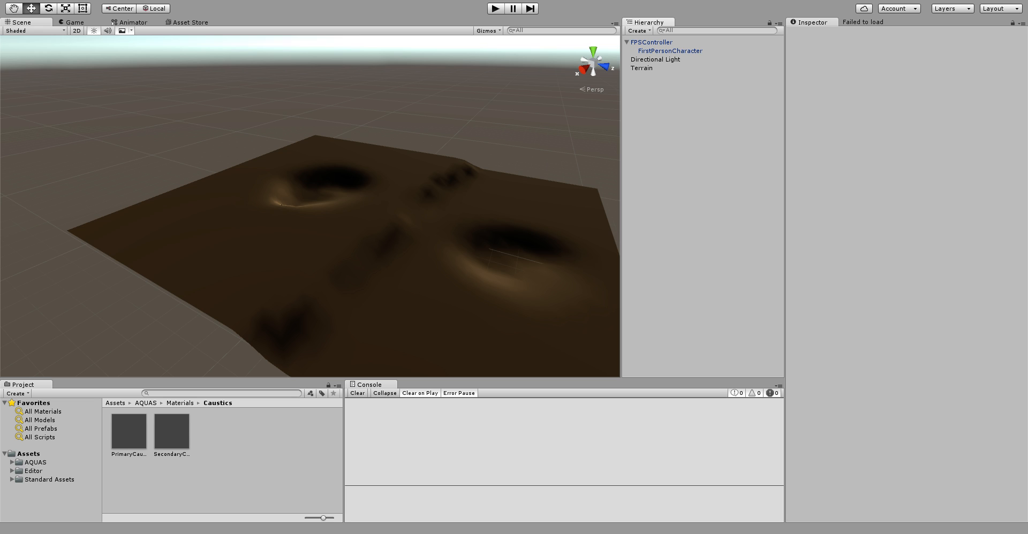
pyautogui.click(669, 50)
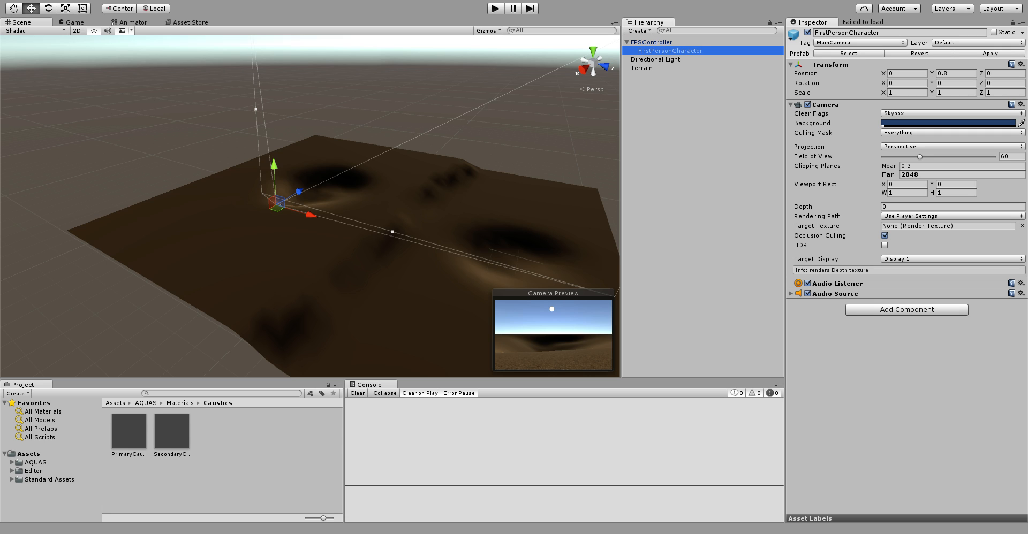
pyautogui.hotkey('ctrl', 'p')
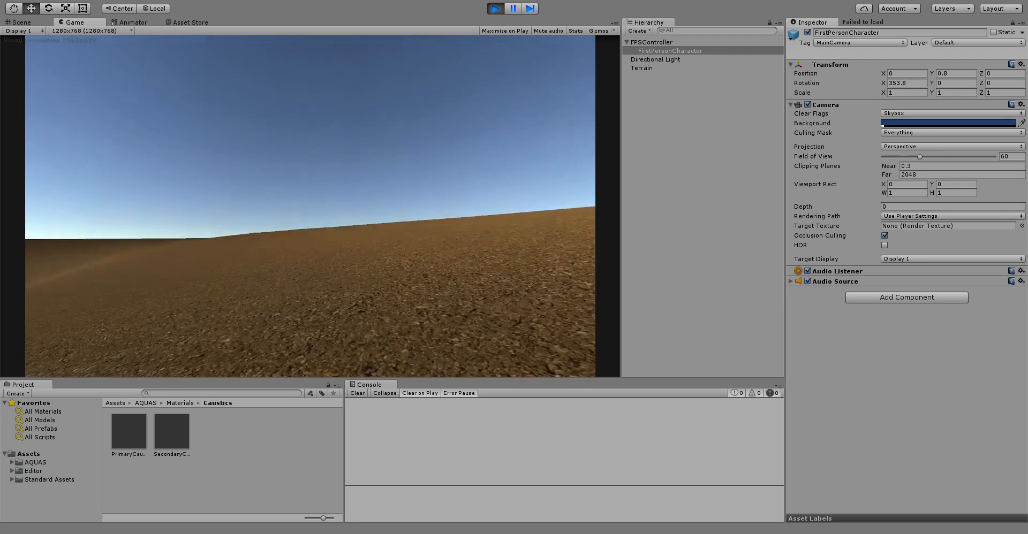
pyautogui.press('w')
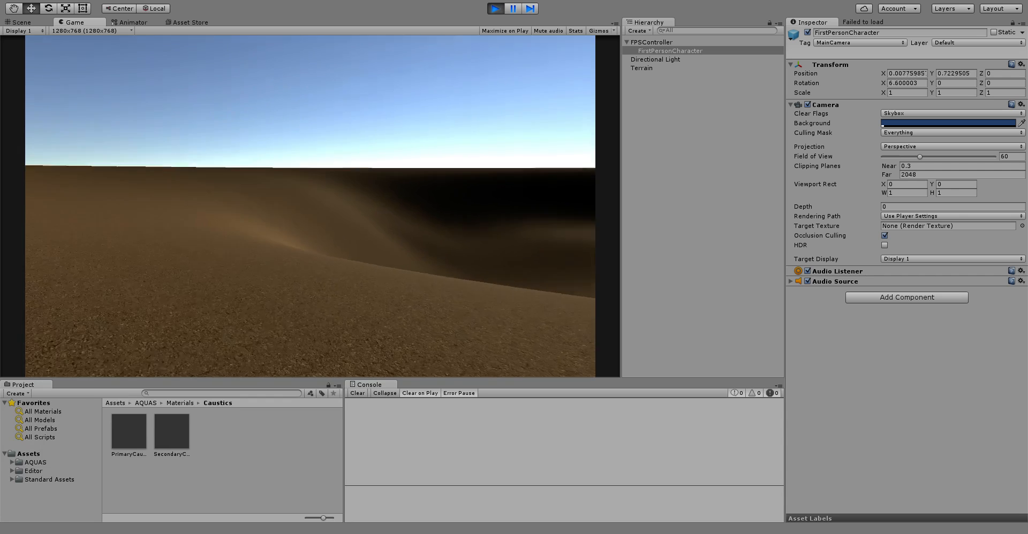
pyautogui.press('w')
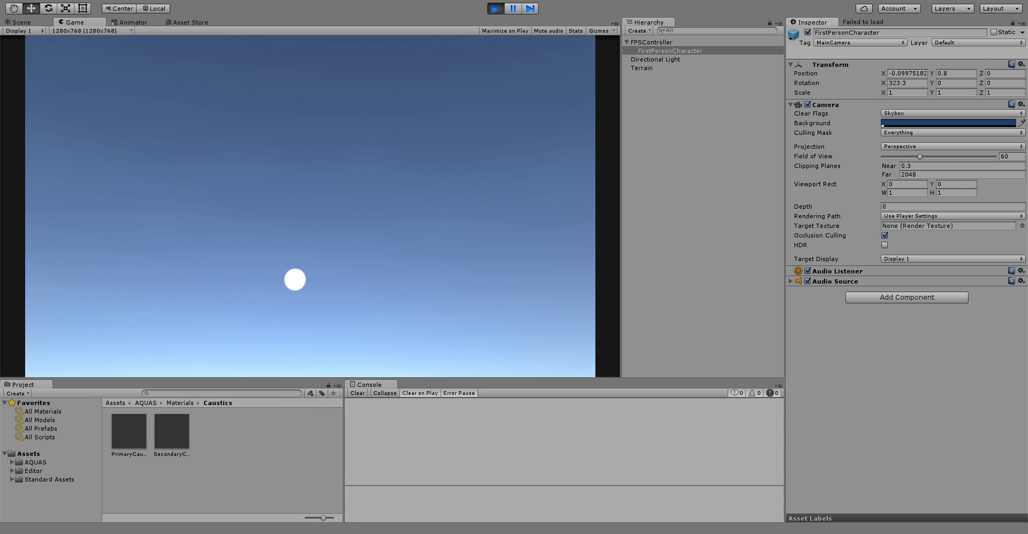
pyautogui.hotkey('ctrl', 'p')
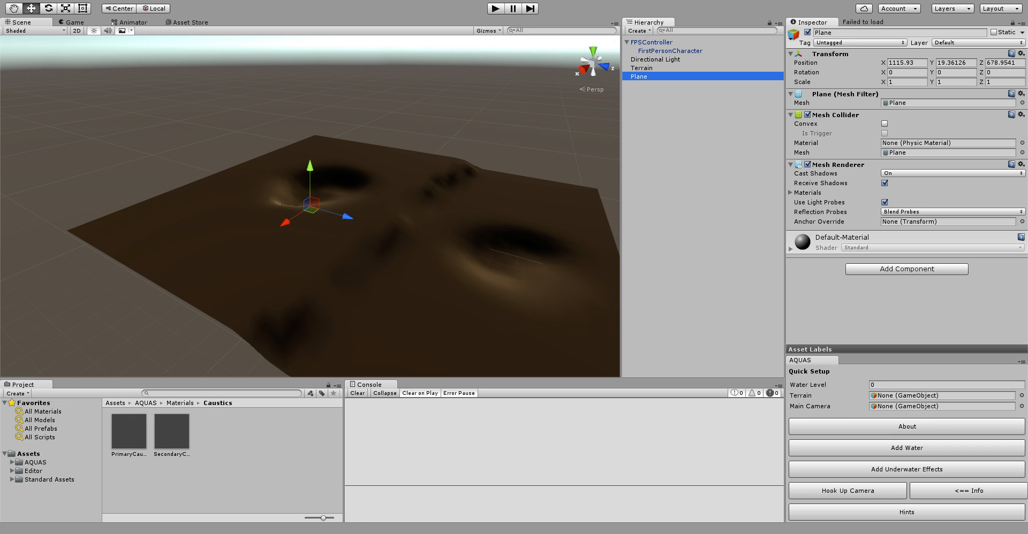
# Raise the plane to a Y position of 535 and scale it uniformly to about 245.7
pyautogui.click(955, 63)
pyautogui.write('535r')
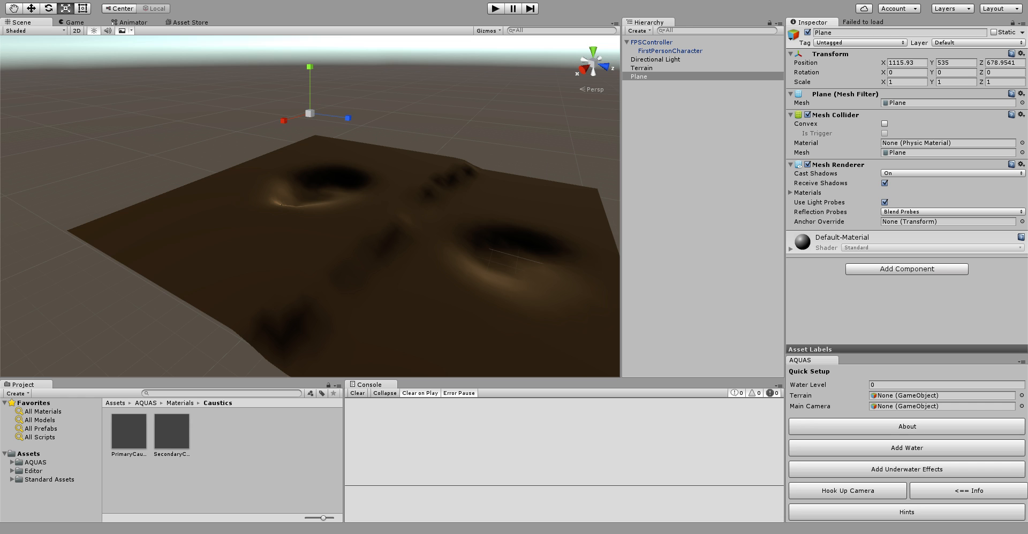
pyautogui.moveTo(309, 113); pyautogui.dragTo(1017, 113)
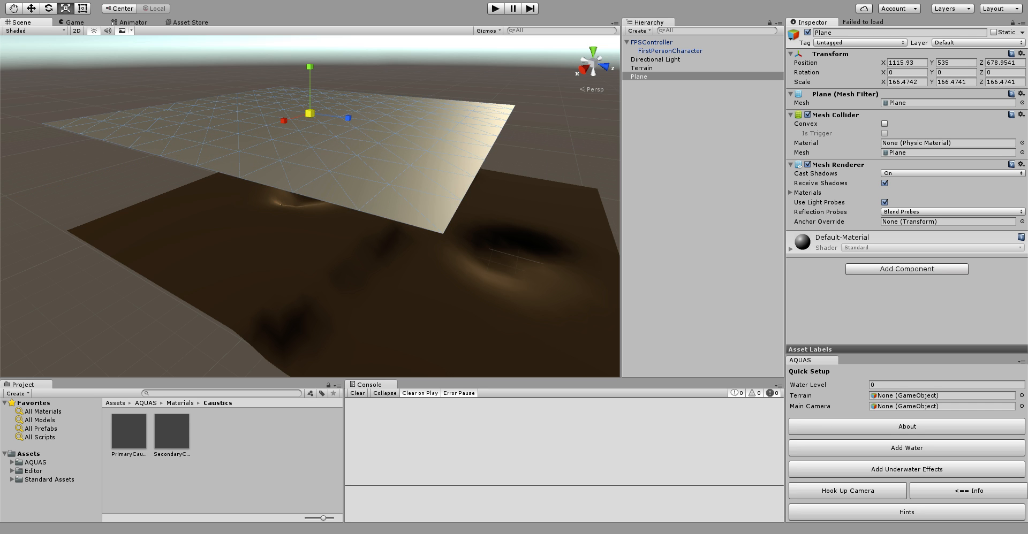
pyautogui.moveTo(310, 112); pyautogui.dragTo(335, 113)
# Lower the plane to a Y position of 95 to gauge the water level, and delete it
pyautogui.press('w')
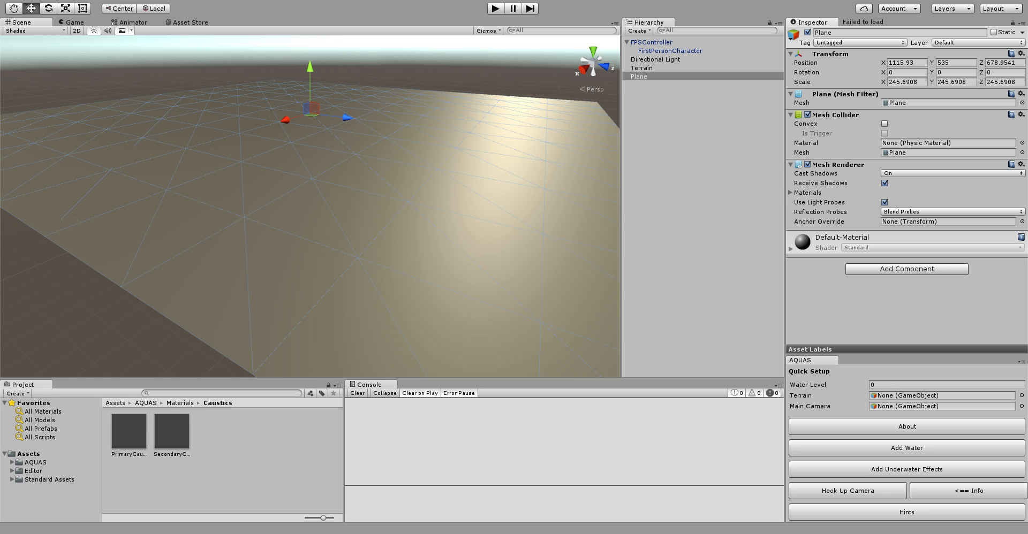
pyautogui.moveTo(310, 70); pyautogui.dragTo(310, 156)
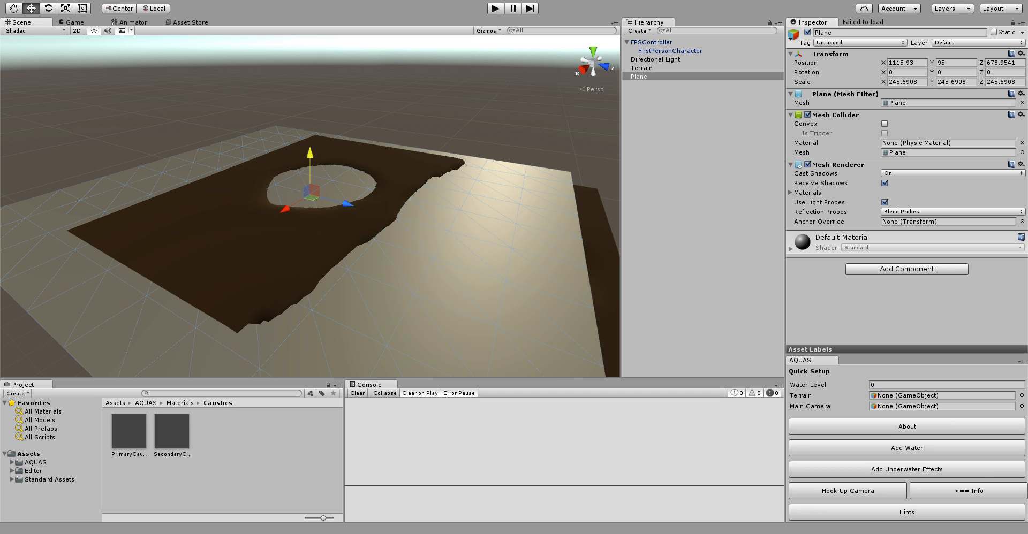
pyautogui.press('Delete')
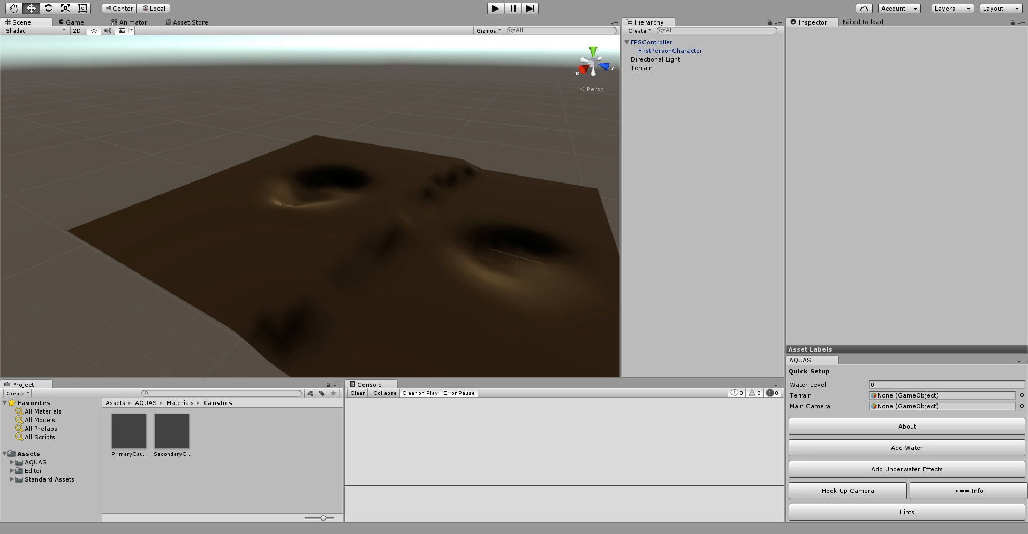
# Add AQUAS water at water level 95, with Terrain as the terrain and FirstPersonCharacter as the main camera
pyautogui.click(872, 385)
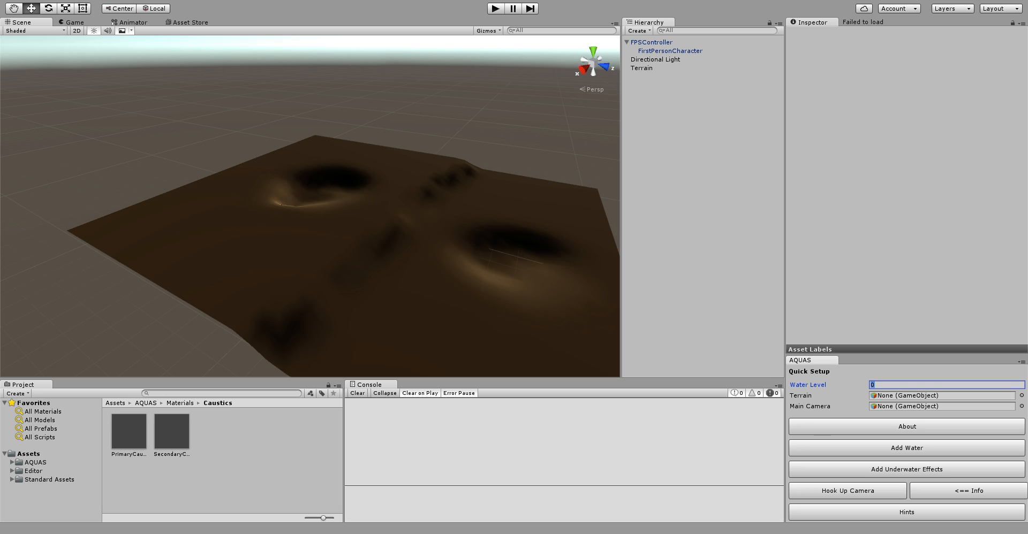
pyautogui.write('95')
pyautogui.moveTo(641, 68); pyautogui.dragTo(910, 395)
pyautogui.moveTo(669, 51); pyautogui.dragTo(910, 406)
pyautogui.click(906, 448)
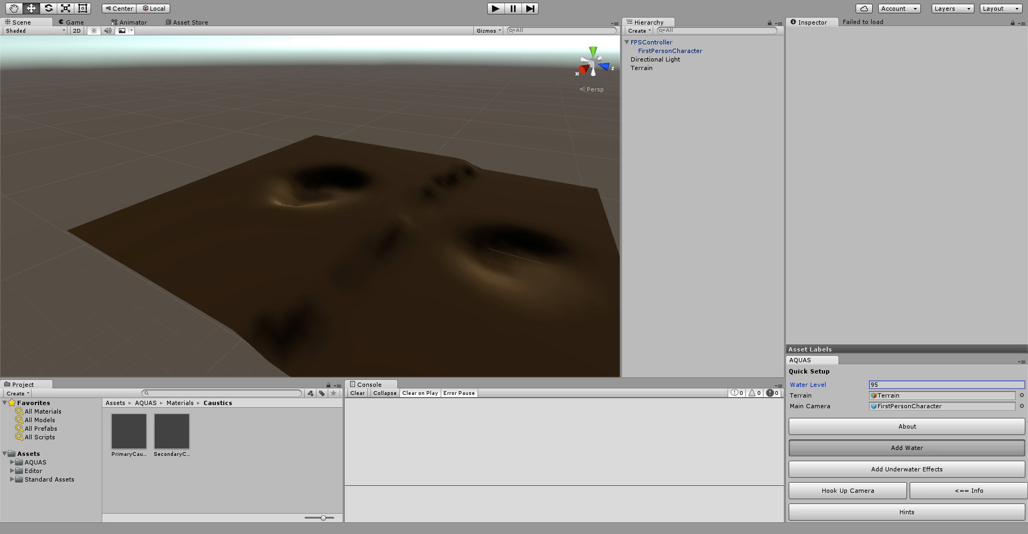
# Examine the extent of the new water plane around the terrain and its shoreline from far and near
pyautogui.scroll(4, 310, 206)
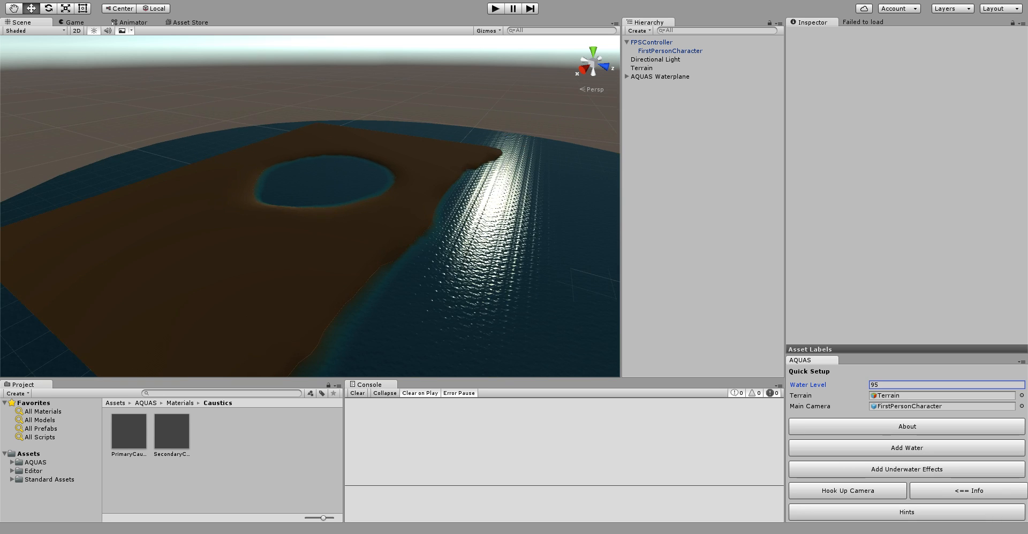
pyautogui.scroll(-2, 310, 206)
pyautogui.scroll(-4, 310, 206)
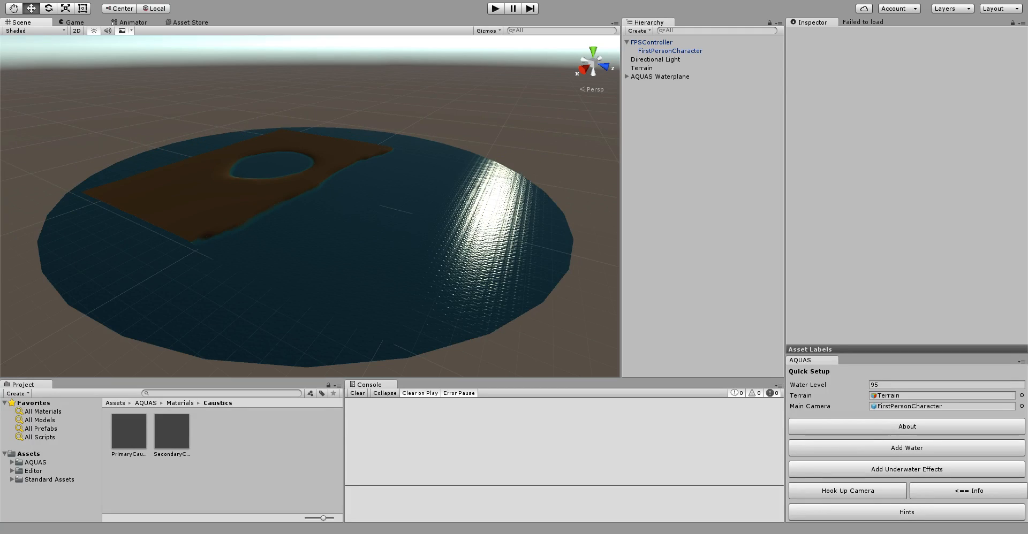
pyautogui.scroll(-1, 310, 206)
pyautogui.moveTo(310, 177); pyautogui.dragTo(359, 343, button='middle')
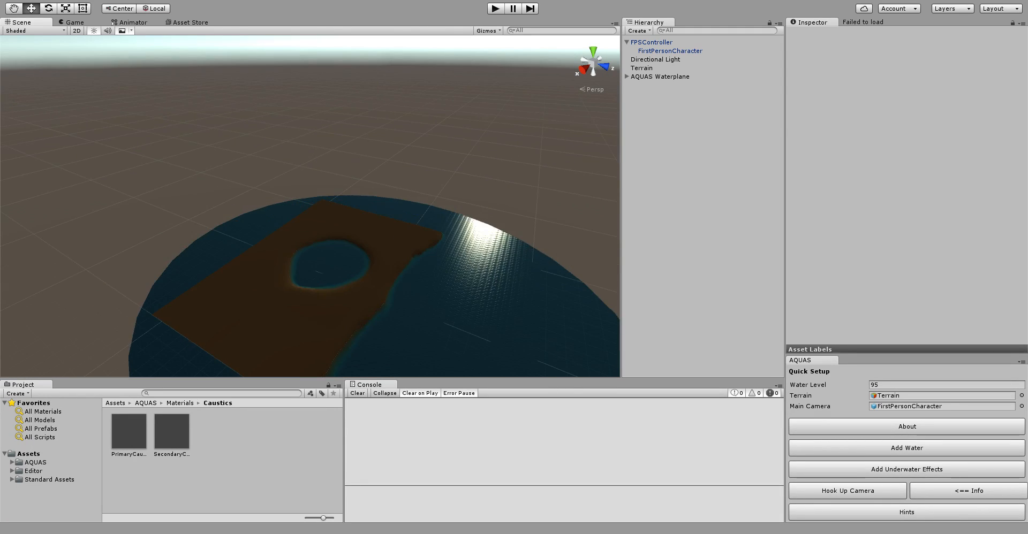
pyautogui.scroll(3, 309, 206)
pyautogui.moveTo(310, 278); pyautogui.dragTo(174, 88, button='middle')
pyautogui.scroll(5, 309, 206)
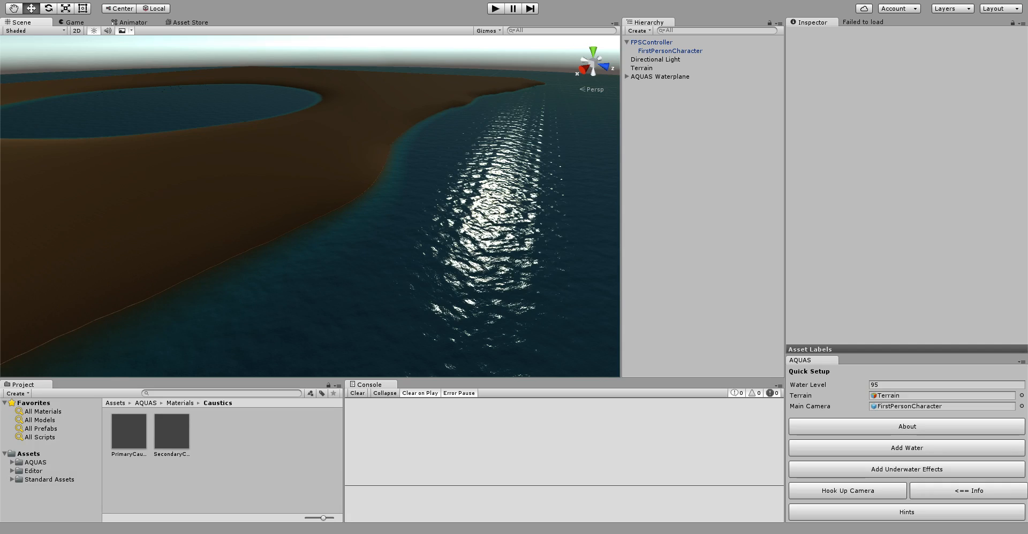
pyautogui.scroll(-2, 310, 206)
pyautogui.scroll(-6, 440, 221)
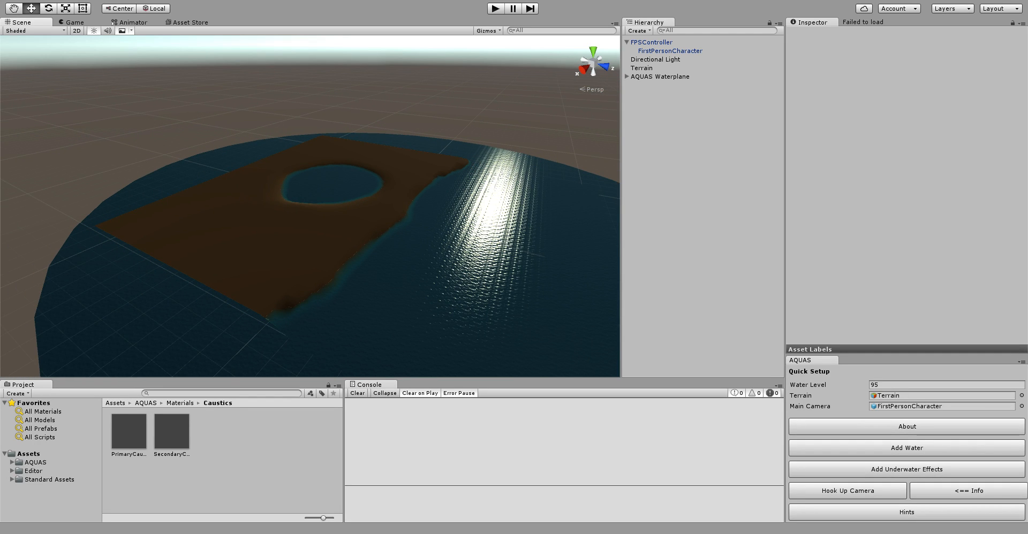
# Examine the water surface and shore edge of the lake inside the terrain's crater up close and from above
pyautogui.scroll(2, 310, 206)
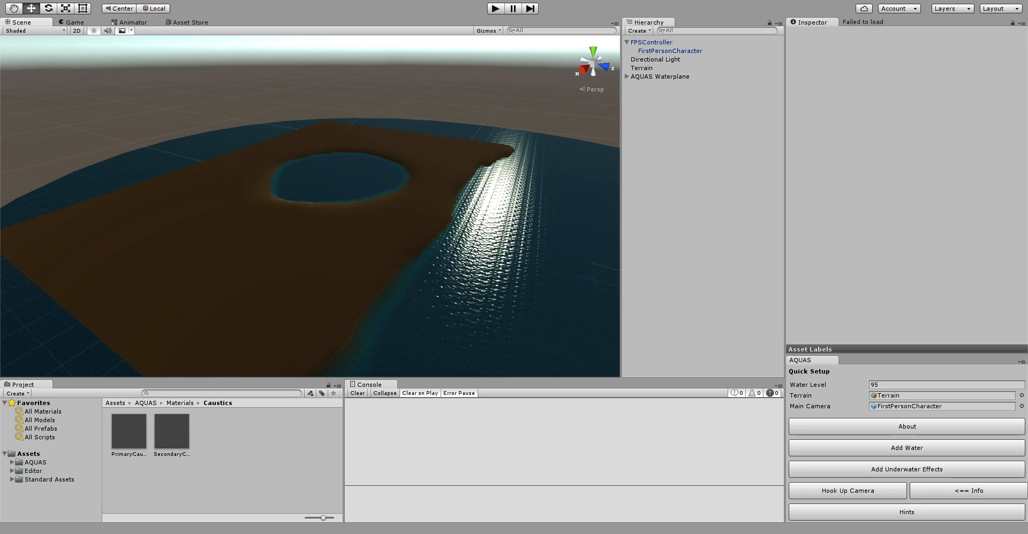
pyautogui.scroll(8, 309, 206)
pyautogui.moveTo(310, 207); pyautogui.dragTo(342, 246, button='middle')
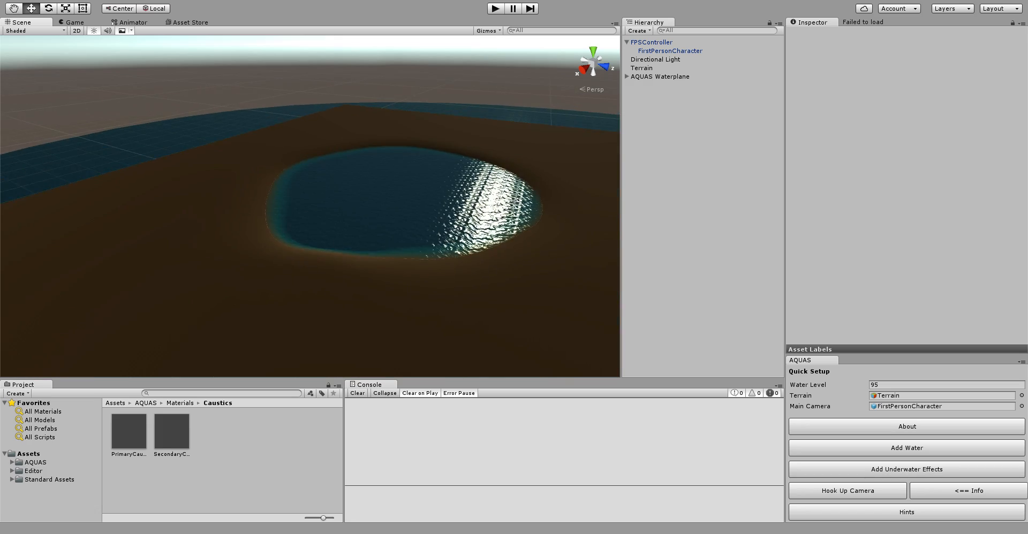
pyautogui.scroll(4, 342, 246)
pyautogui.scroll(10, 310, 206)
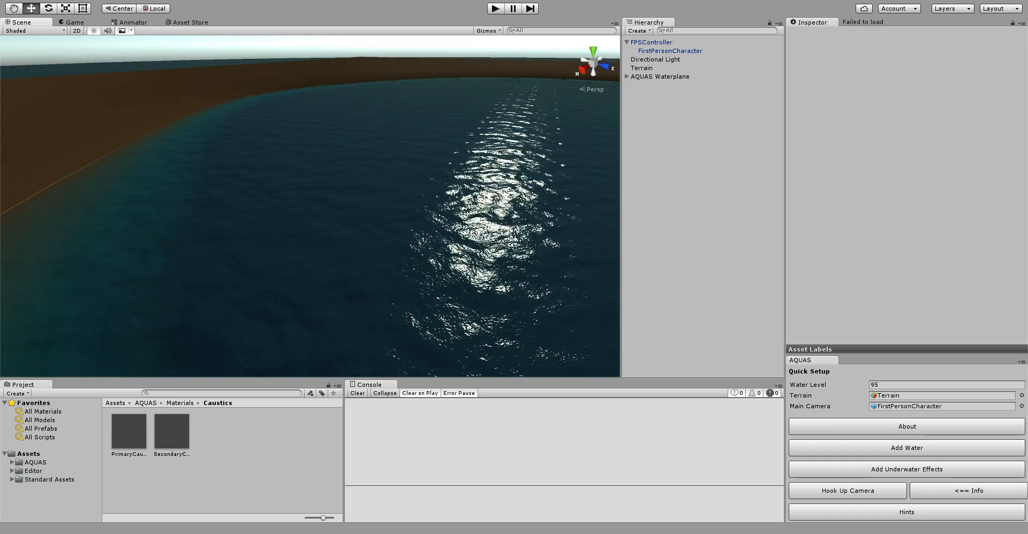
pyautogui.scroll(8, 310, 206)
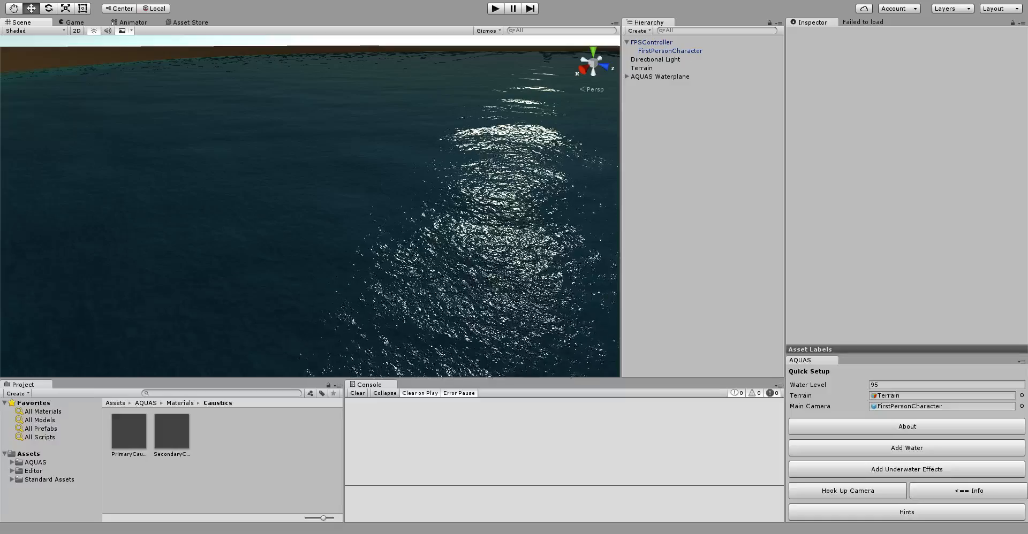
pyautogui.moveTo(310, 206); pyautogui.dragTo(337, 201, button='right')
pyautogui.scroll(-3, 310, 206)
pyautogui.scroll(-3, 310, 206)
pyautogui.press('s')
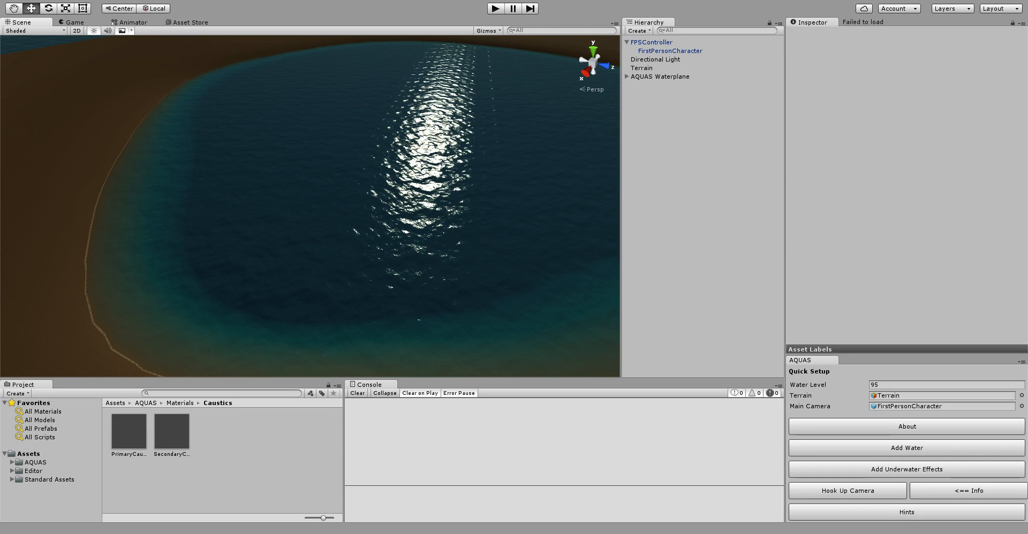
# Set the AQUAS Waterplane's wave tiling to 0.1 for large, 0.5 for medium and 0.5 for small waves
pyautogui.click(659, 76)
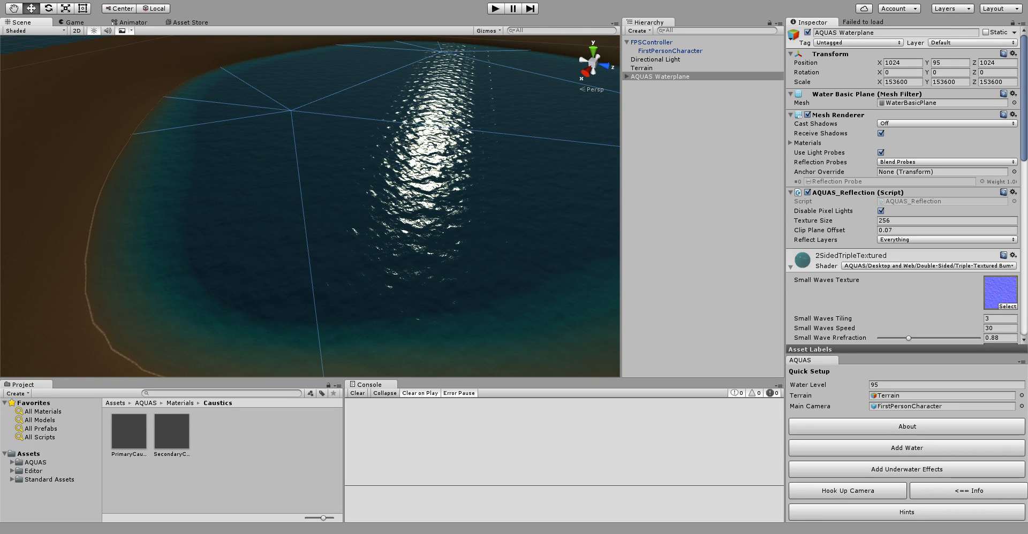
pyautogui.scroll(-5, 904, 187)
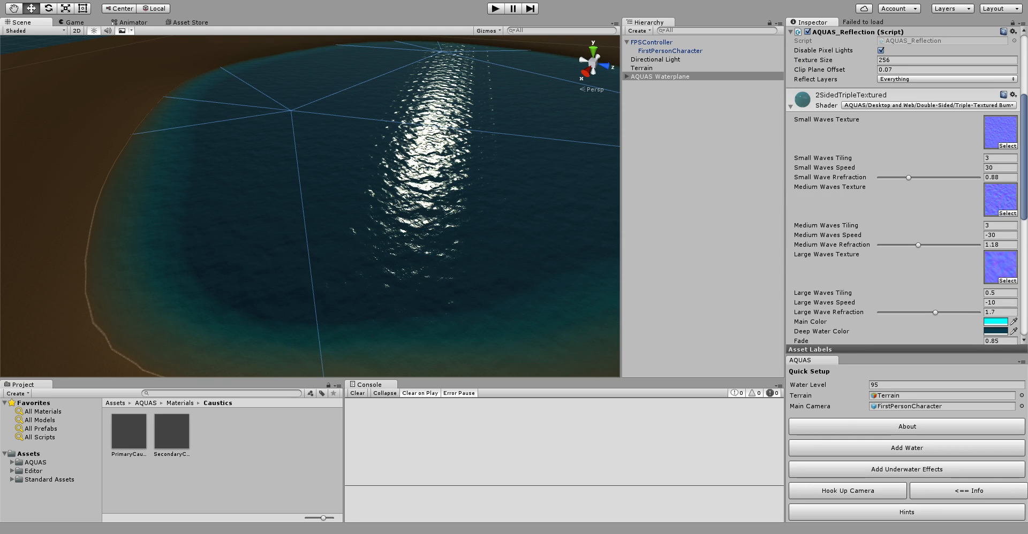
pyautogui.click(999, 293)
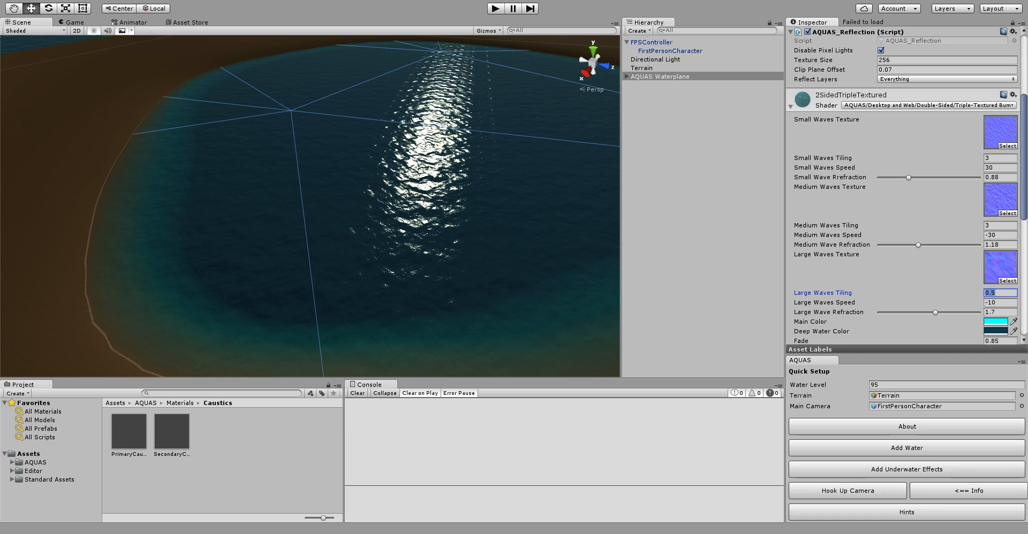
pyautogui.write('0.1')
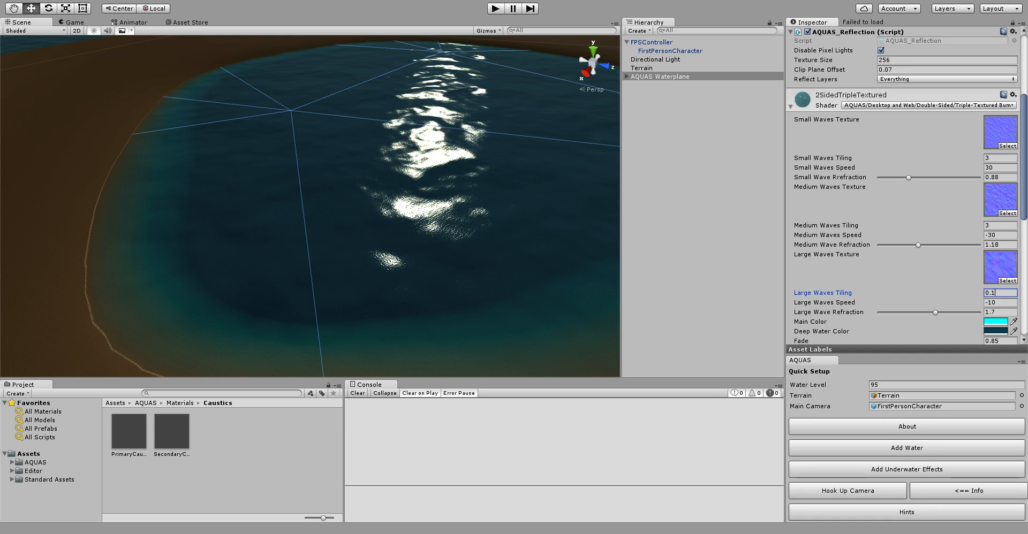
pyautogui.click(999, 225)
pyautogui.write('0.5')
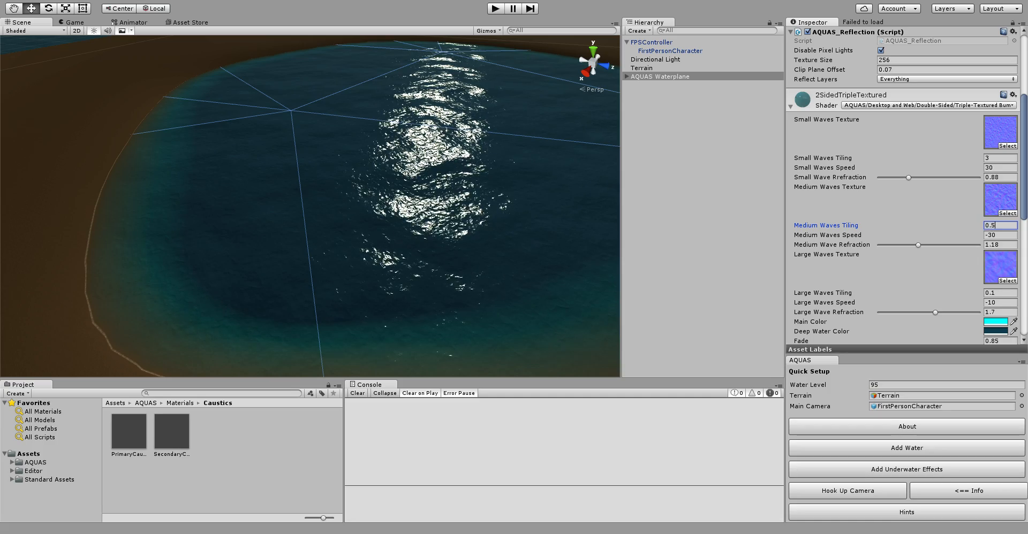
pyautogui.click(999, 158)
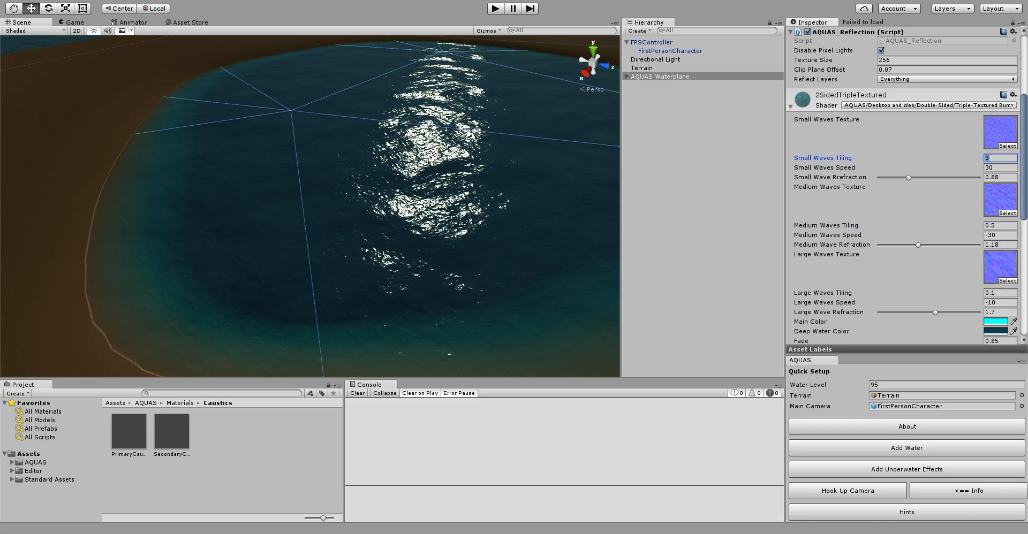
pyautogui.write('0.5')
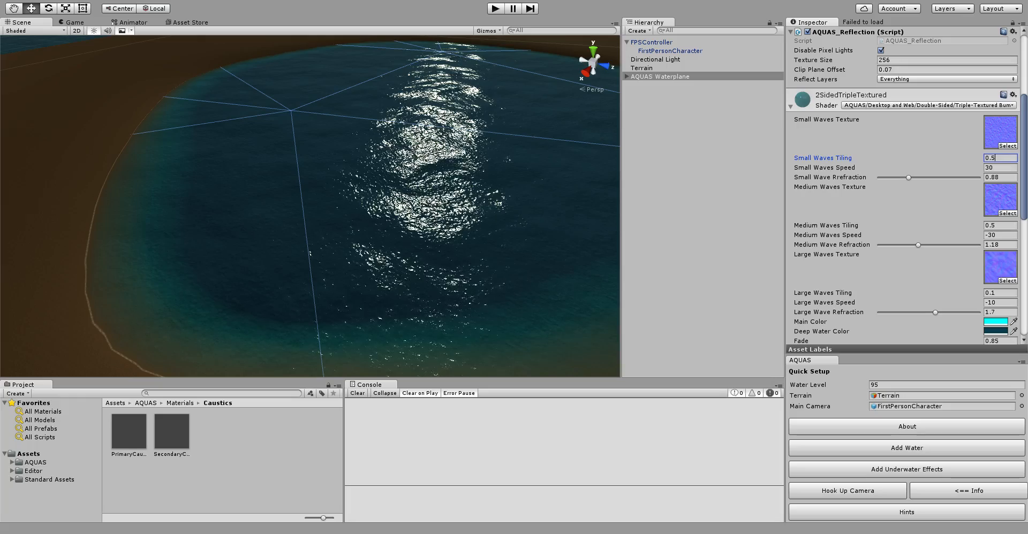
# Inspect the water surface up close and undo the small, medium and large wave tiling changes
pyautogui.scroll(3, 310, 206)
pyautogui.scroll(5, 310, 206)
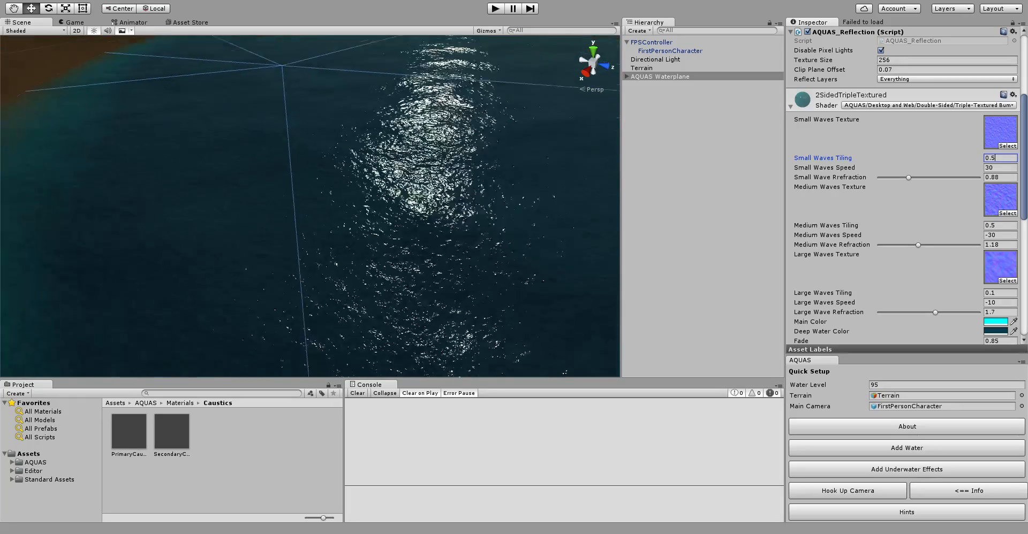
pyautogui.scroll(5, 310, 206)
pyautogui.moveTo(310, 206); pyautogui.dragTo(303, 133, button='right')
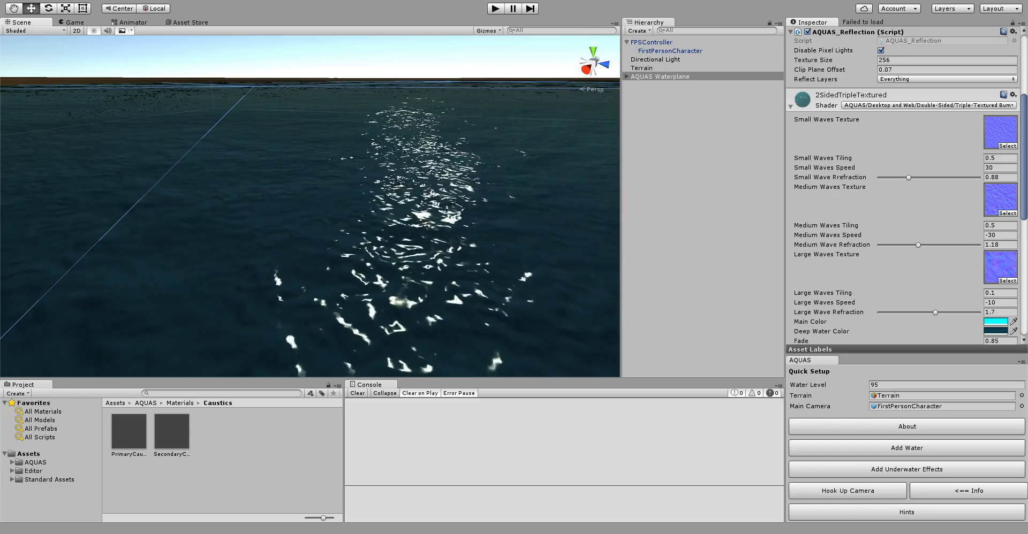
pyautogui.hotkey('ctrl', 'z')
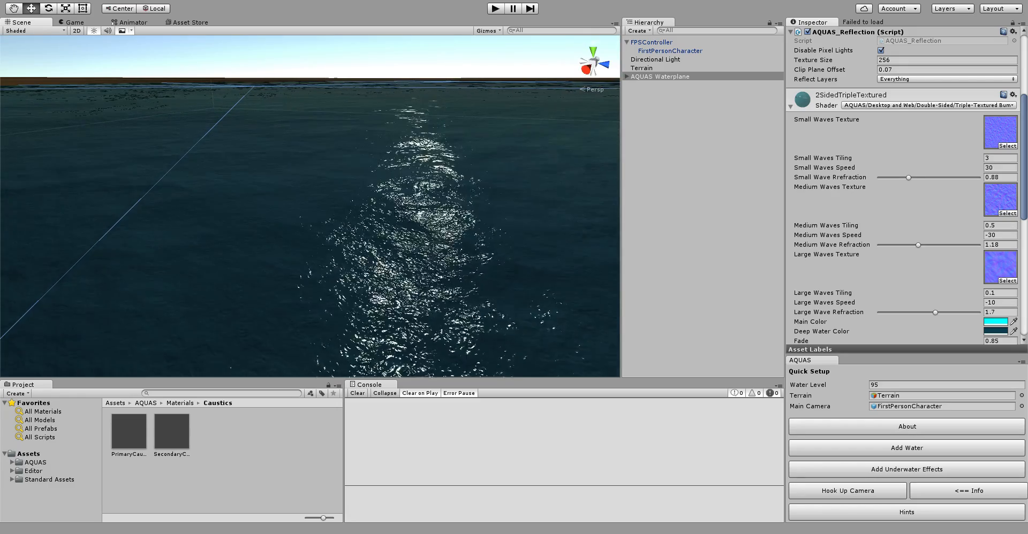
pyautogui.hotkey('ctrl', 'z')
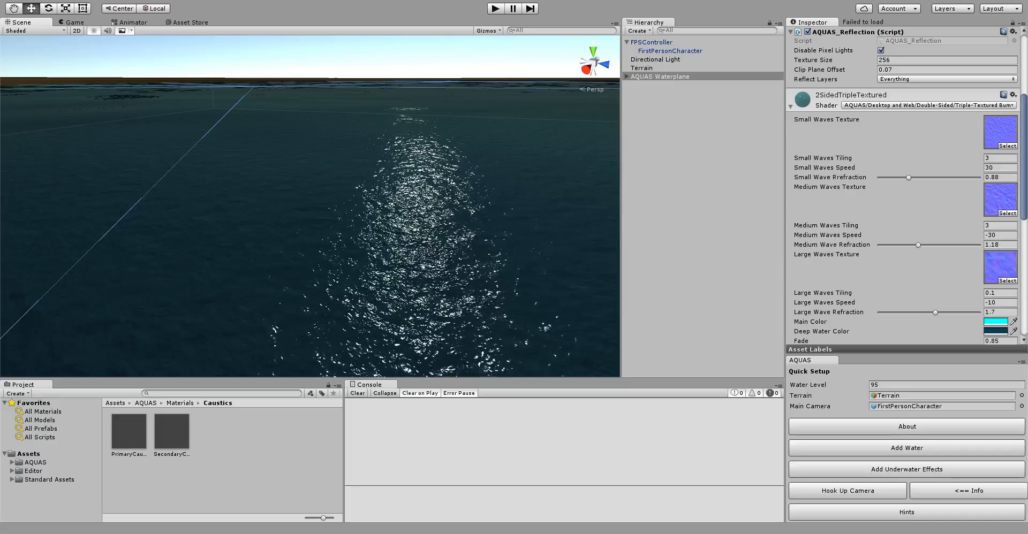
pyautogui.hotkey('ctrl', 'z')
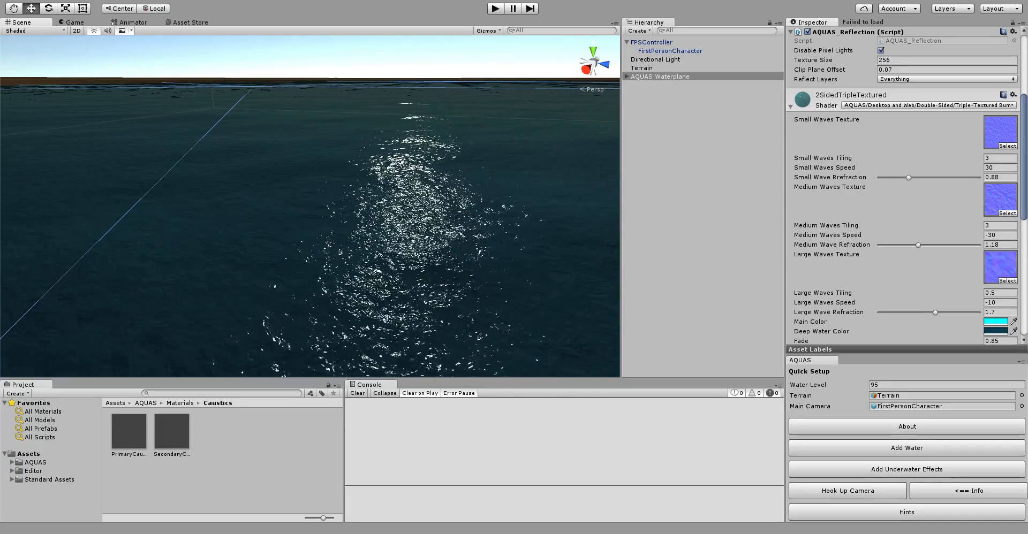
# Play-test the scene by walking from the beach into the lake, checking the shoreline, caustics and underwater view, and stop playback
pyautogui.scroll(-5, 310, 206)
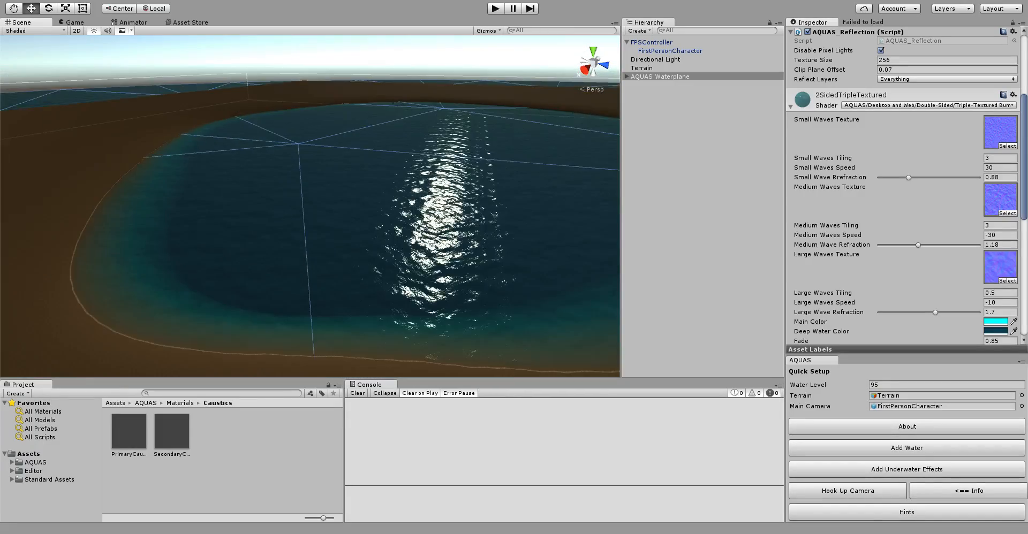
pyautogui.scroll(4, 389, 308)
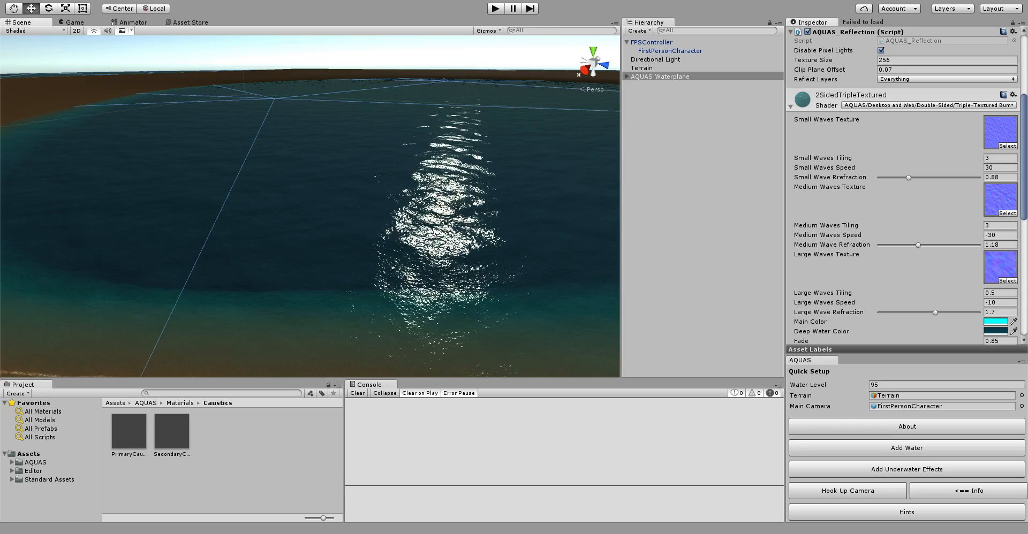
pyautogui.scroll(-3, 310, 206)
pyautogui.moveTo(356, 228); pyautogui.dragTo(402, 197, button='right')
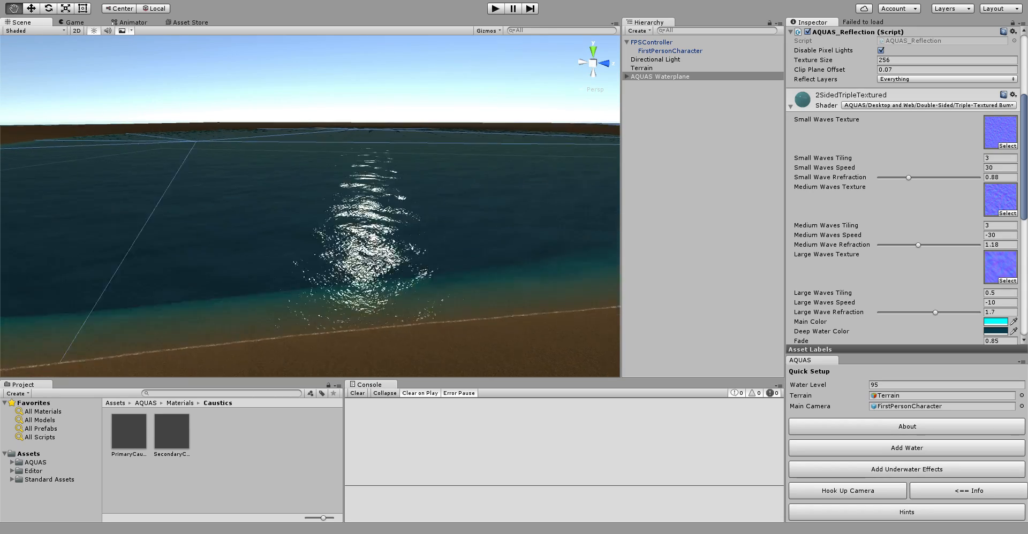
pyautogui.moveTo(402, 198); pyautogui.dragTo(439, 198, button='middle')
pyautogui.hotkey('ctrl', 'p')
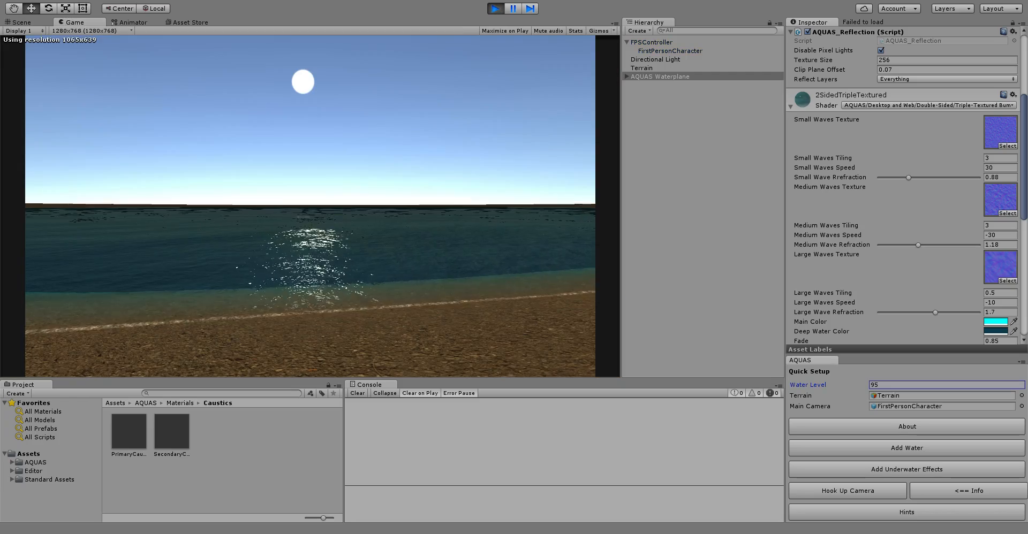
pyautogui.press('w')
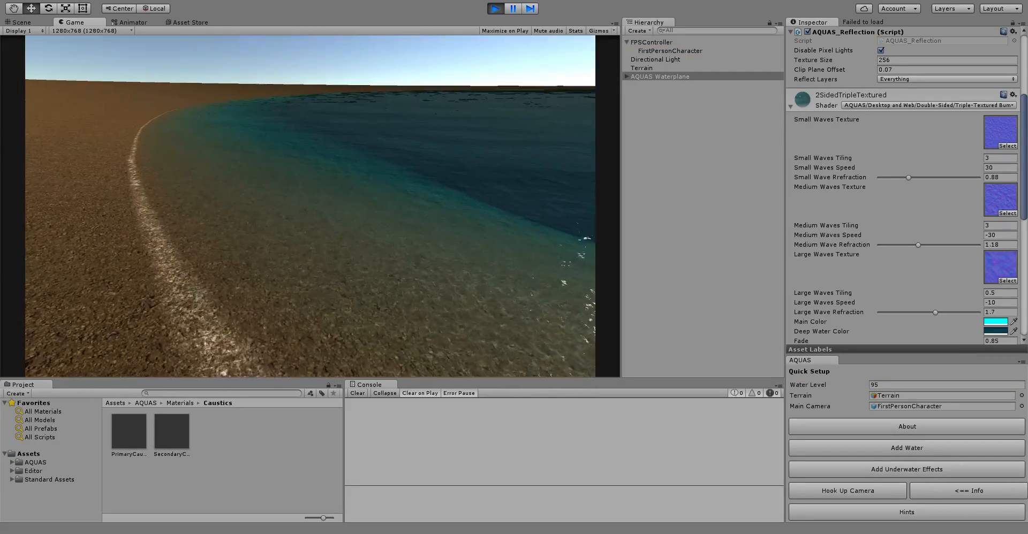
pyautogui.press('w')
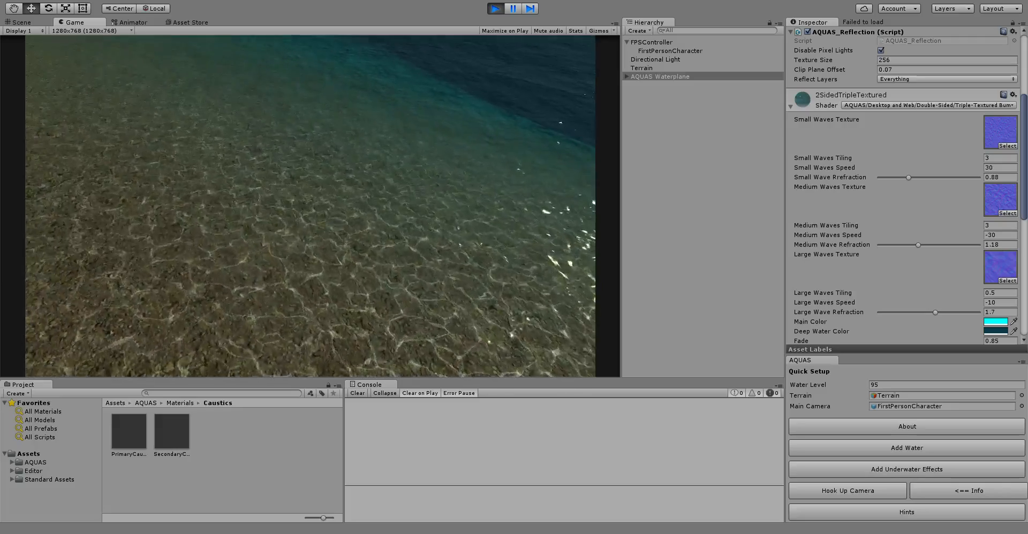
pyautogui.press('w')
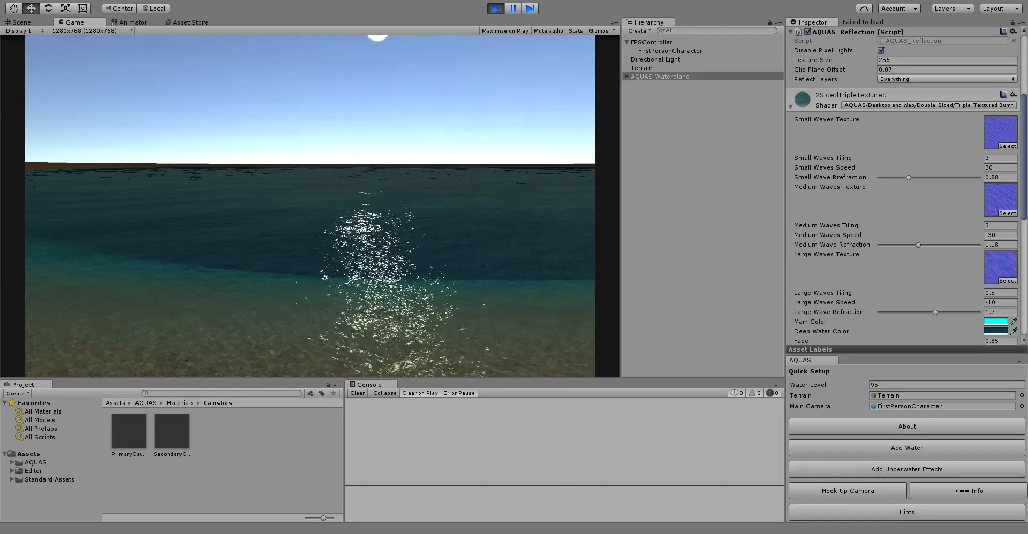
pyautogui.press('w')
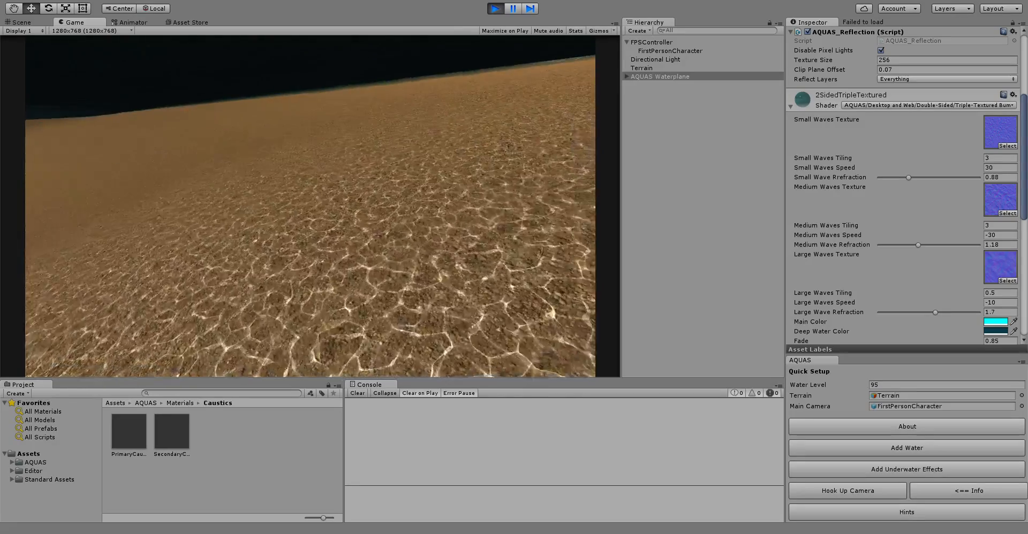
pyautogui.press('w')
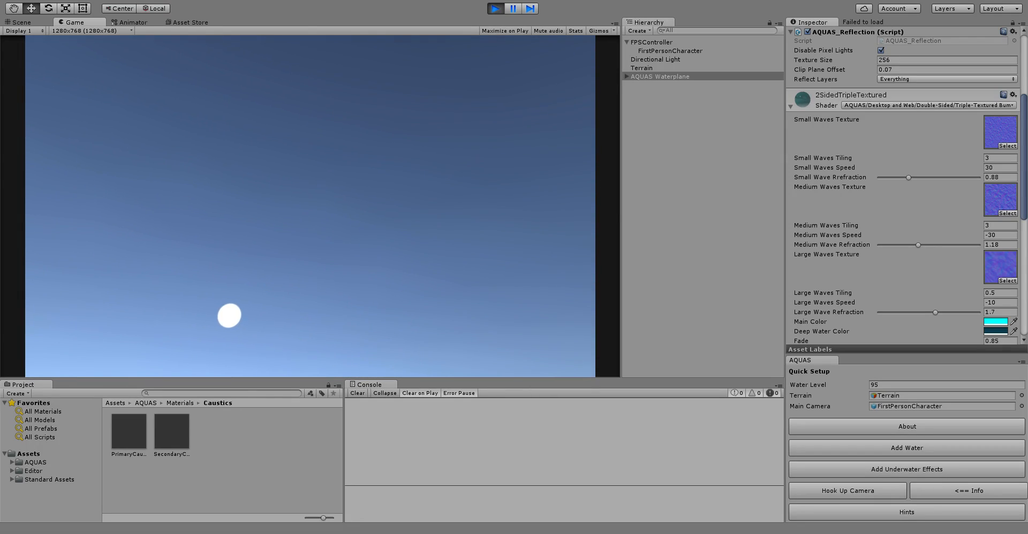
pyautogui.hotkey('ctrl', 'p')
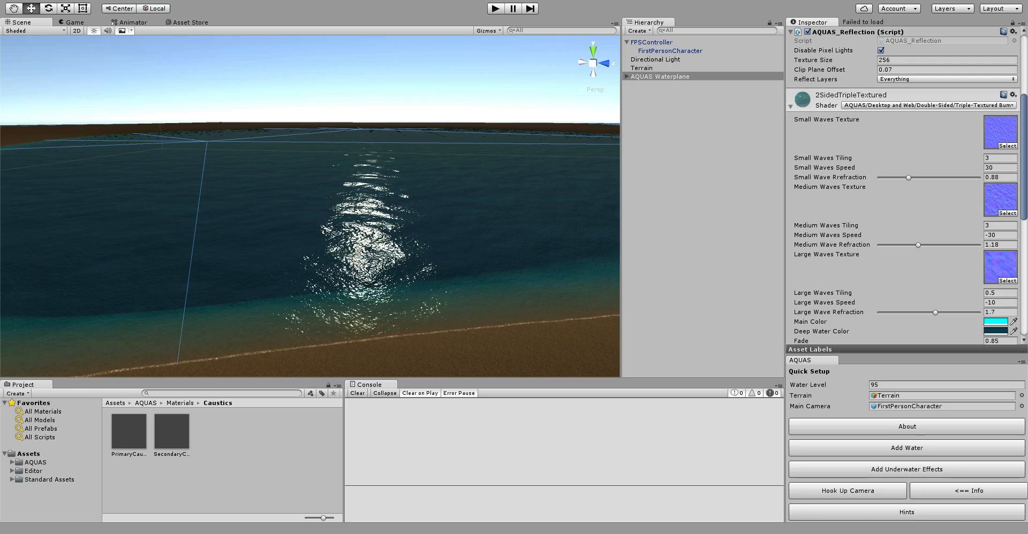
# Examine the lake's surface and sun reflections from near and far alongside the water material's color, transparency and reflection settings
pyautogui.scroll(5, 310, 206)
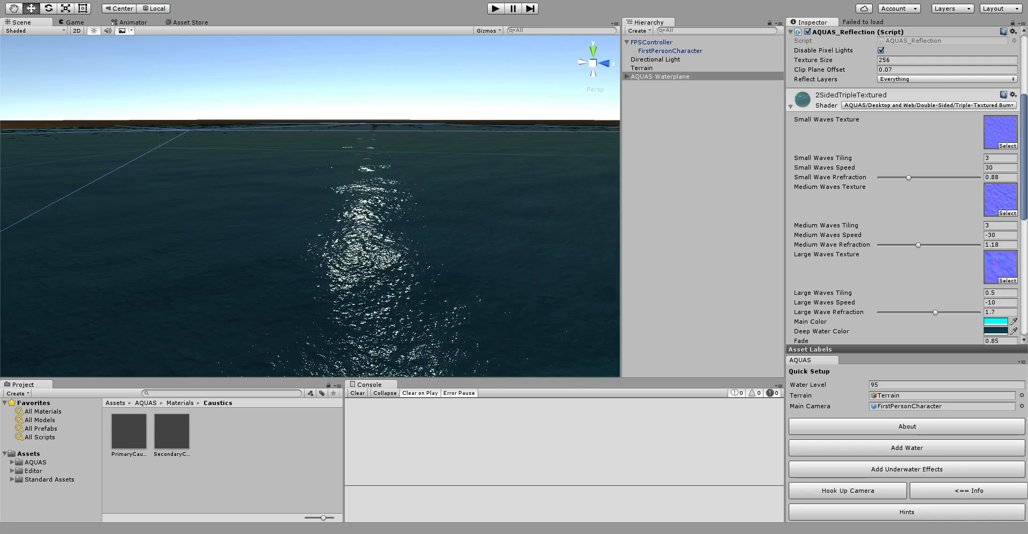
pyautogui.moveTo(310, 206); pyautogui.dragTo(310, 252, button='right')
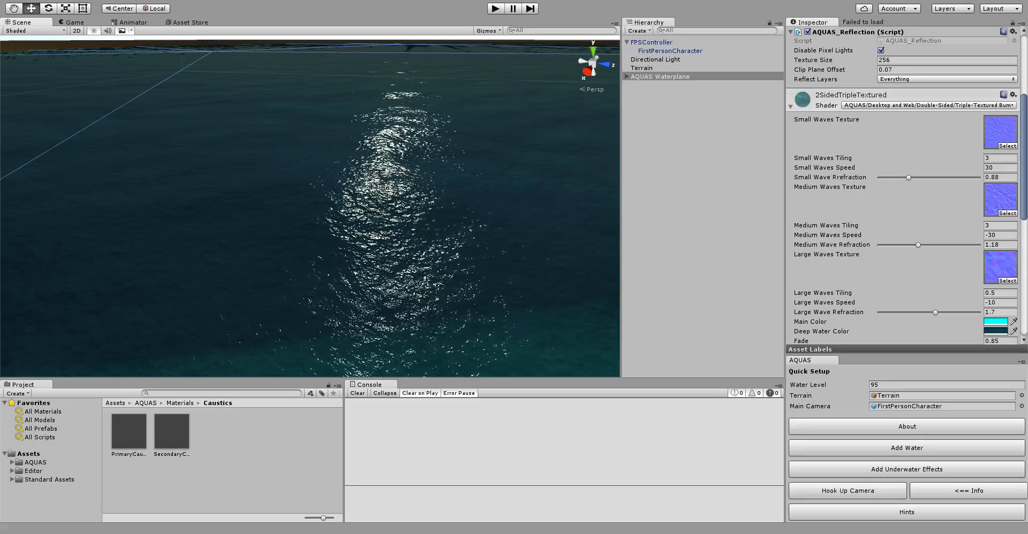
pyautogui.scroll(-4, 905, 188)
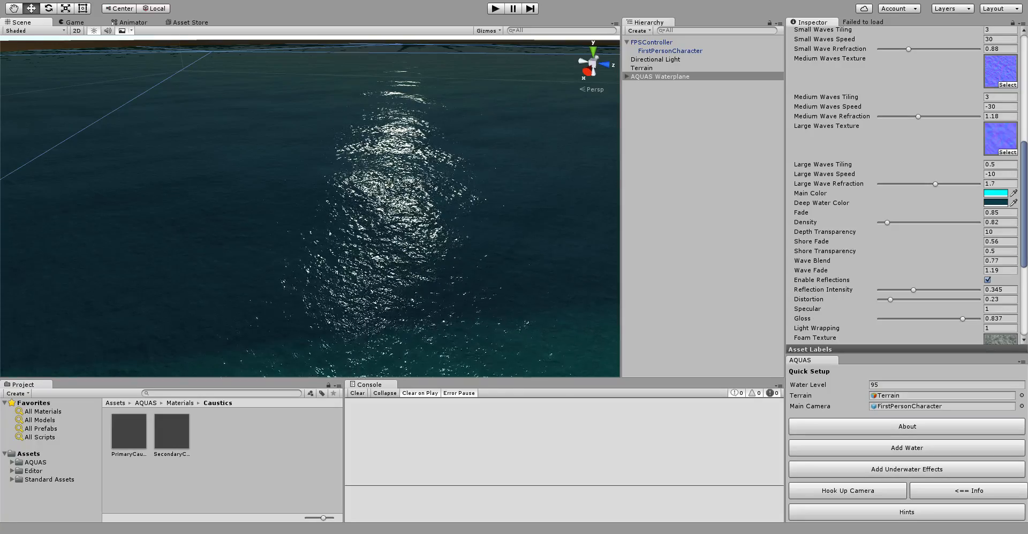
pyautogui.moveTo(417, 232); pyautogui.dragTo(406, 260, button='right')
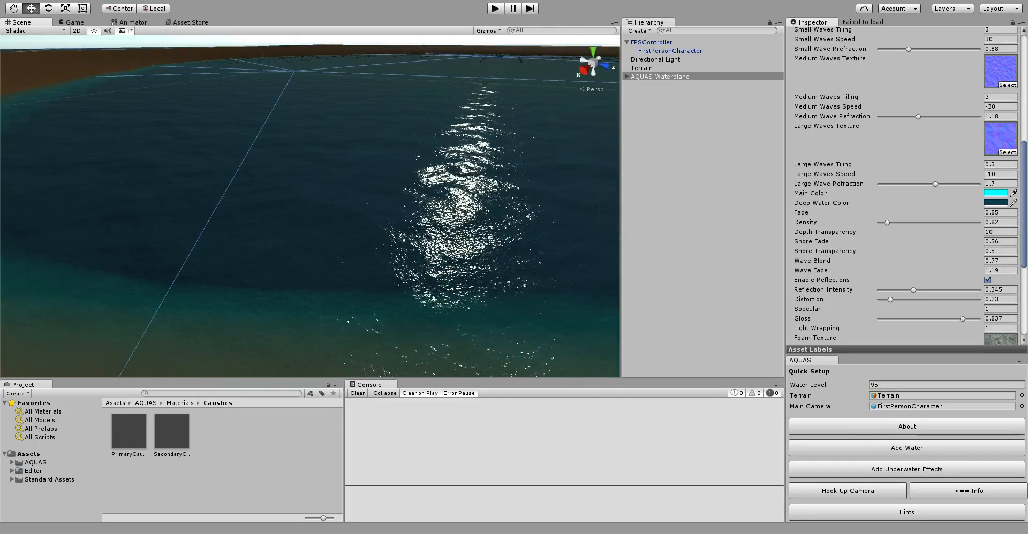
pyautogui.scroll(3, 406, 260)
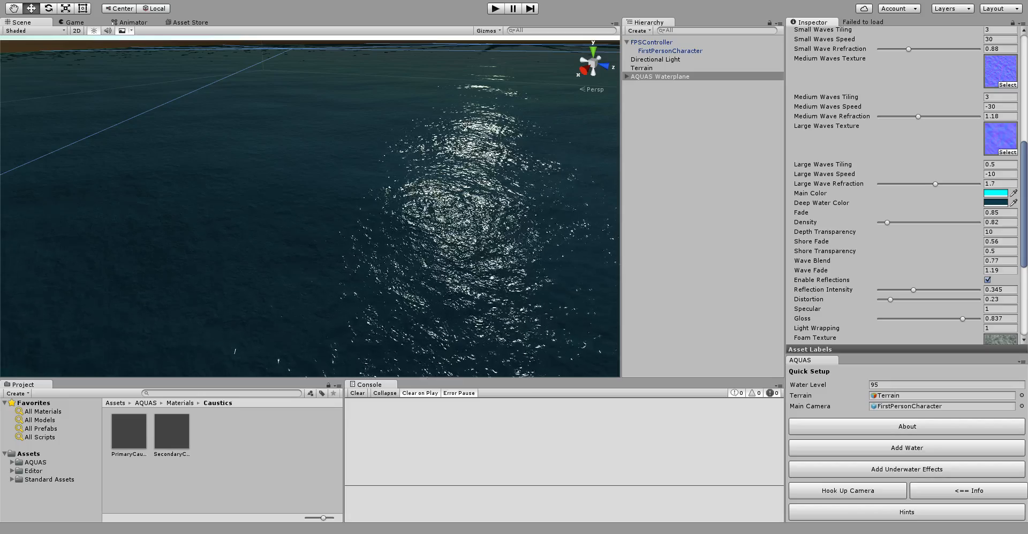
pyautogui.scroll(3, 309, 206)
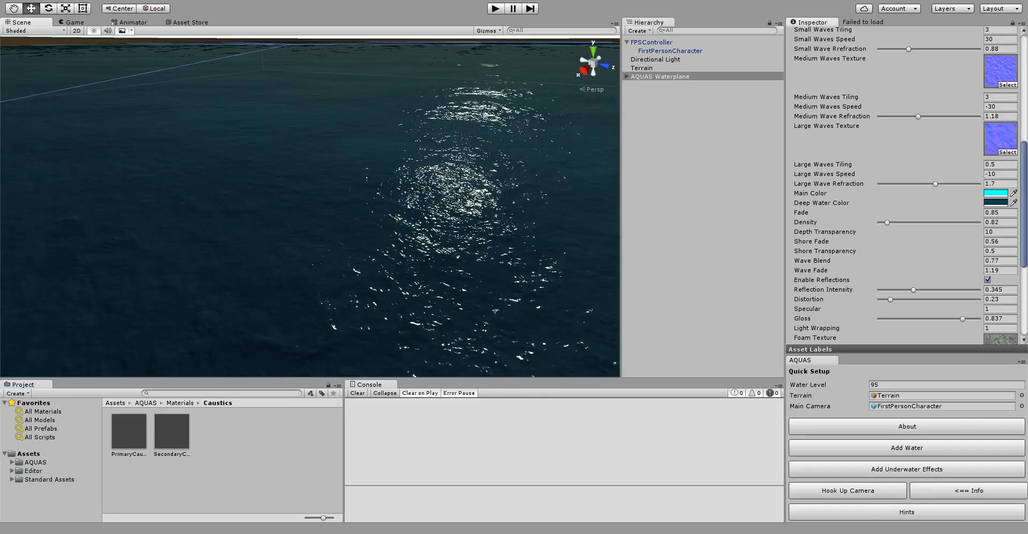
pyautogui.scroll(-5, 310, 206)
pyautogui.moveTo(310, 207); pyautogui.dragTo(298, 190, button='middle')
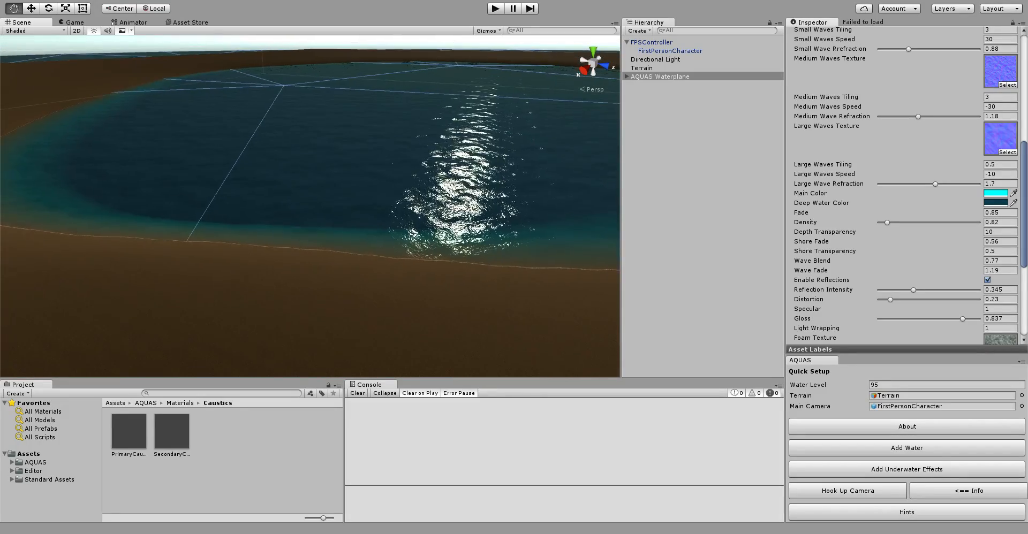
# Add the AQUAS underwater effects to the FirstPersonCharacter camera using Quick Setup with water level 95
pyautogui.scroll(-1, 310, 207)
pyautogui.scroll(2, 310, 207)
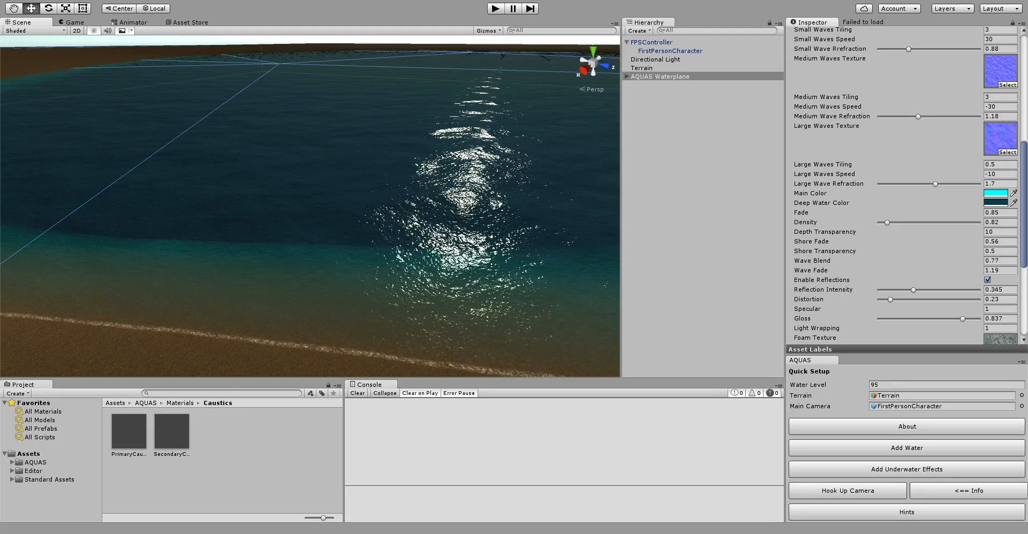
pyautogui.click(906, 469)
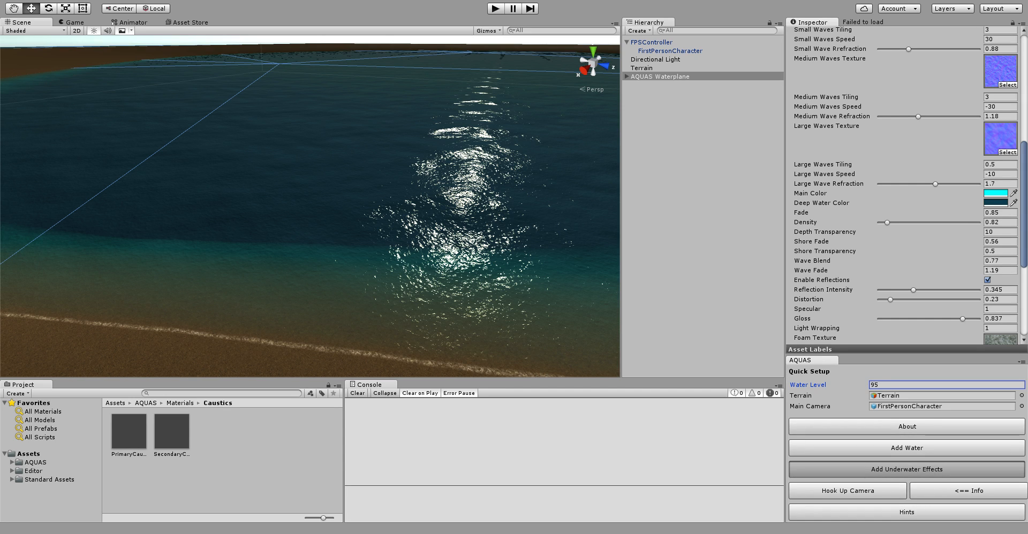
pyautogui.click(906, 470)
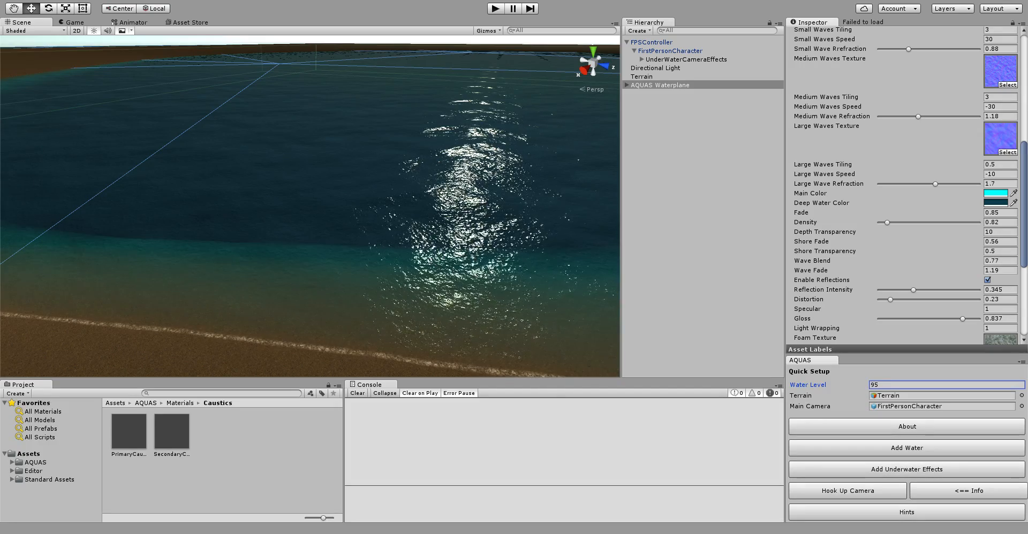
# Play-test the underwater effects by walking into the lake and back out onto the shore, and stop playback
pyautogui.hotkey('ctrl', 'p')
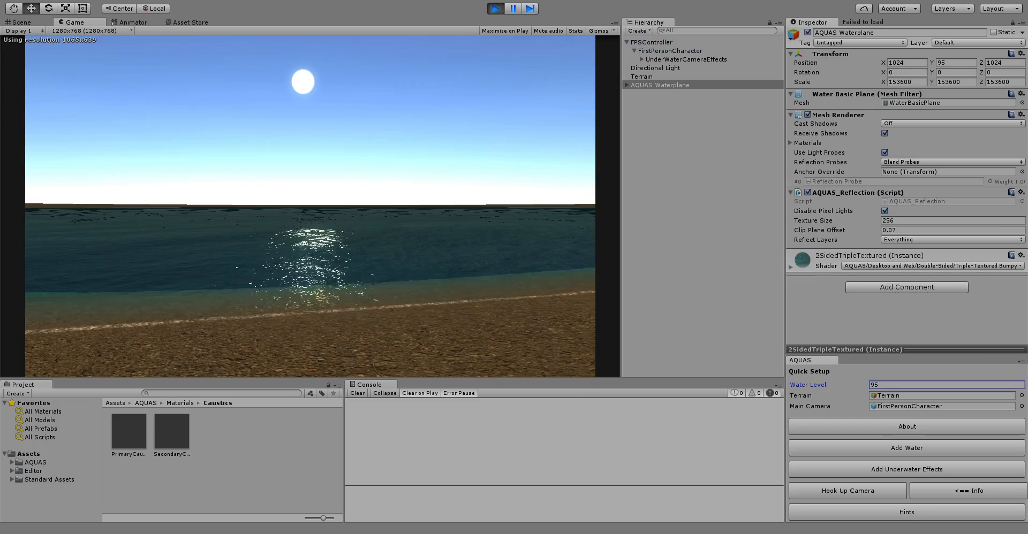
pyautogui.press('w')
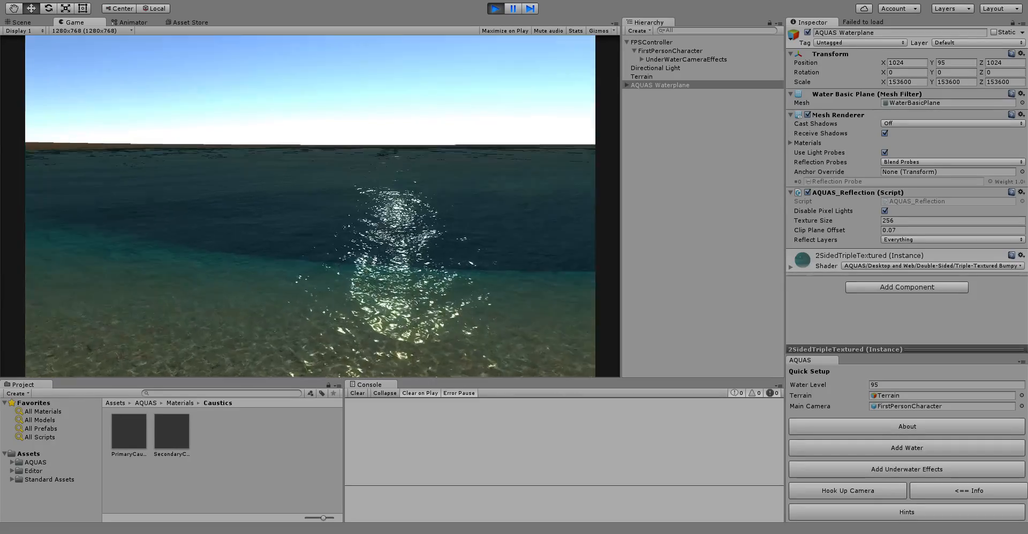
pyautogui.press('w')
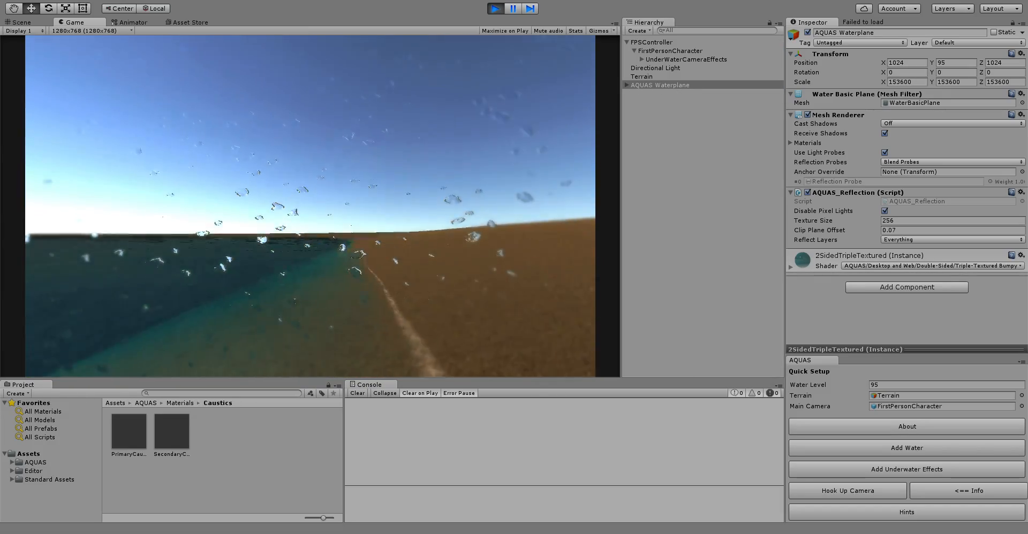
pyautogui.press('s')
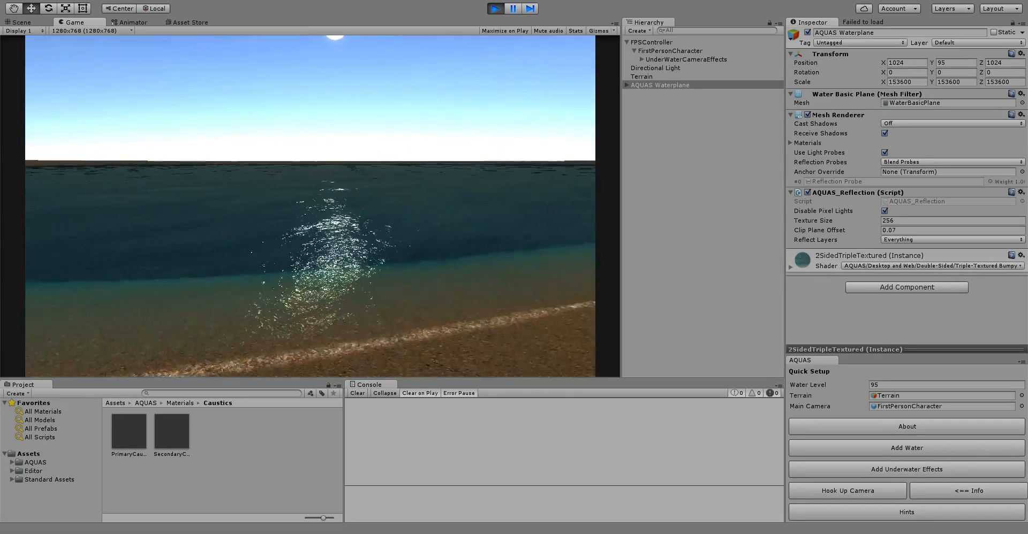
pyautogui.press('w')
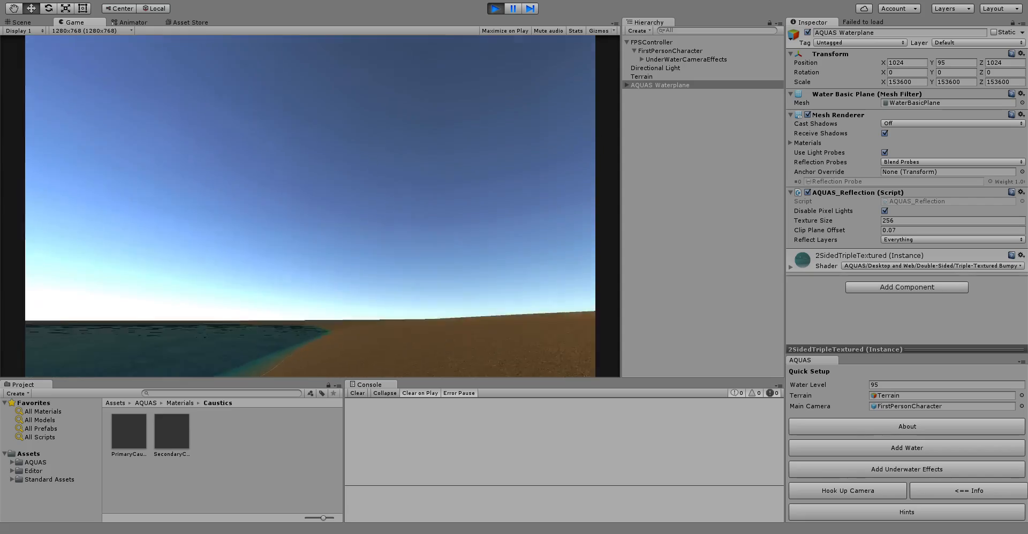
pyautogui.hotkey('ctrl', 'p')
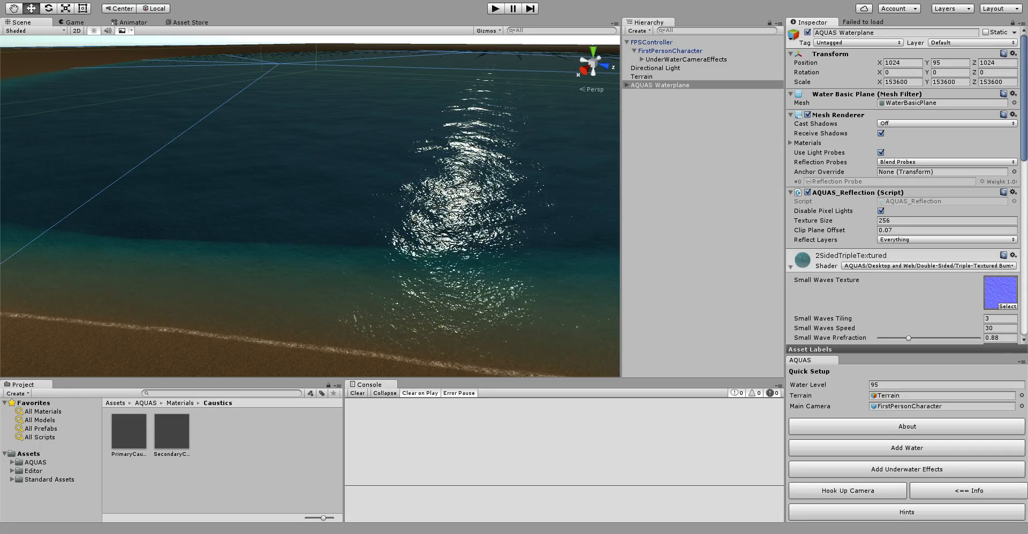
# Look through the AQUAS Waterplane's component and material settings
pyautogui.scroll(-10, 904, 185)
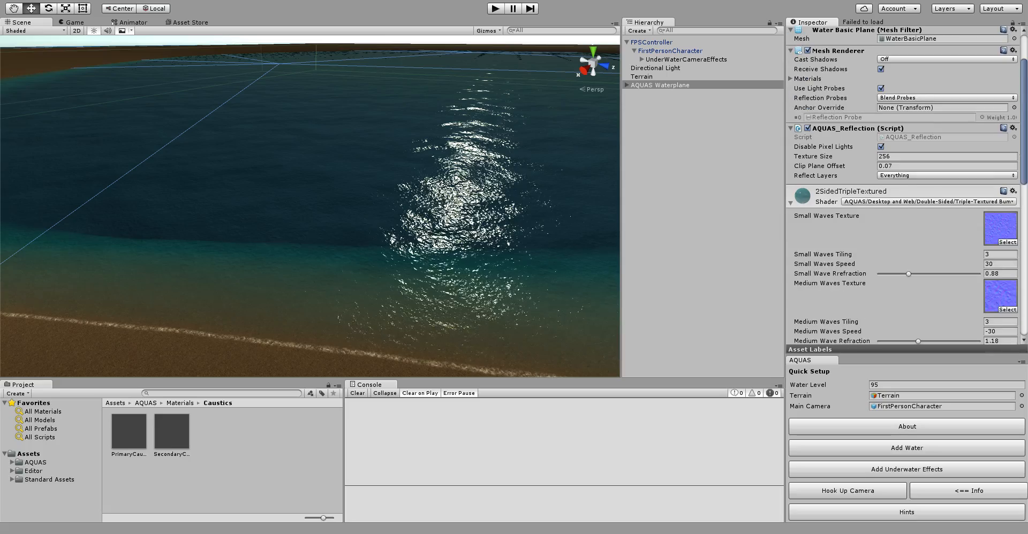
pyautogui.scroll(-16, 904, 185)
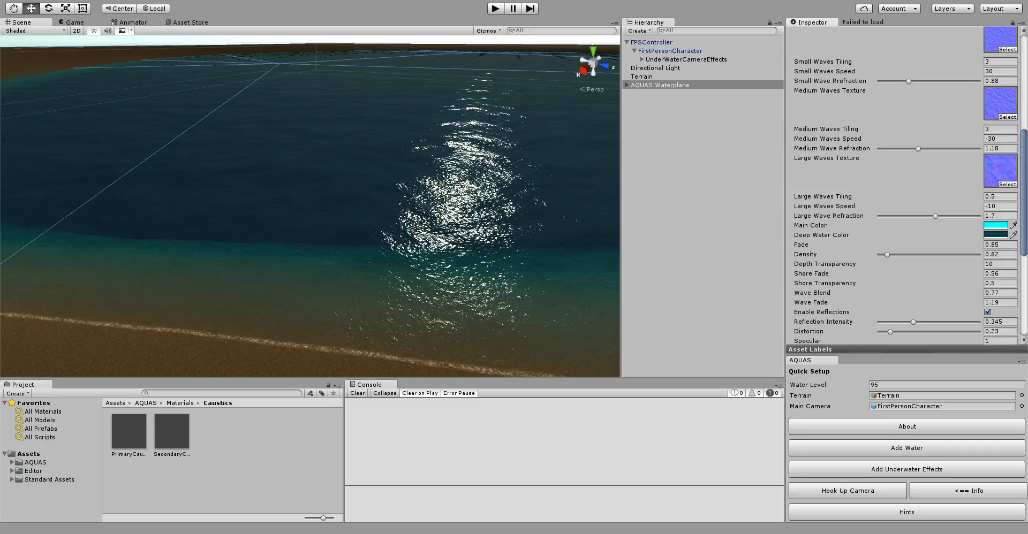
pyautogui.scroll(-3, 905, 185)
pyautogui.scroll(20, 904, 185)
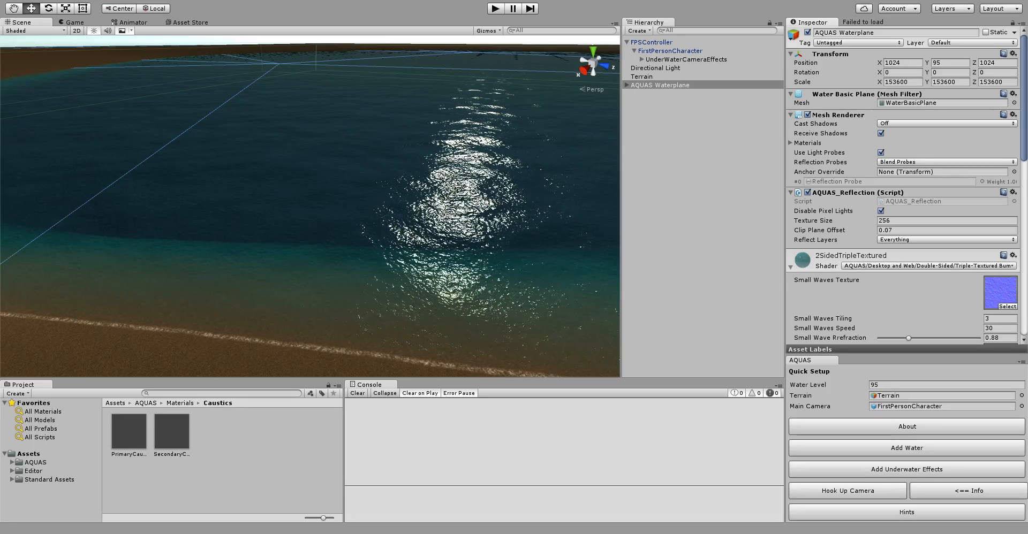
# Review the underwater parameters and game object references in the Lens Effects script of UnderWaterCameraEffects
pyautogui.click(686, 59)
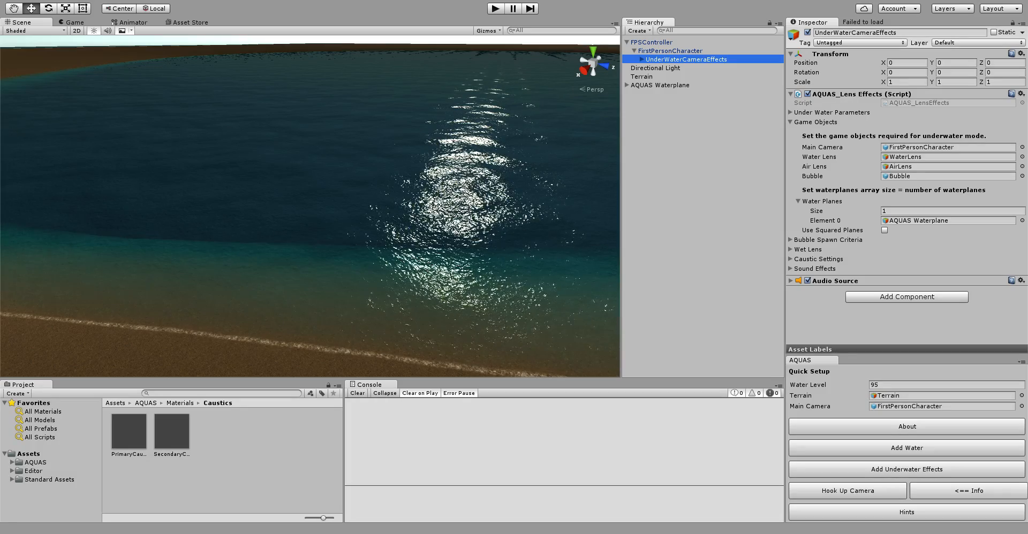
pyautogui.click(814, 122)
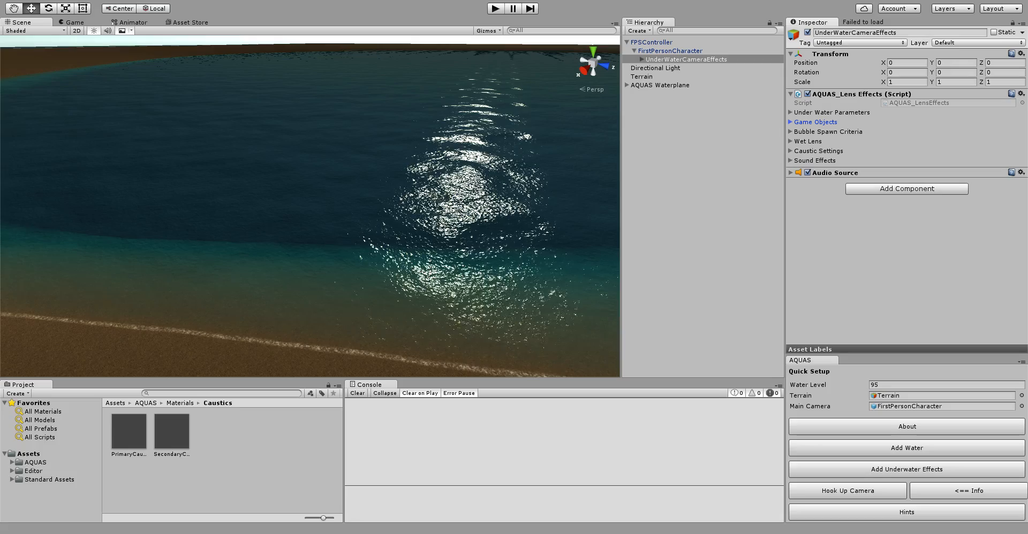
pyautogui.click(831, 112)
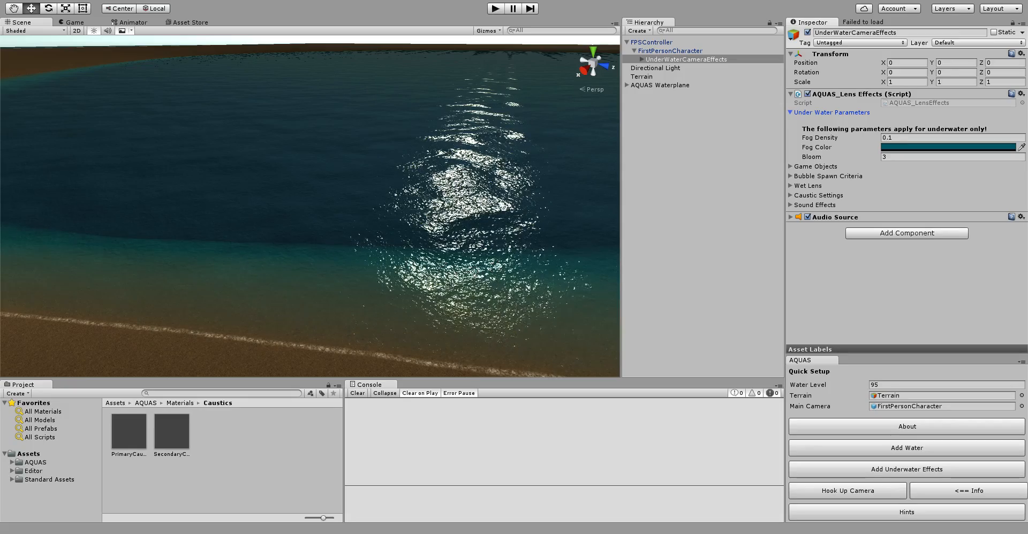
pyautogui.click(831, 112)
pyautogui.click(815, 122)
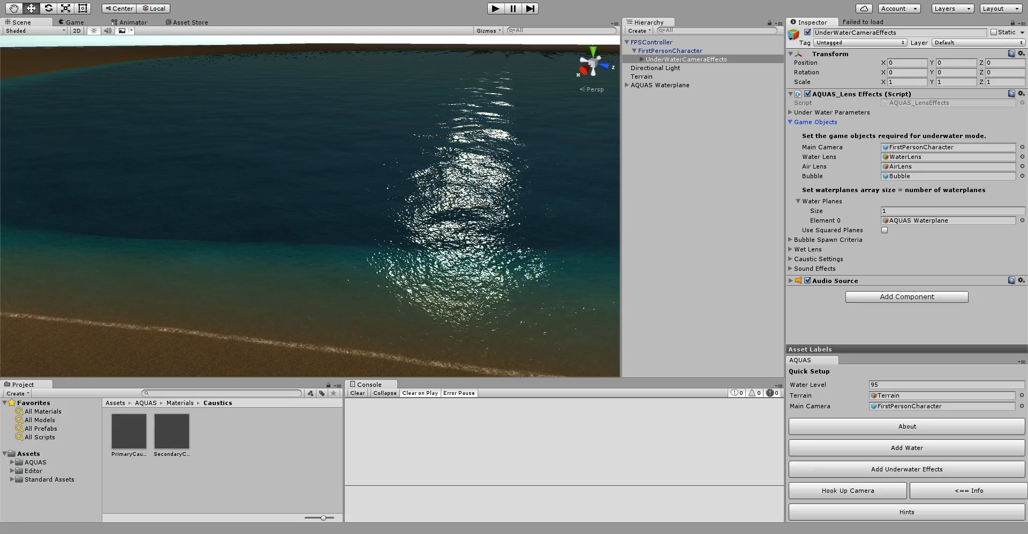
# Reveal the lens objects under UnderWaterCameraEffects and look at the Bubble prefab's settings in the AQUAS Prefabs folder
pyautogui.click(641, 59)
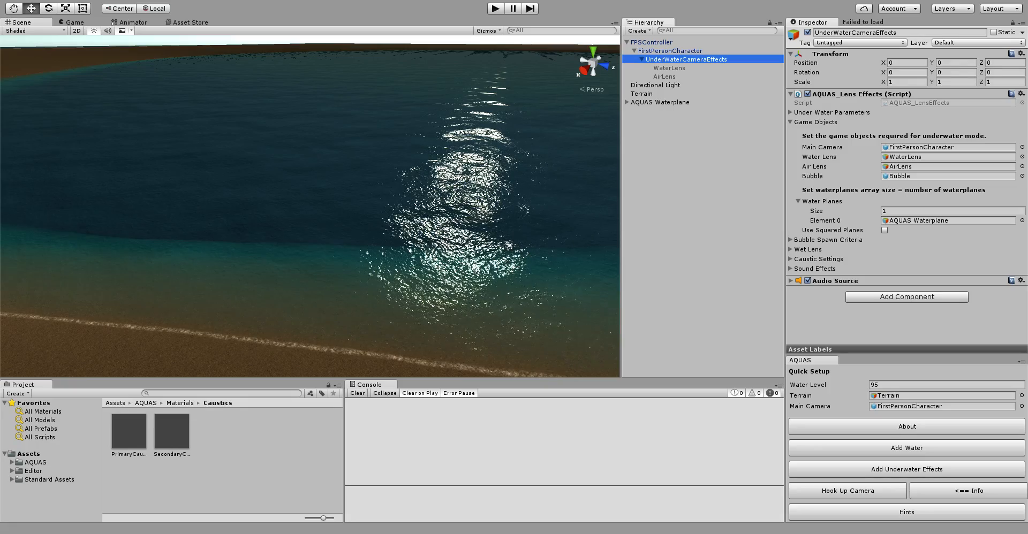
pyautogui.click(12, 462)
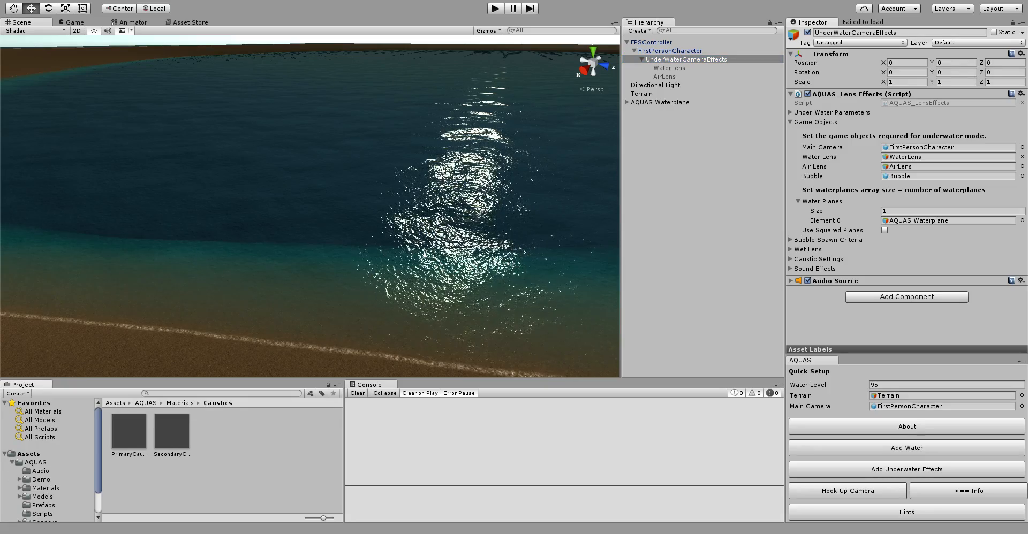
pyautogui.click(43, 505)
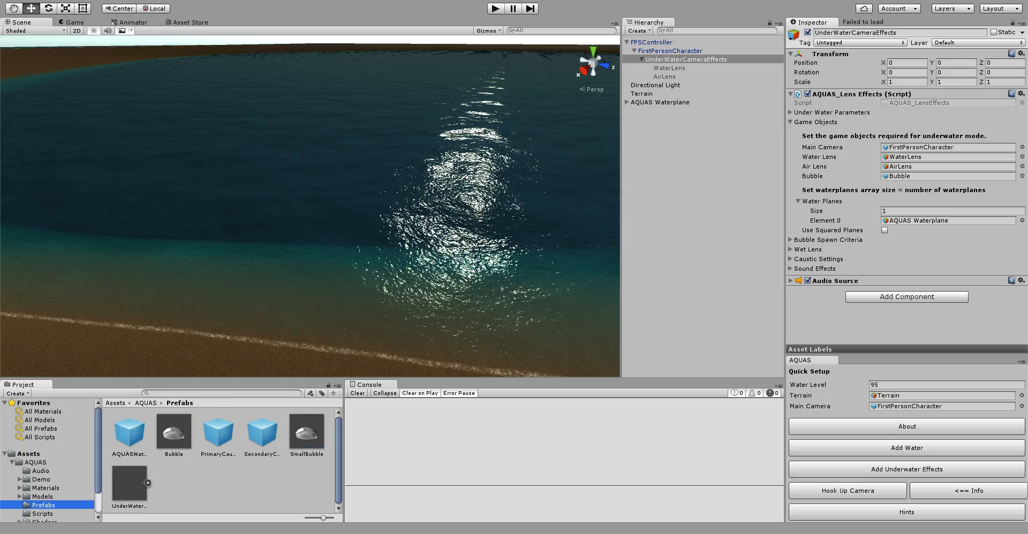
pyautogui.click(174, 435)
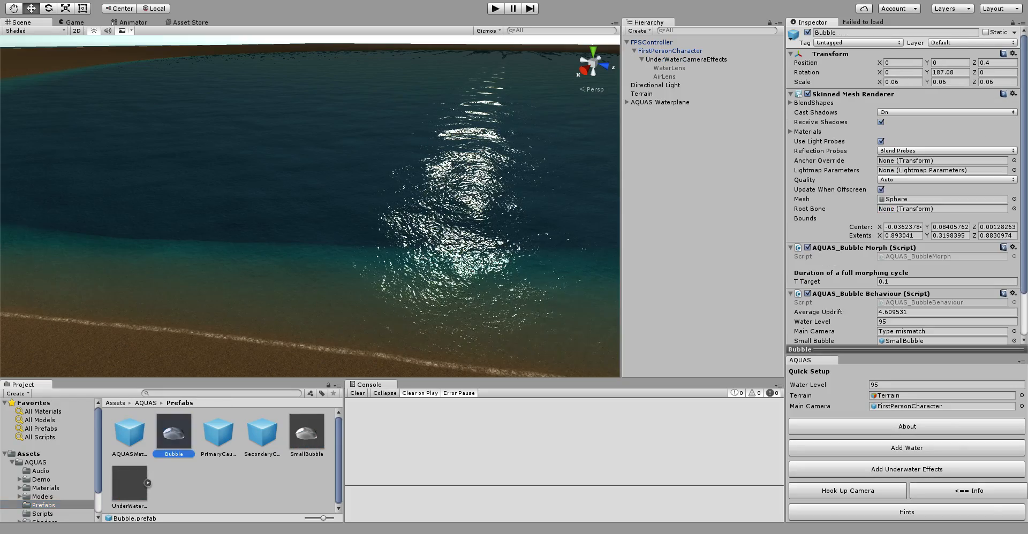
# Review the bubble spawn criteria and wet lens settings in the Lens Effects script of UnderWaterCameraEffects
pyautogui.click(685, 59)
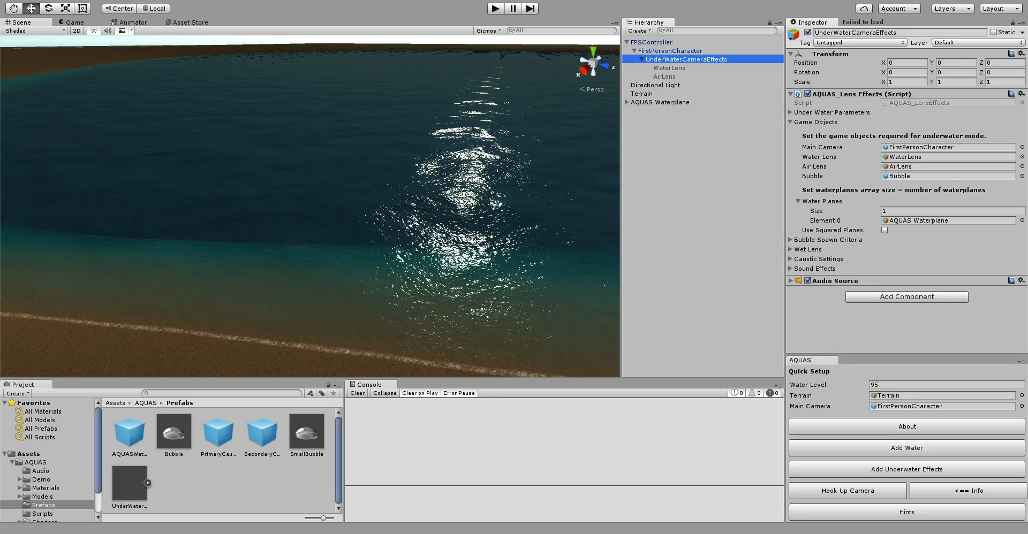
pyautogui.click(798, 201)
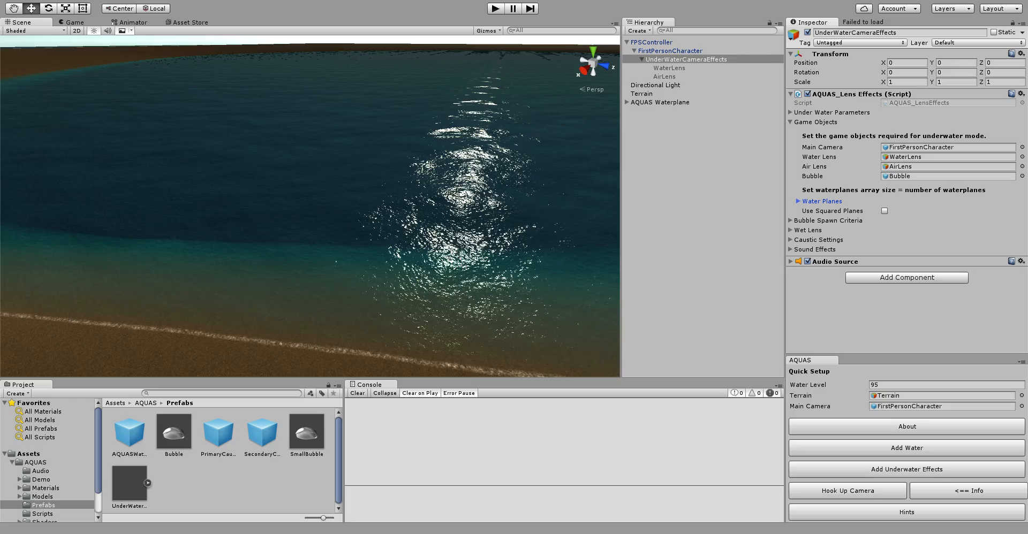
pyautogui.click(791, 122)
pyautogui.click(791, 131)
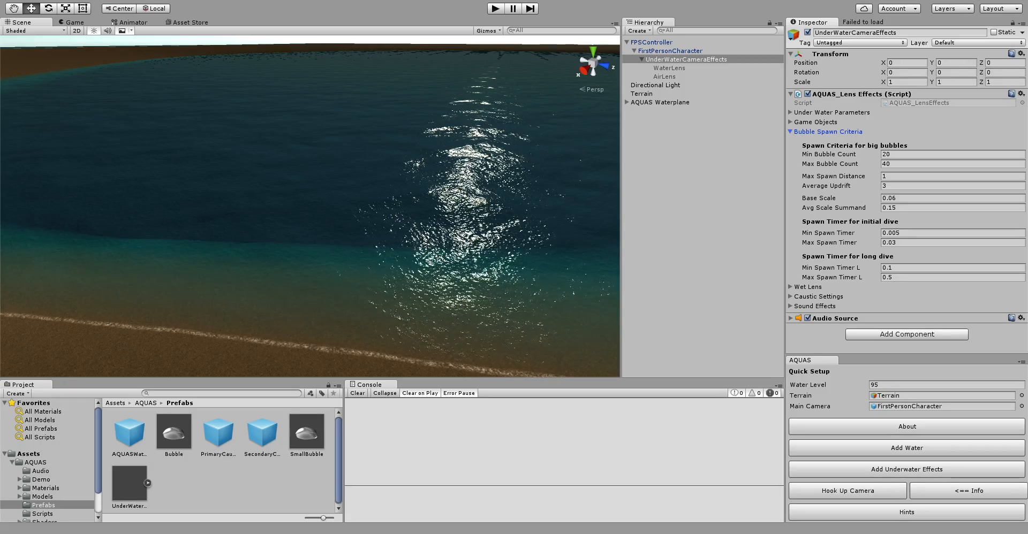
pyautogui.click(790, 132)
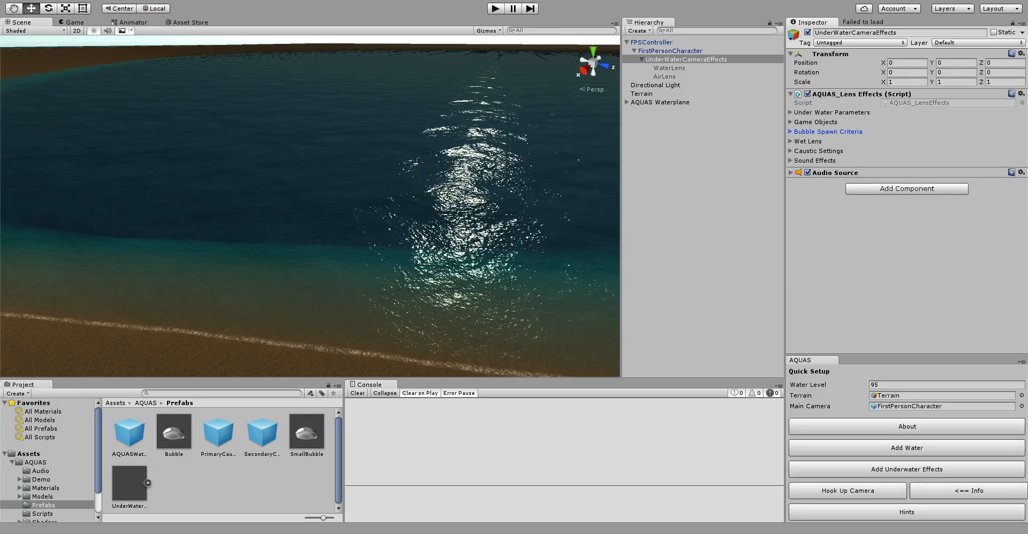
pyautogui.click(790, 142)
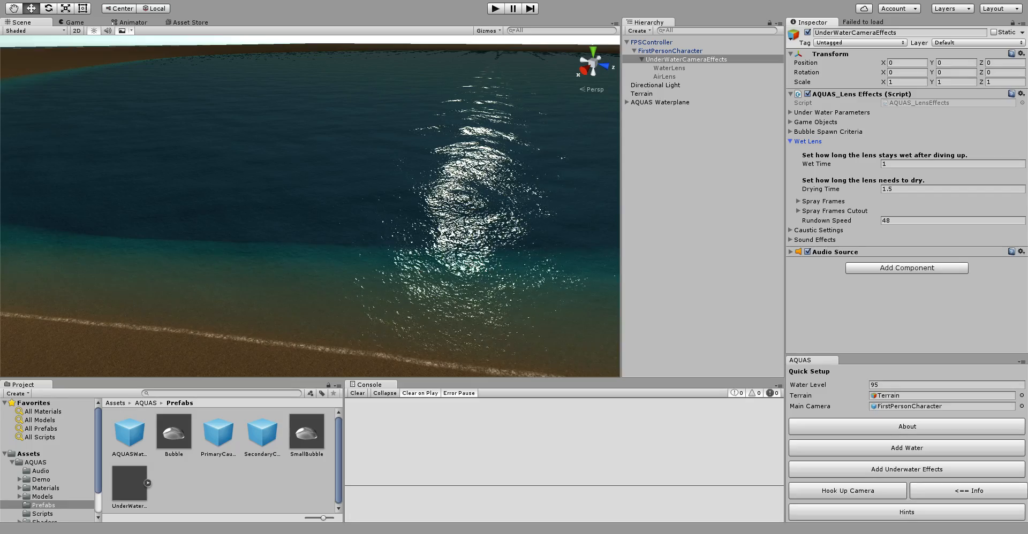
pyautogui.click(807, 141)
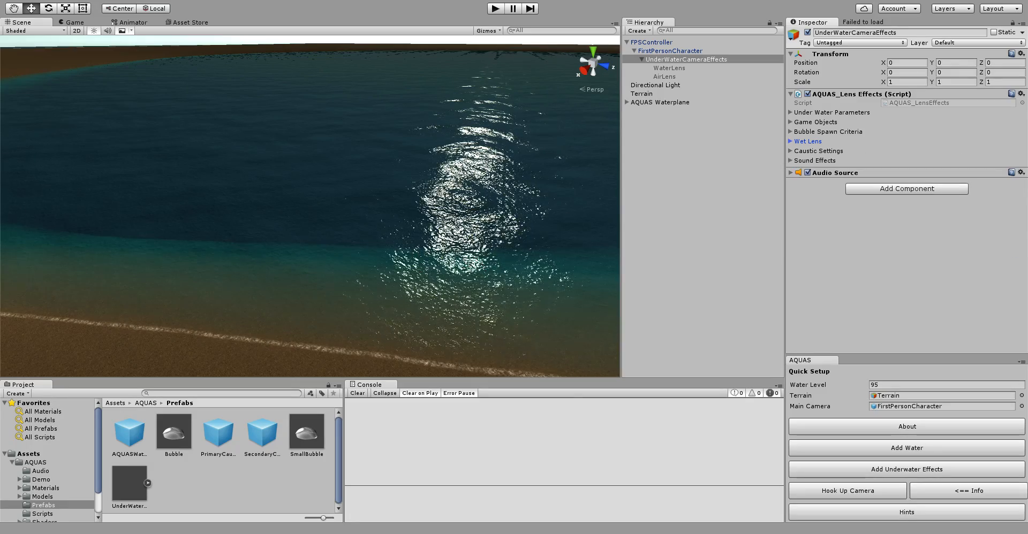
# Review the caustic settings and sound effects volumes in the same Lens Effects script
pyautogui.click(818, 151)
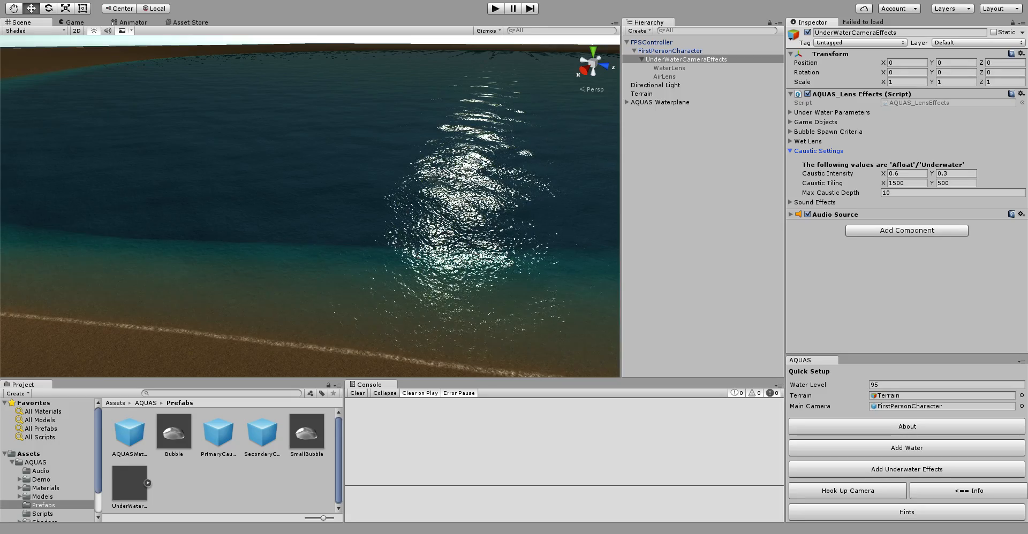
pyautogui.press('Left')
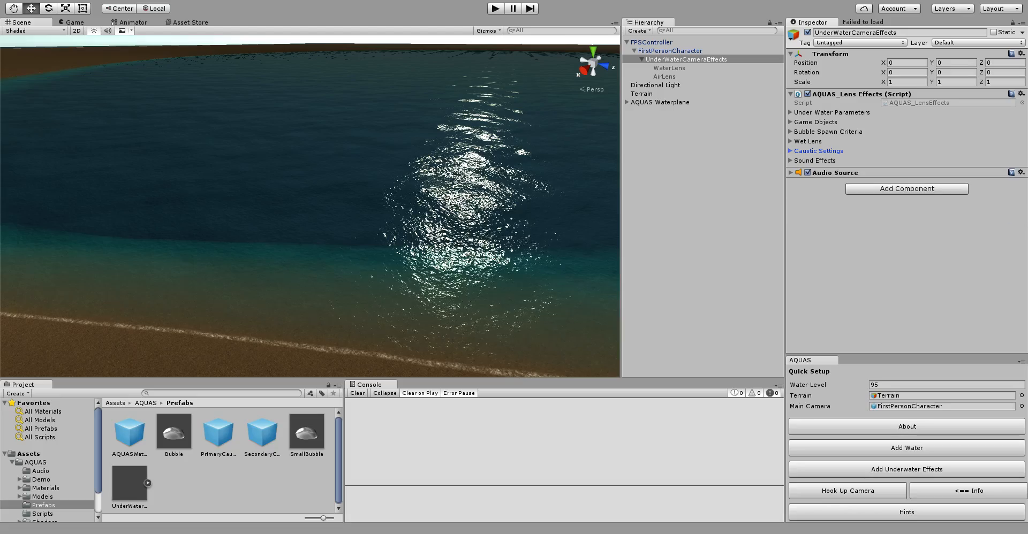
pyautogui.press('Down')
pyautogui.press('Right')
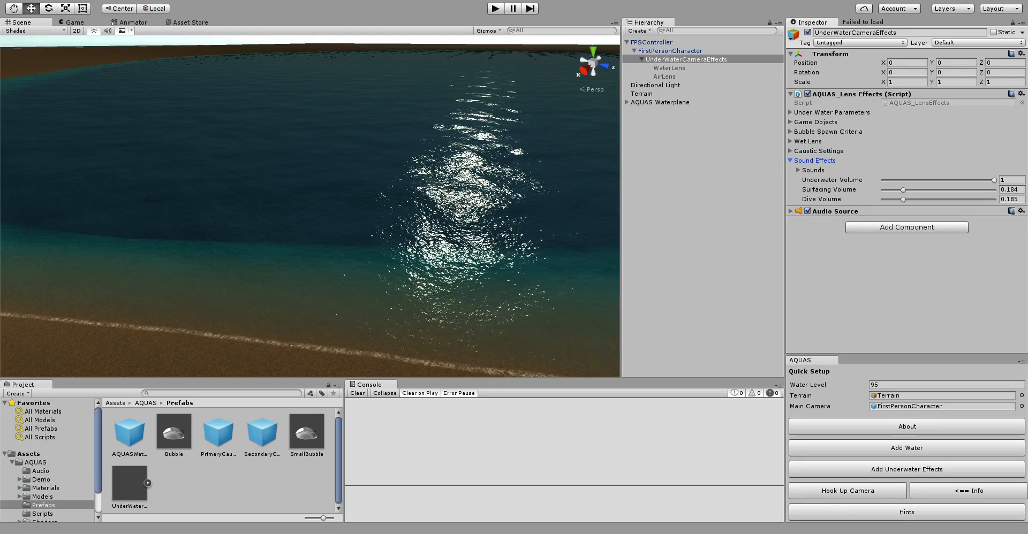
pyautogui.press('Left')
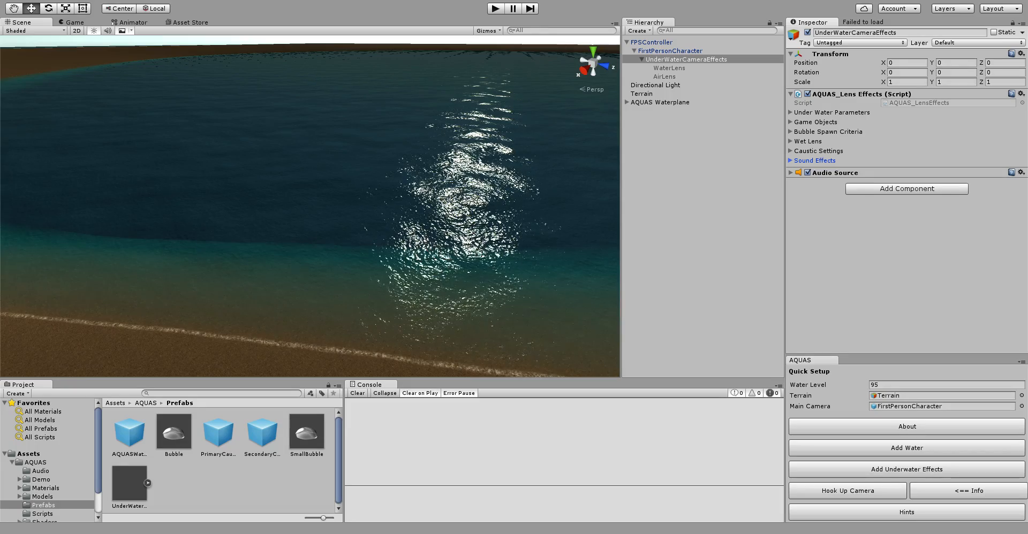
# Set the AQUAS Waterplane's Reflection Probe type to Realtime and its intensity to 0.23
pyautogui.moveTo(309, 206); pyautogui.dragTo(372, 196, button='right')
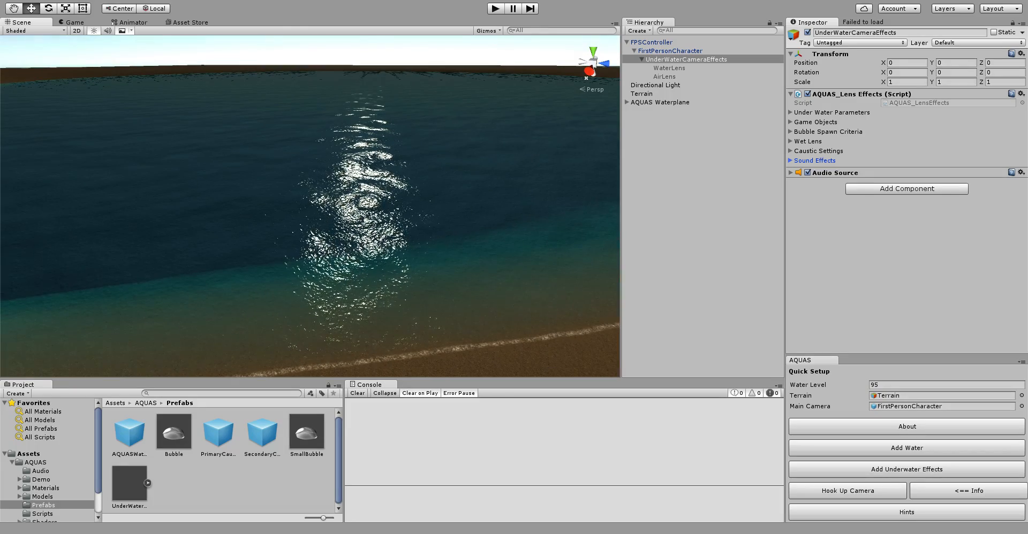
pyautogui.moveTo(310, 207); pyautogui.dragTo(364, 196, button='right')
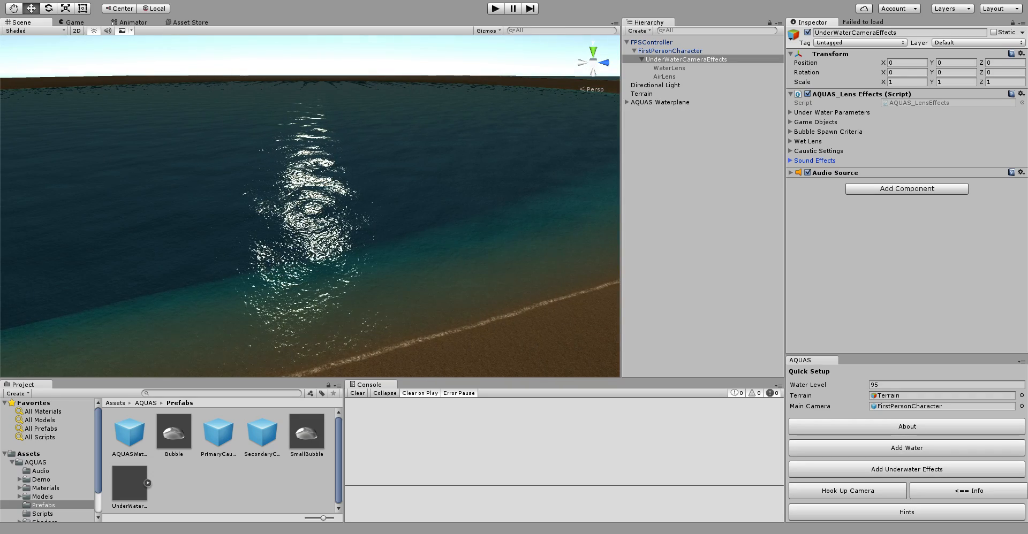
pyautogui.click(627, 102)
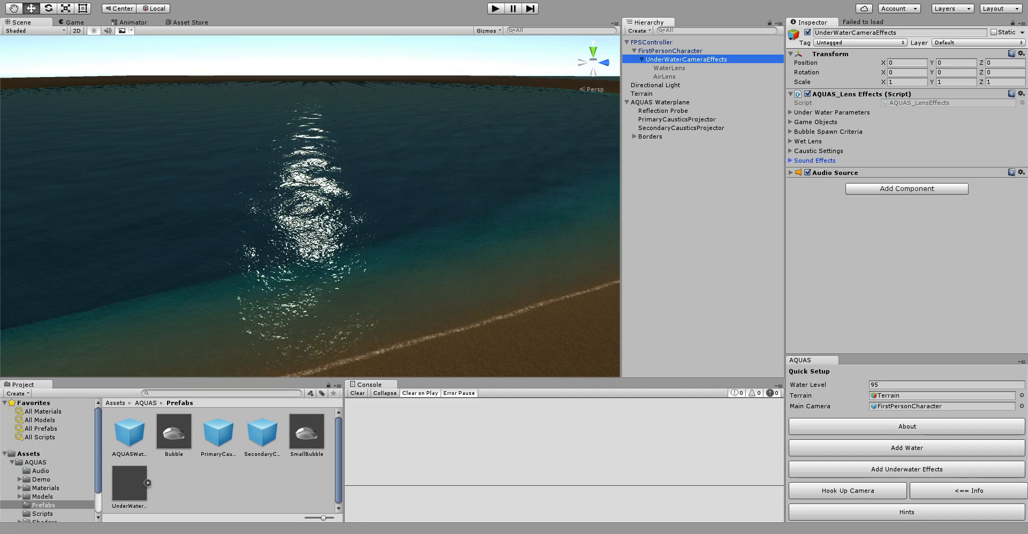
pyautogui.click(663, 111)
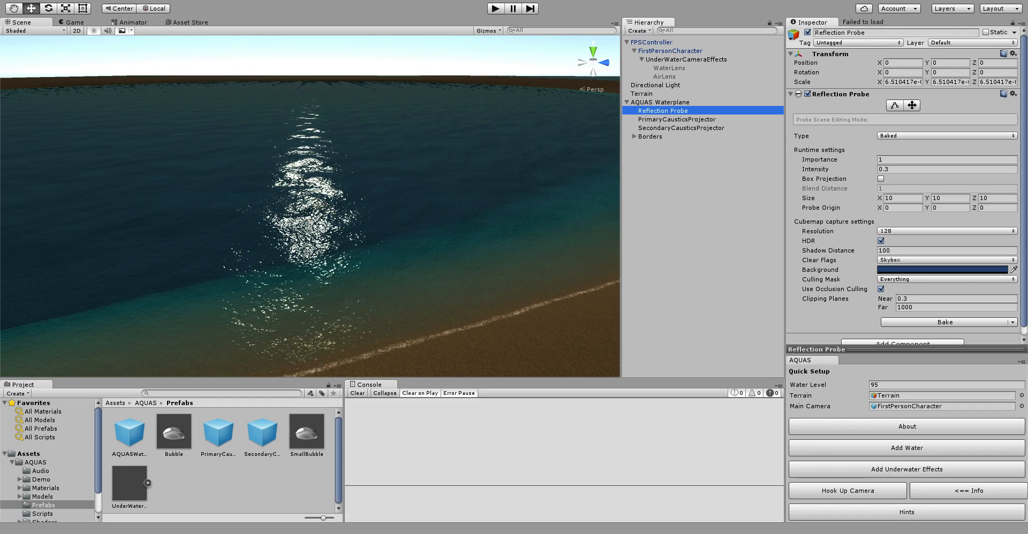
pyautogui.click(946, 135)
pyautogui.click(899, 163)
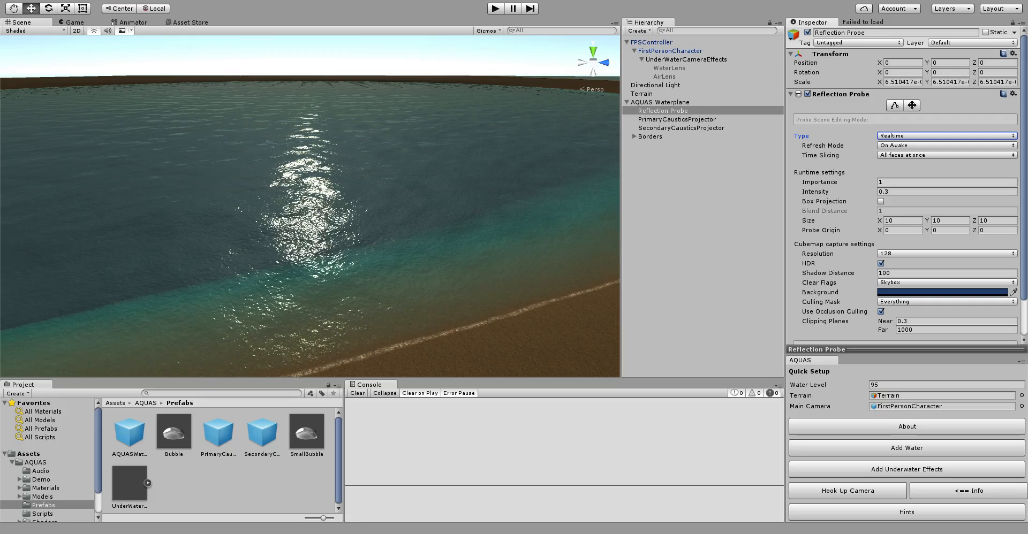
pyautogui.moveTo(814, 192); pyautogui.dragTo(807, 192)
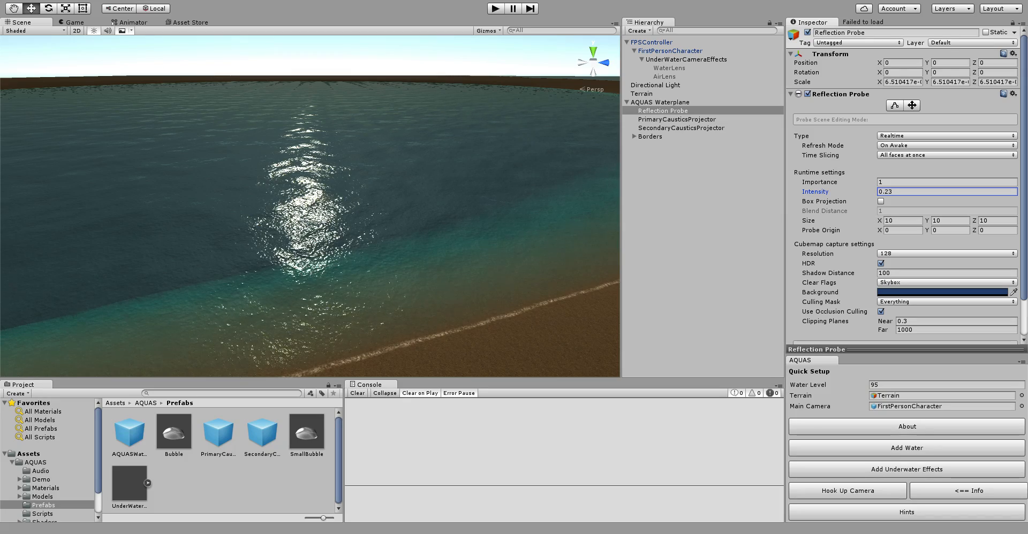
# Look through the components of the primary and secondary caustics projectors and the Borders object under AQUAS Waterplane
pyautogui.click(676, 119)
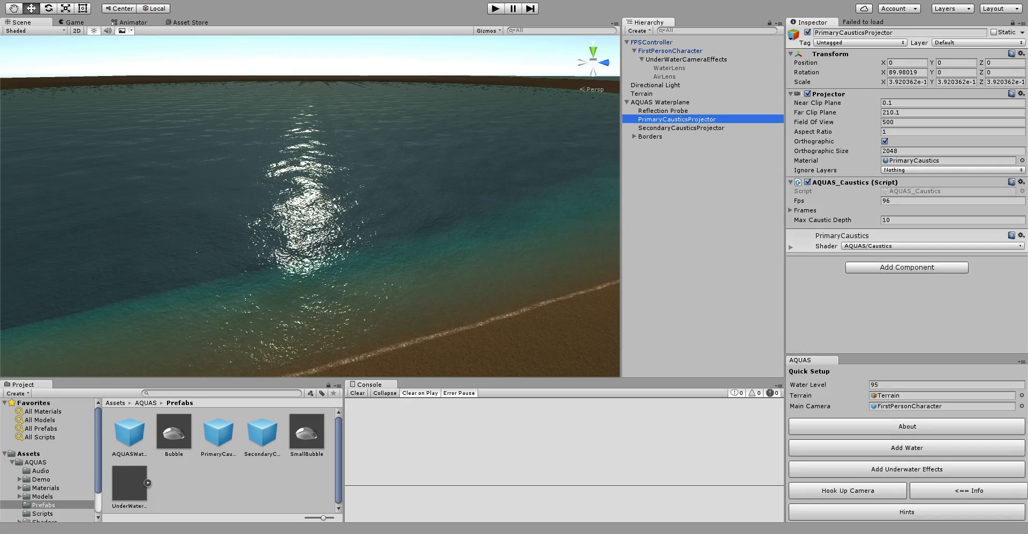
pyautogui.click(681, 127)
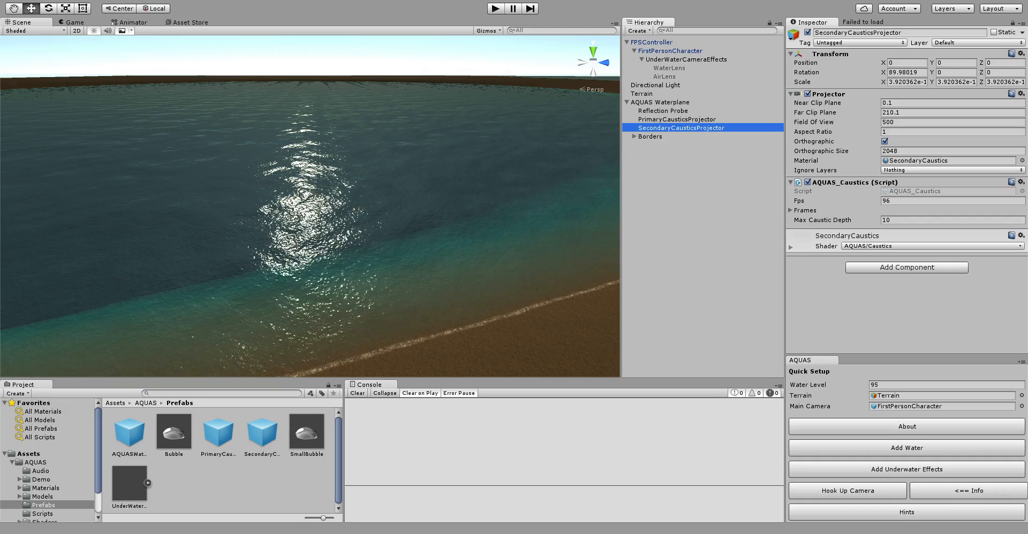
pyautogui.click(650, 137)
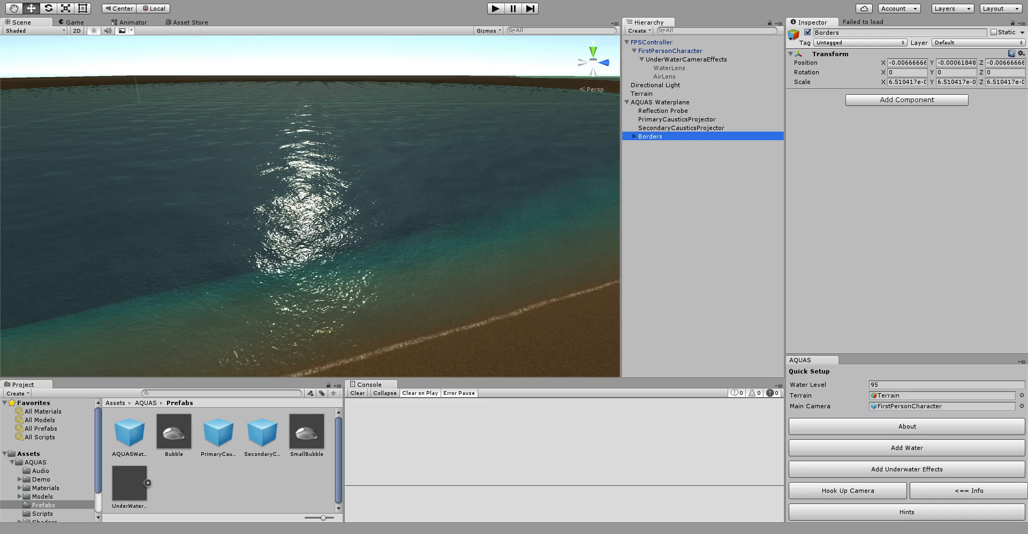
# Examine the Borders outline around the terrain from above the water and from below its surface
pyautogui.scroll(-20, 310, 206)
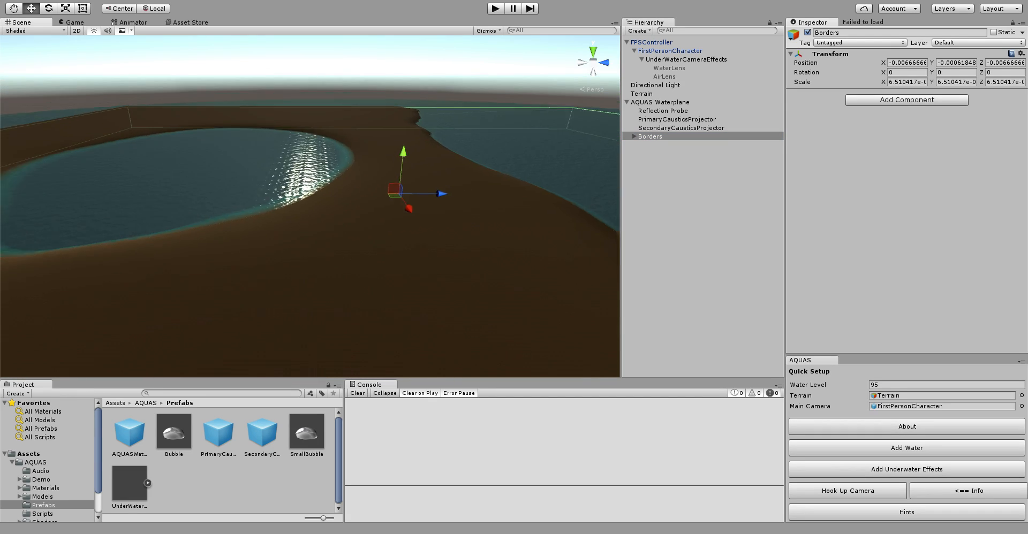
pyautogui.press('f')
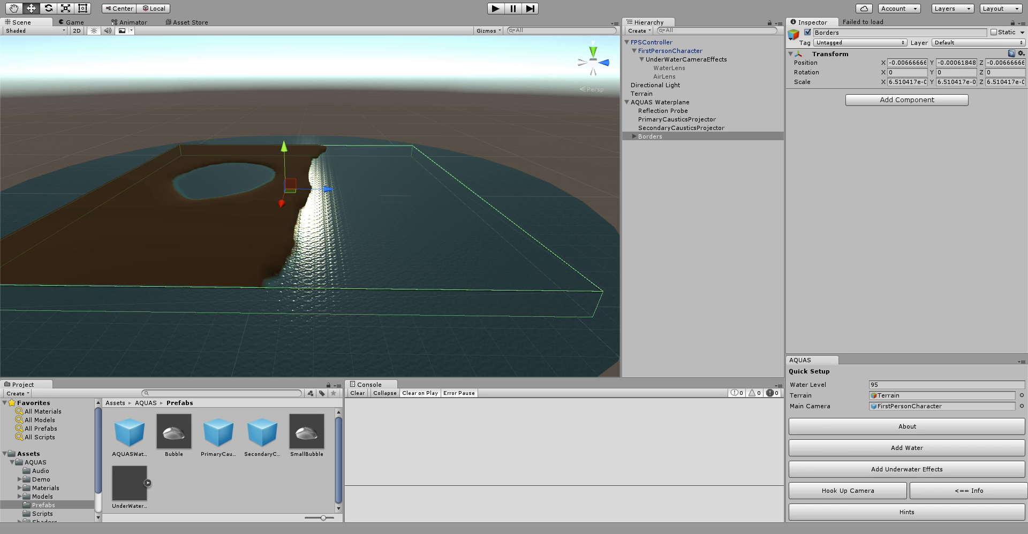
pyautogui.scroll(10, 309, 206)
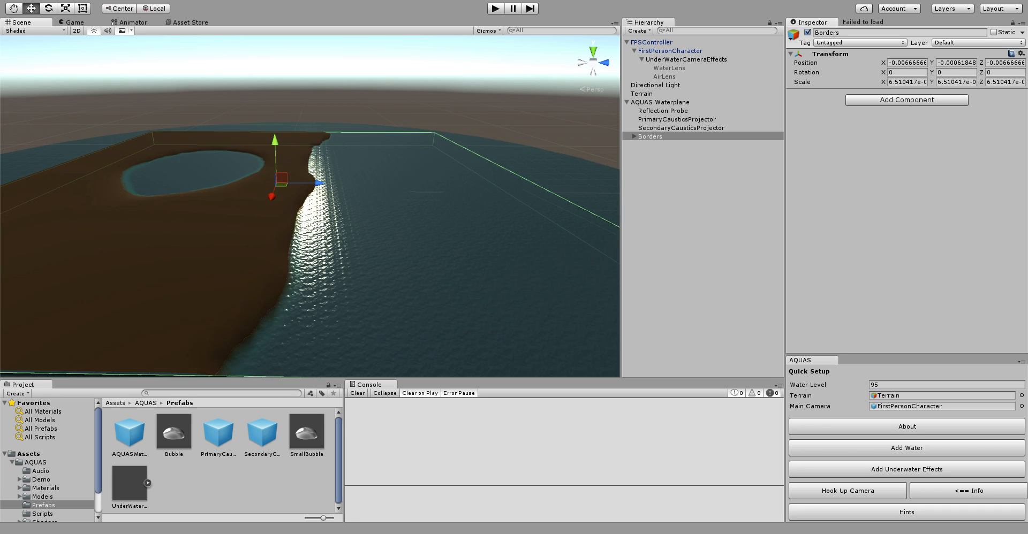
pyautogui.moveTo(310, 206); pyautogui.dragTo(234, 218, button='middle')
pyautogui.scroll(6, 310, 206)
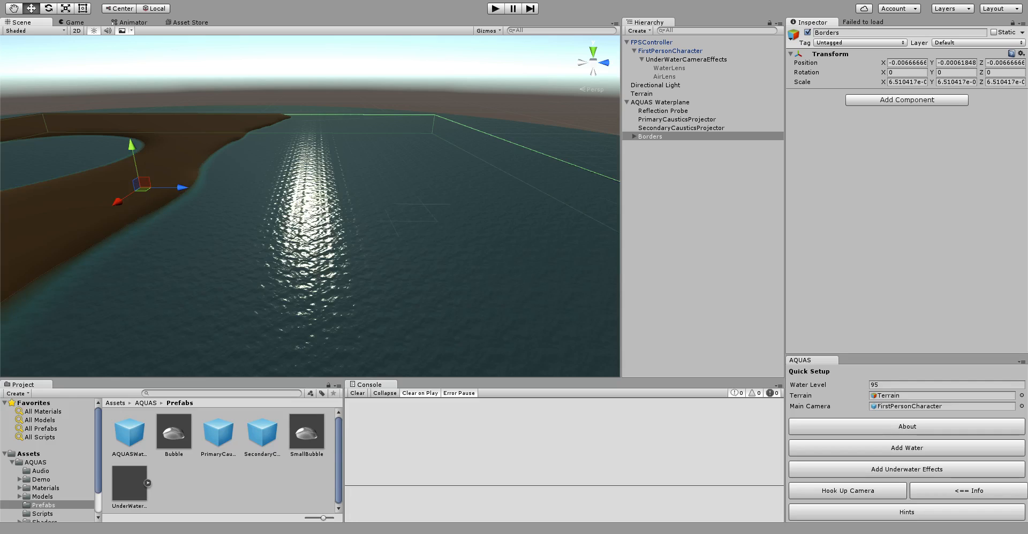
pyautogui.scroll(3, 309, 206)
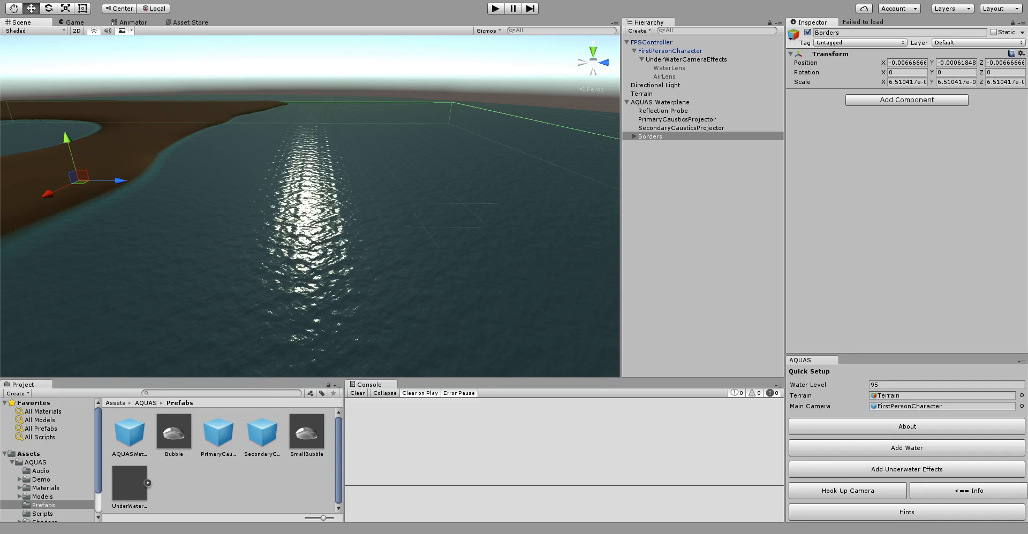
pyautogui.moveTo(310, 206); pyautogui.dragTo(310, 143, button='right')
pyautogui.moveTo(310, 241); pyautogui.dragTo(310, 158, button='middle')
pyautogui.moveTo(160, 206); pyautogui.dragTo(536, 219, button='right')
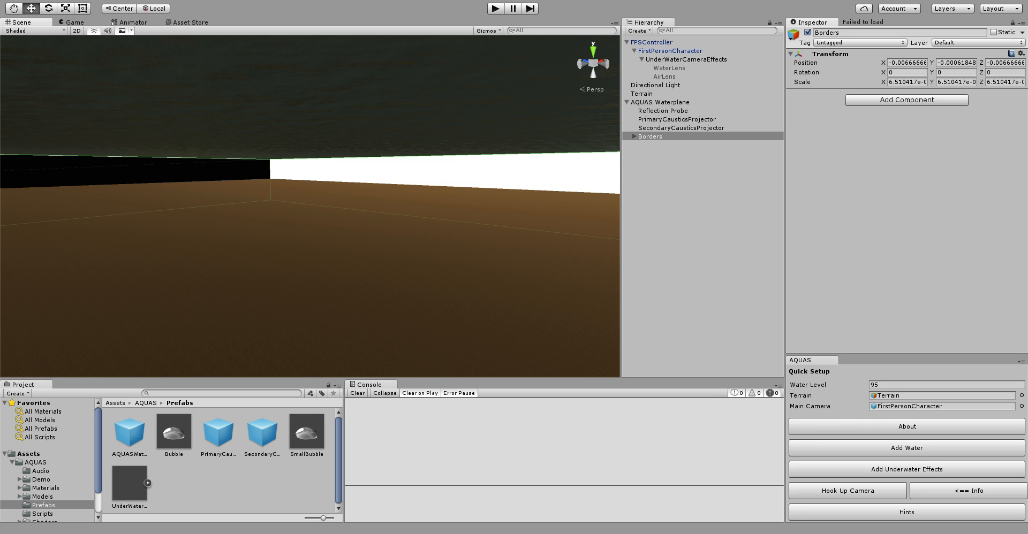
pyautogui.moveTo(471, 214); pyautogui.dragTo(198, 209, button='right')
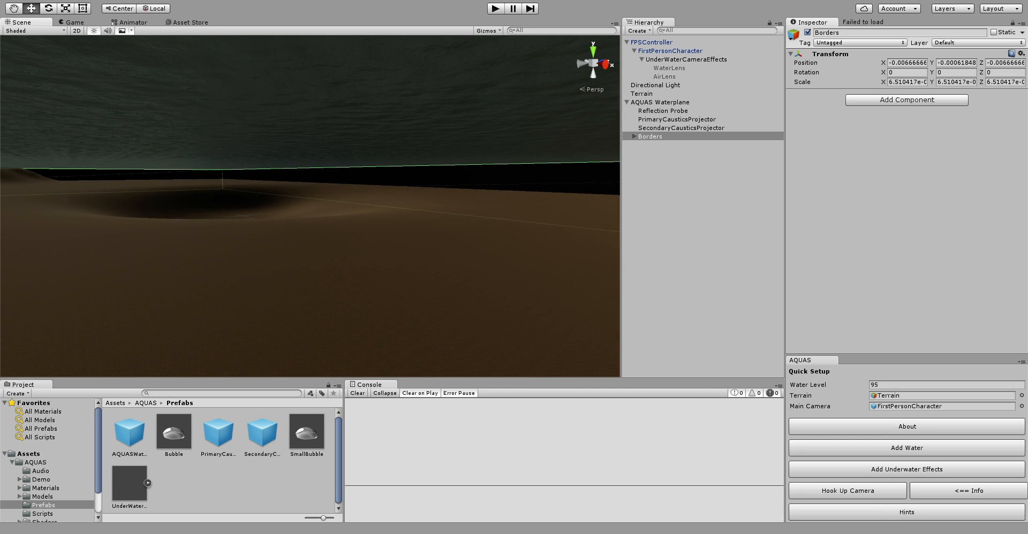
pyautogui.moveTo(198, 209); pyautogui.dragTo(311, 216, button='right')
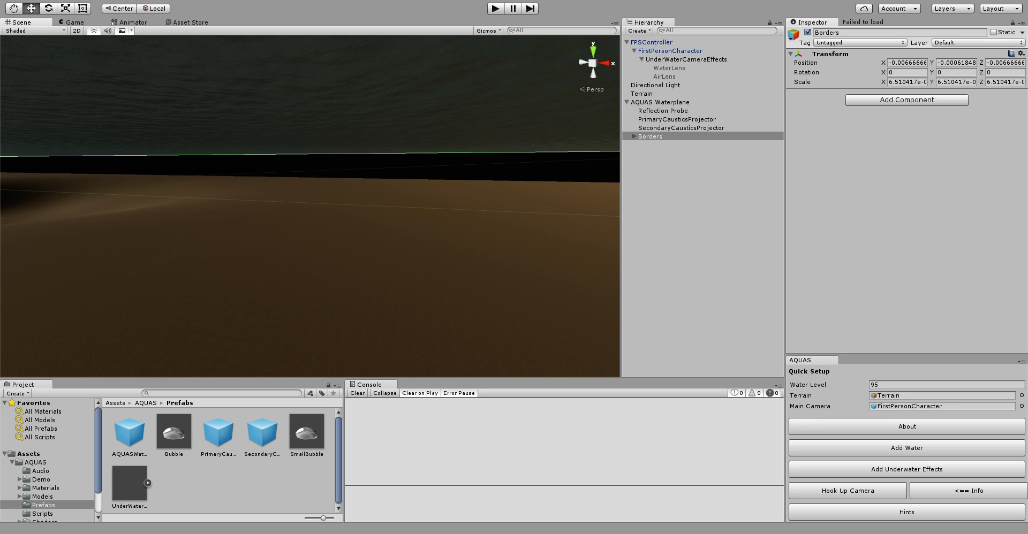
# Play-test the scene underwater, disable and re-enable the Borders object to compare the view, and move up out of the water
pyautogui.hotkey('ctrl', 'p')
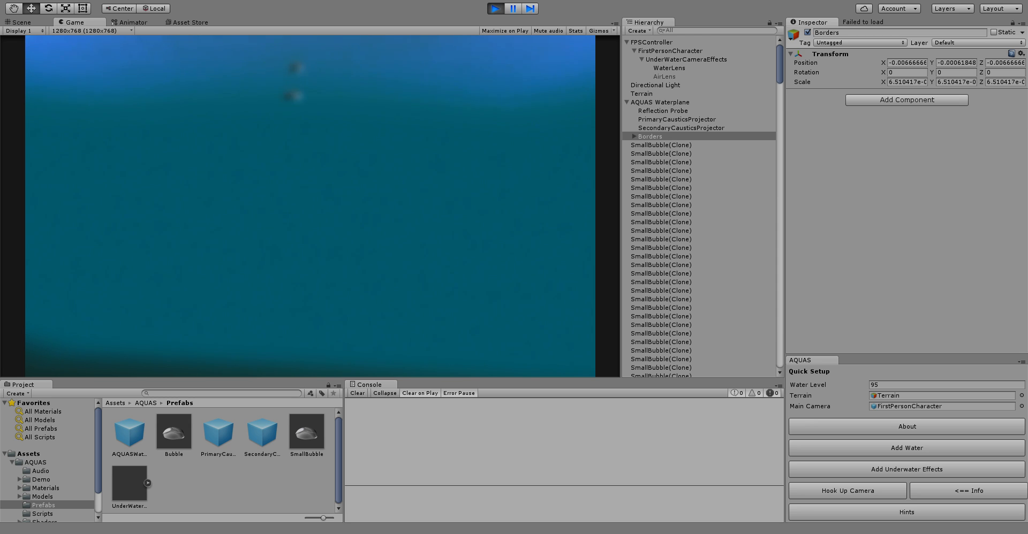
pyautogui.hotkey('alt', 'shift', 'a')
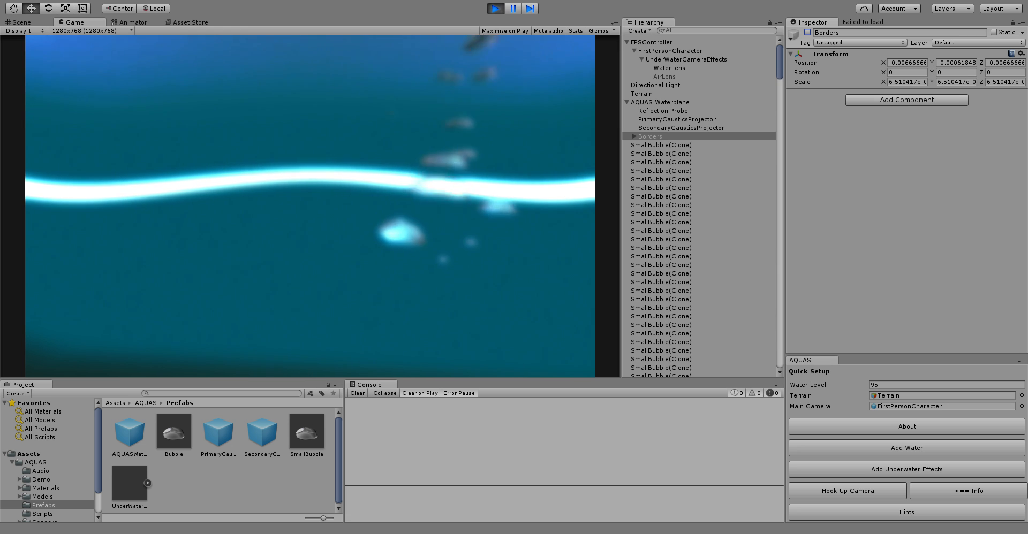
pyautogui.hotkey('alt', 'shift', 'a')
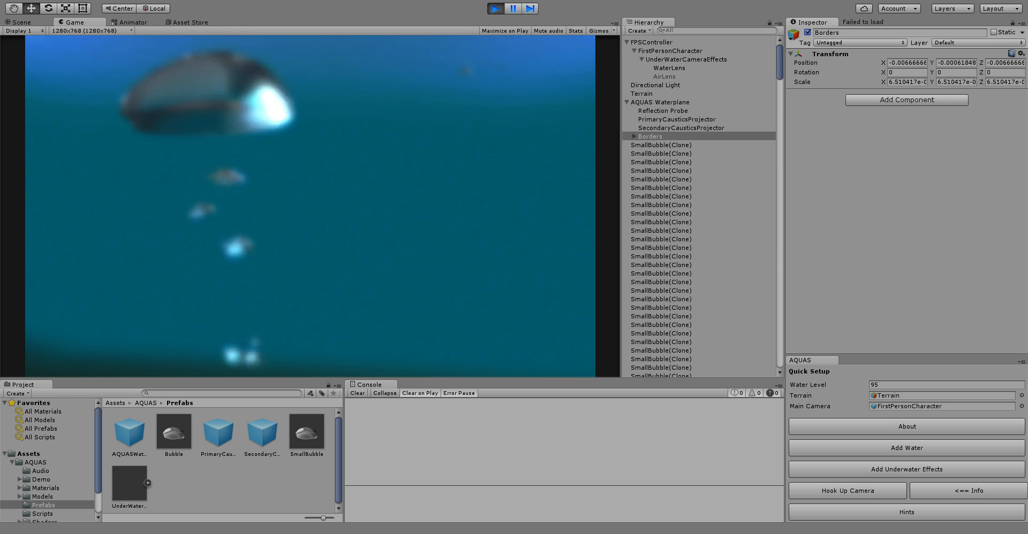
pyautogui.press('w')
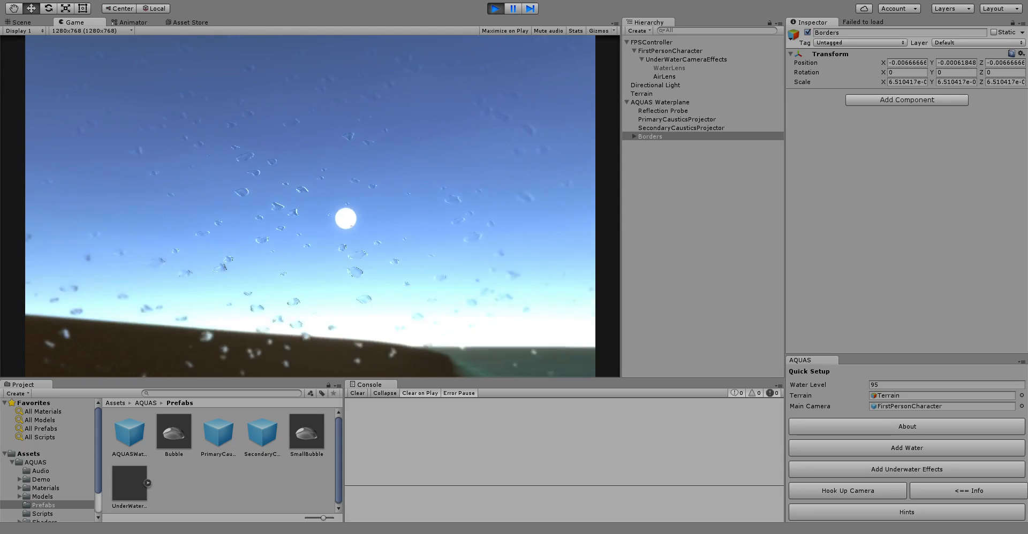
# Stop the play-test and examine the terrain, inland lake and surrounding Borders outline from above at near and far distances
pyautogui.hotkey('ctrl', 'p')
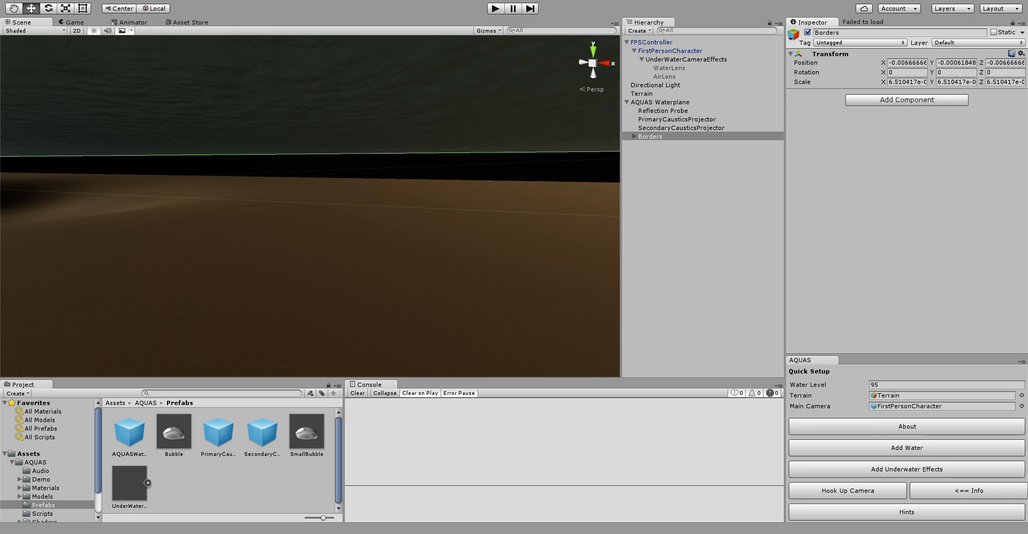
pyautogui.moveTo(310, 206); pyautogui.dragTo(299, 252, button='right')
pyautogui.moveTo(310, 206); pyautogui.dragTo(335, 168, button='middle')
pyautogui.scroll(4, 344, 233)
pyautogui.scroll(-2, 335, 168)
pyautogui.scroll(-3, 335, 168)
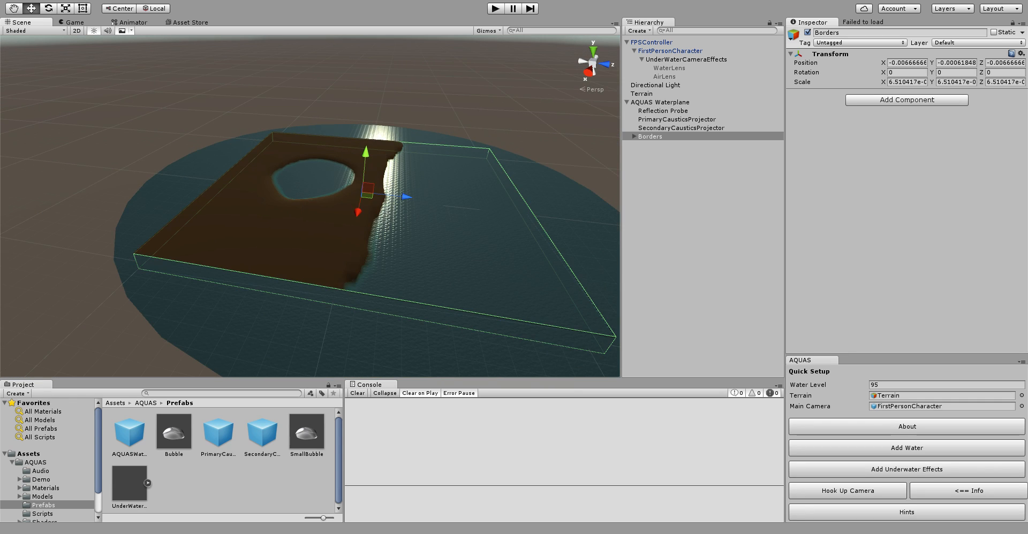
pyautogui.scroll(5, 310, 207)
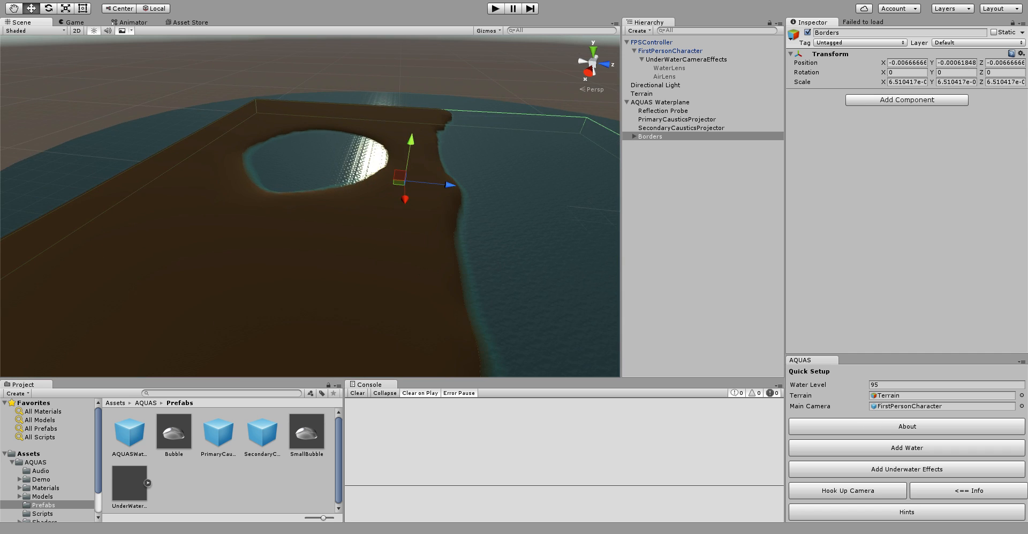
pyautogui.scroll(6, 310, 206)
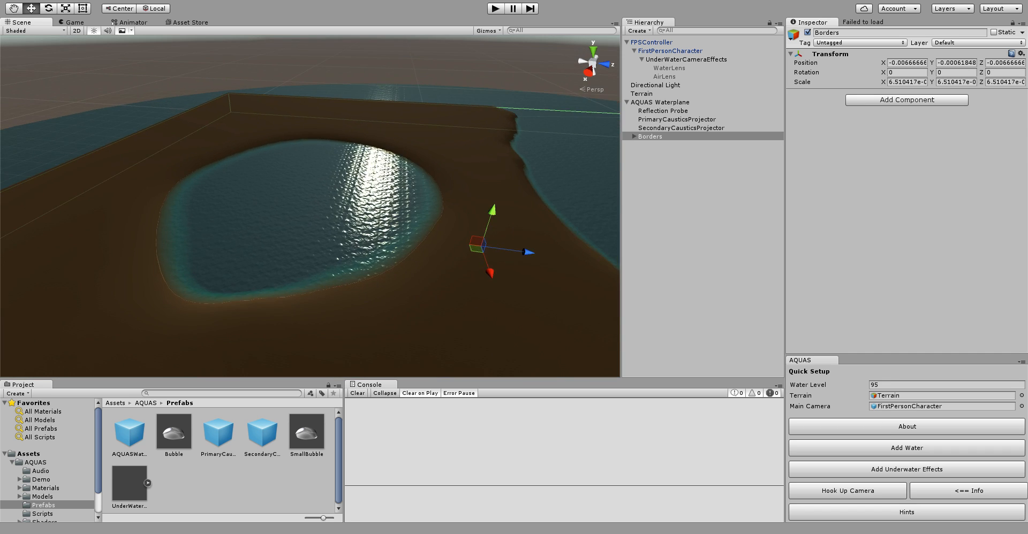
pyautogui.scroll(4, 310, 206)
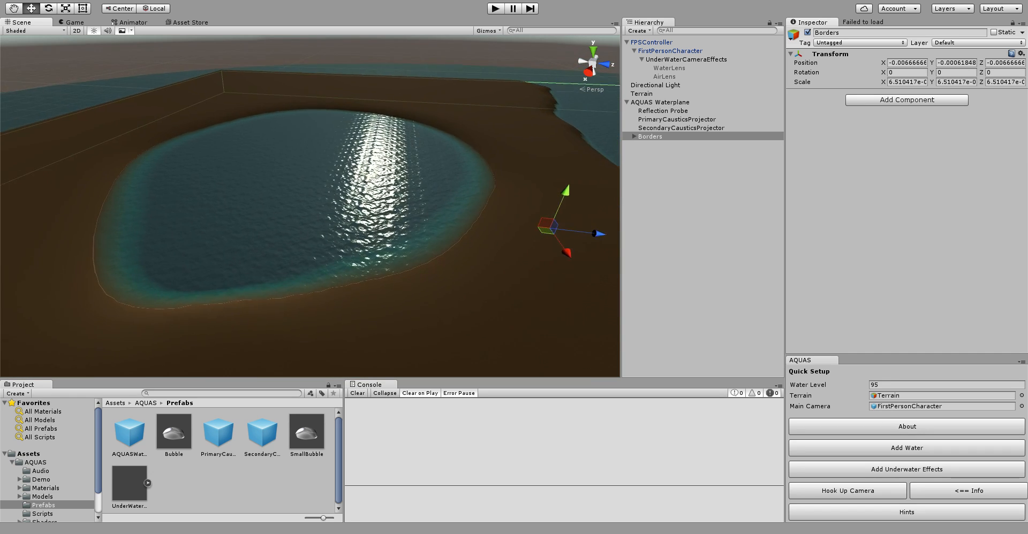
pyautogui.scroll(-2, 310, 206)
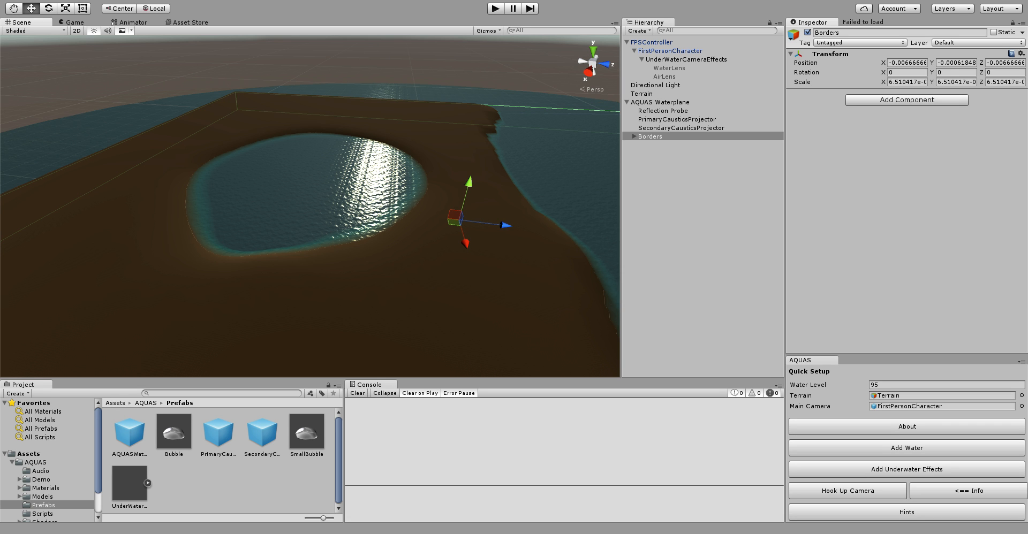
pyautogui.scroll(-8, 309, 206)
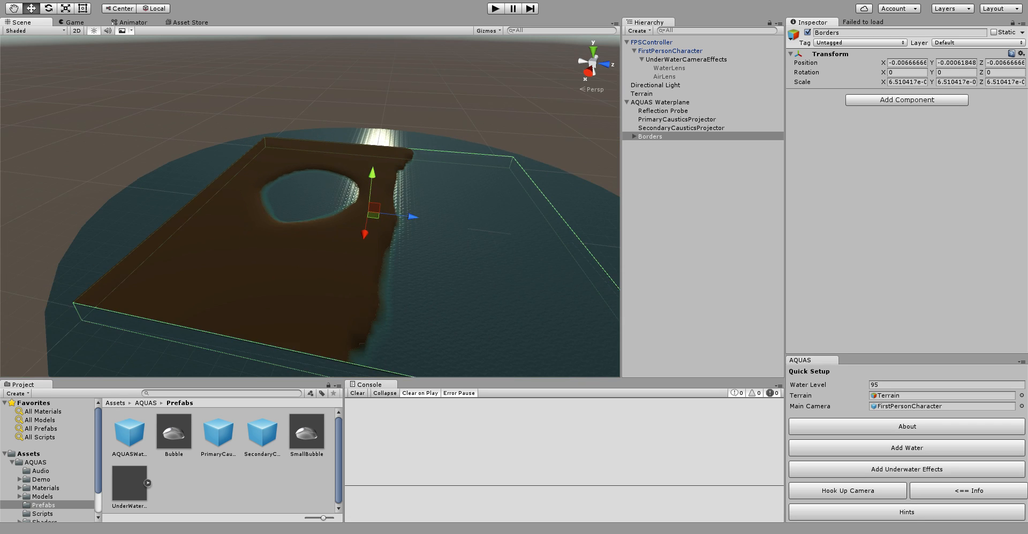
pyautogui.scroll(-2, 310, 206)
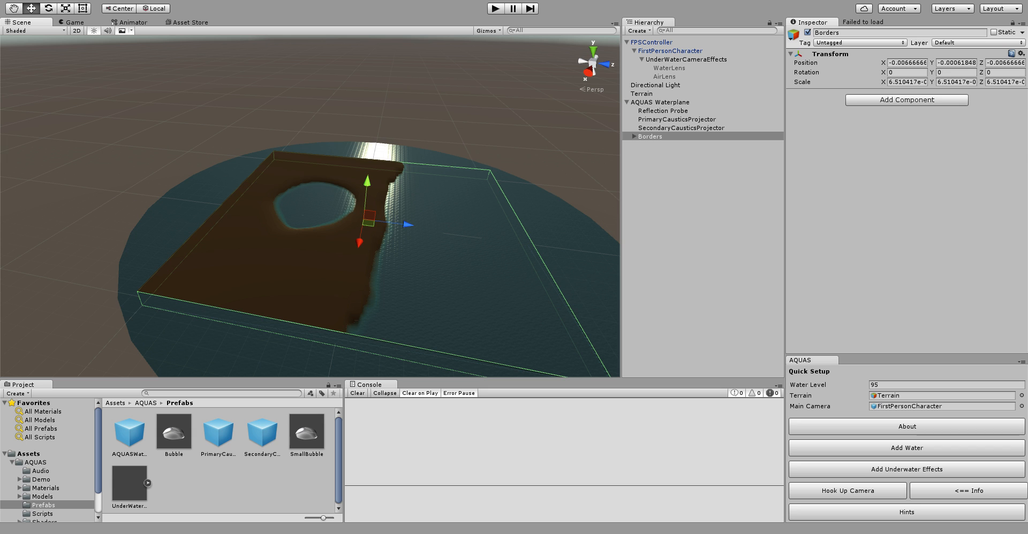
# Scale the AQUAS Waterplane down uniformly to about 31411 so it covers only a lake-sized area
pyautogui.click(659, 103)
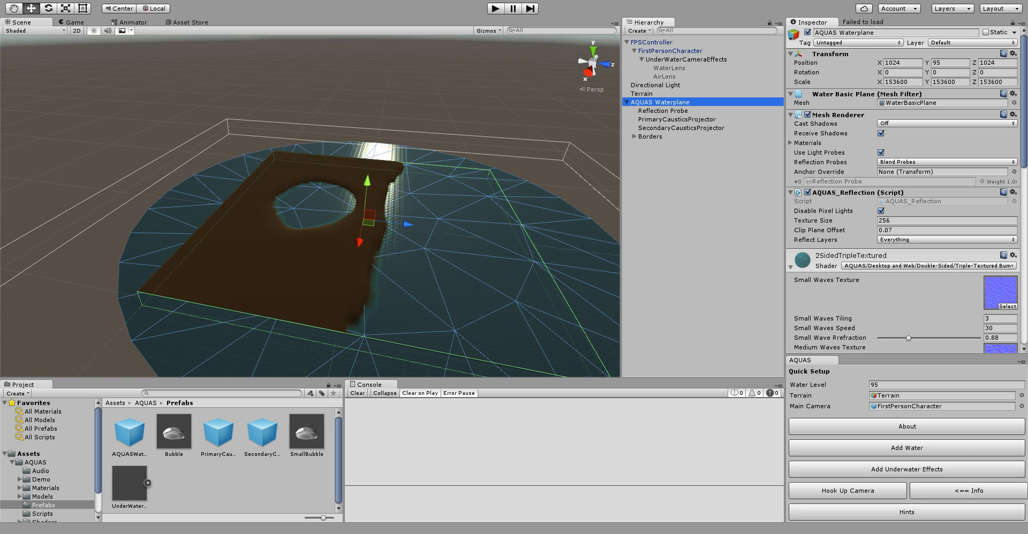
pyautogui.press('r')
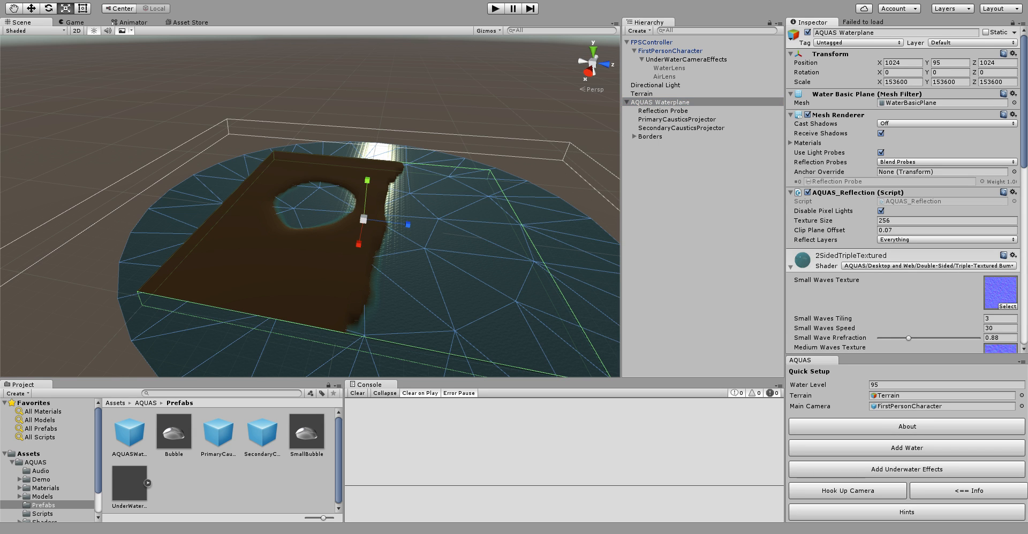
pyautogui.moveTo(363, 219); pyautogui.dragTo(320, 219)
# Move the AQUAS Waterplane over the inland lake basin to X 1045 and Z 656, and set its Y position to 95
pyautogui.scroll(6, 310, 204)
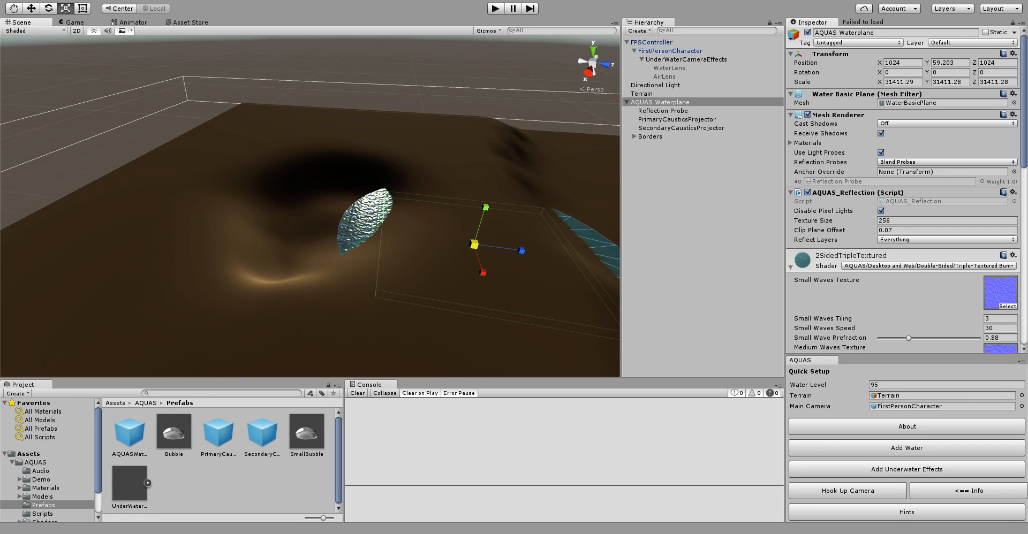
pyautogui.click(31, 8)
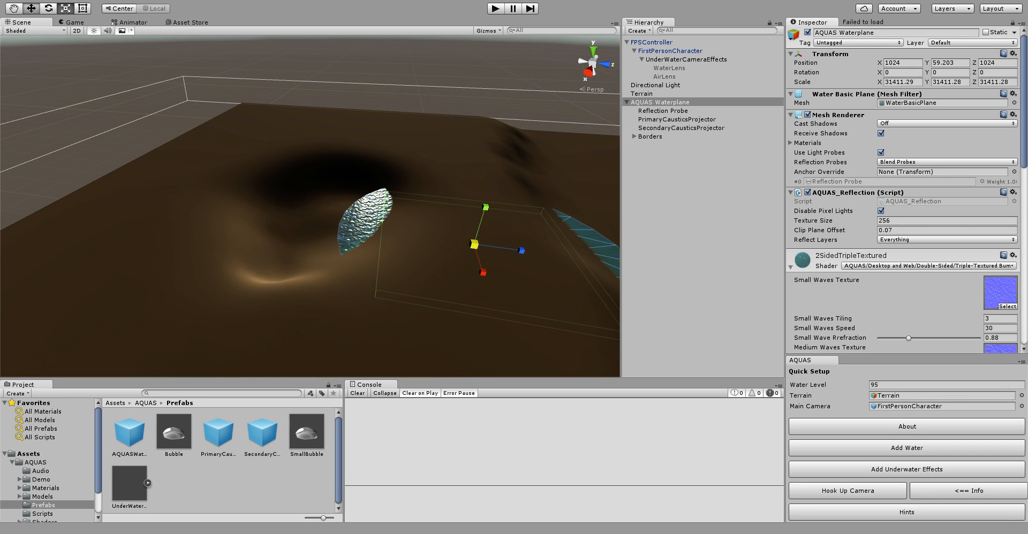
pyautogui.moveTo(521, 250); pyautogui.dragTo(360, 229)
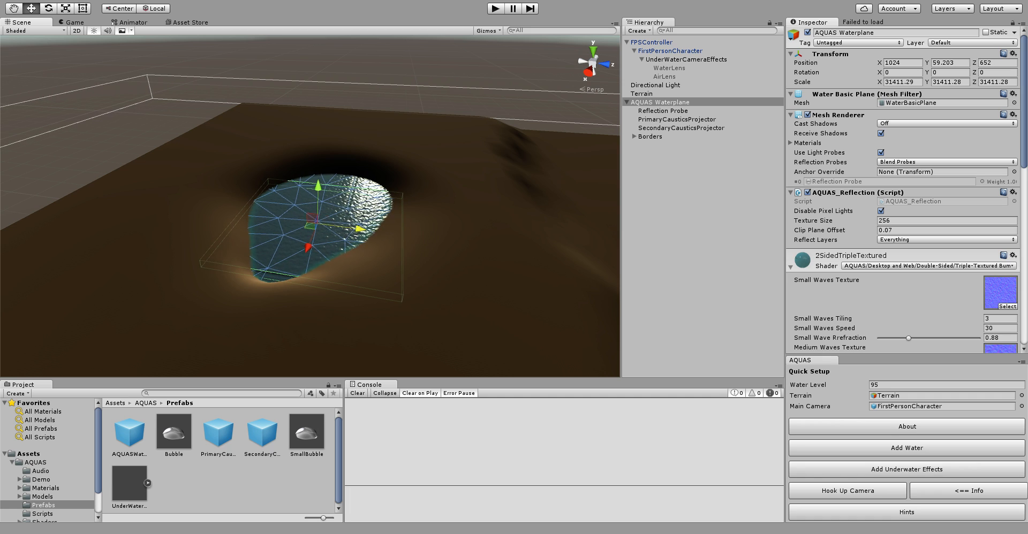
pyautogui.moveTo(308, 247); pyautogui.dragTo(306, 253)
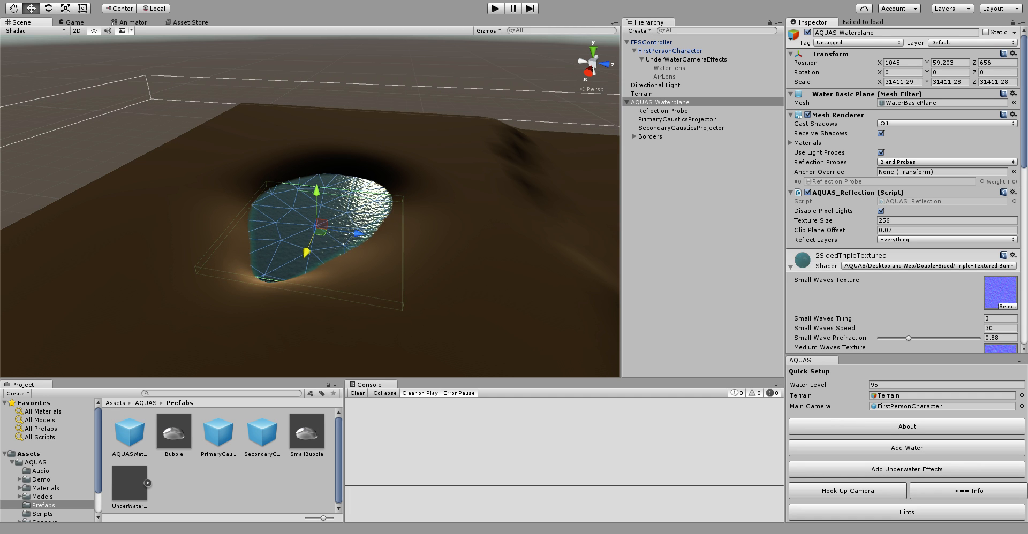
pyautogui.moveTo(927, 63); pyautogui.dragTo(977, 63)
pyautogui.write('95')
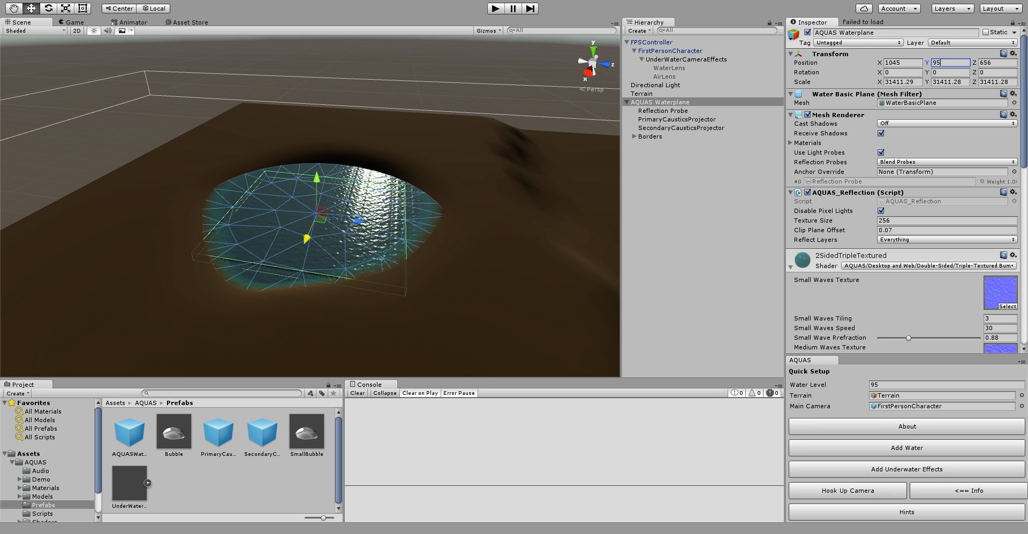
pyautogui.press('Return')
# Enlarge the AQUAS Waterplane uniformly to about 44587 to fill the lake basin and set its Y position back to 95
pyautogui.press('r')
pyautogui.moveTo(316, 216)
pyautogui.mouseDown()
pyautogui.moveTo(364, 208)
pyautogui.moveTo(310, 216)
pyautogui.mouseUp()
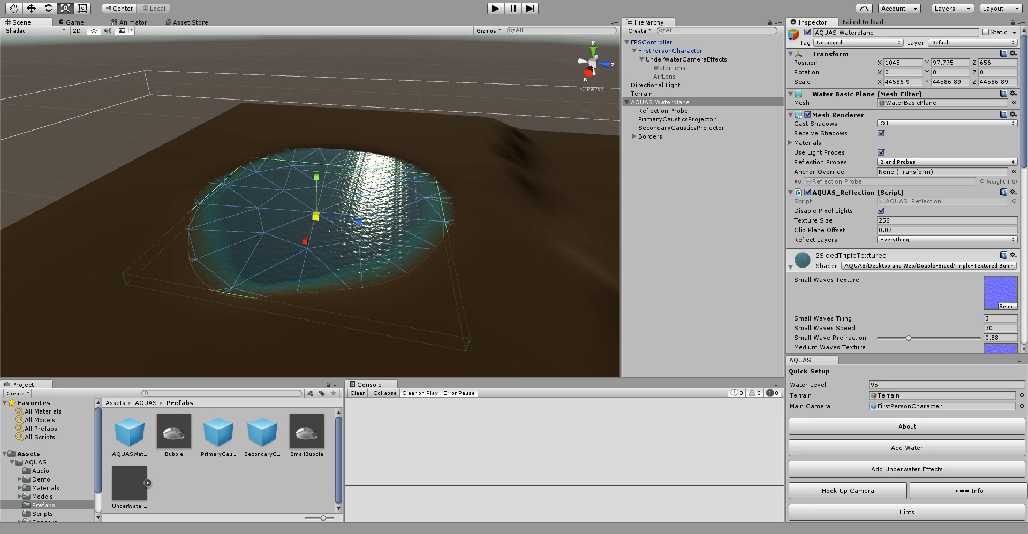
pyautogui.press('w')
pyautogui.scroll(4, 310, 206)
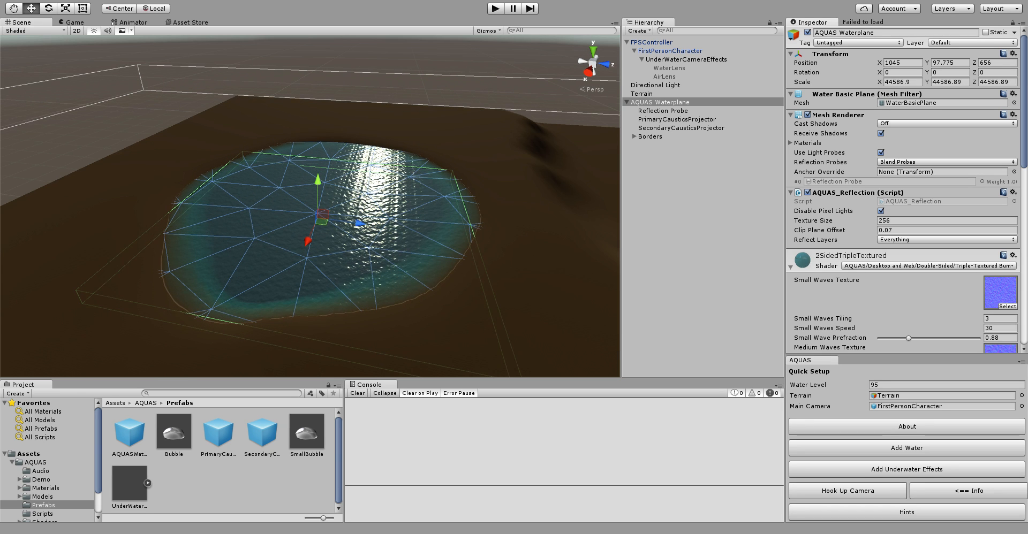
pyautogui.click(949, 63)
pyautogui.write('95')
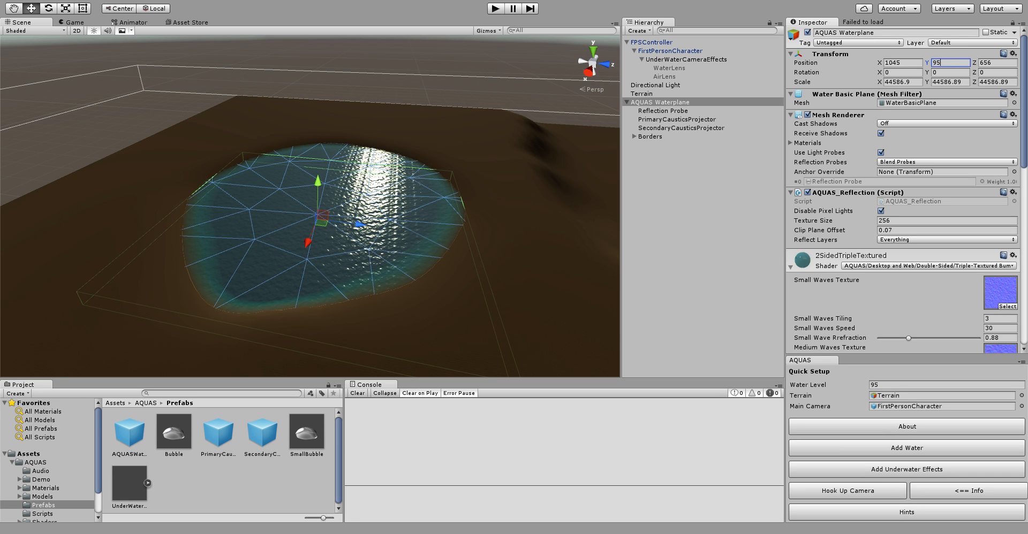
# Check the waterplane's fit along the lake shoreline and delete its Borders child object
pyautogui.scroll(8, 310, 206)
pyautogui.moveTo(324, 227); pyautogui.dragTo(348, 190, button='middle')
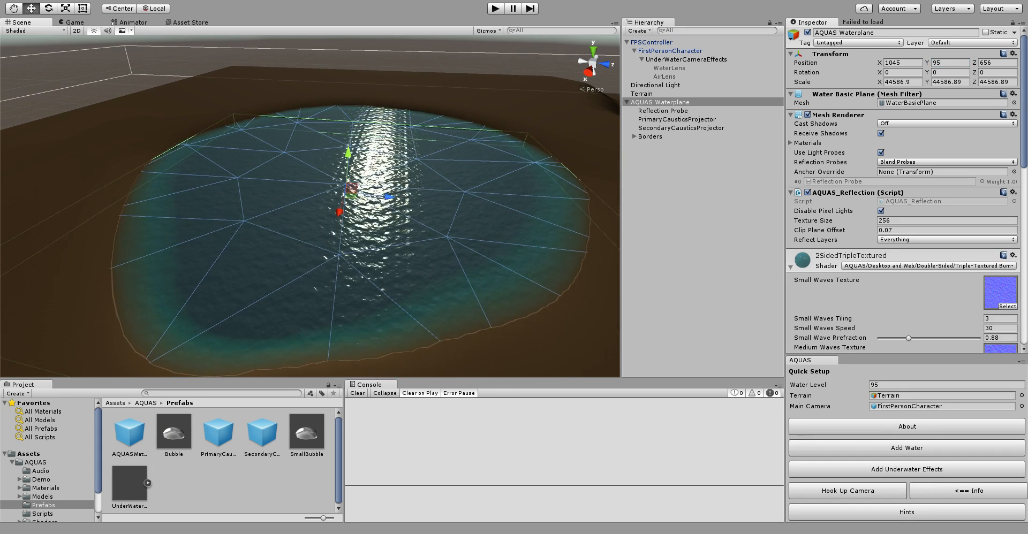
pyautogui.moveTo(310, 206)
pyautogui.mouseDown(button='right')
pyautogui.moveTo(406, 163)
pyautogui.moveTo(297, 211)
pyautogui.mouseUp(button='right')
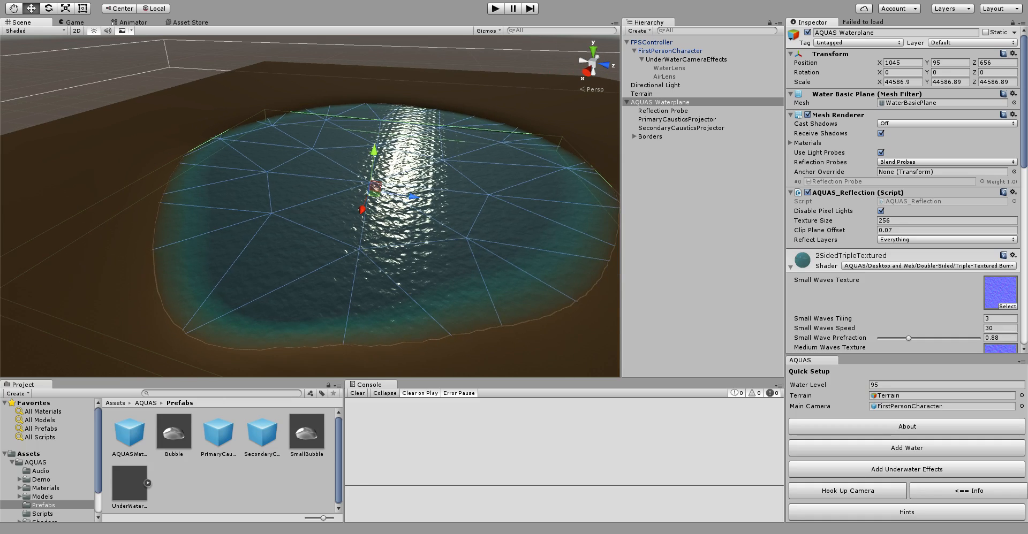
pyautogui.scroll(2, 309, 207)
pyautogui.scroll(-3, 309, 206)
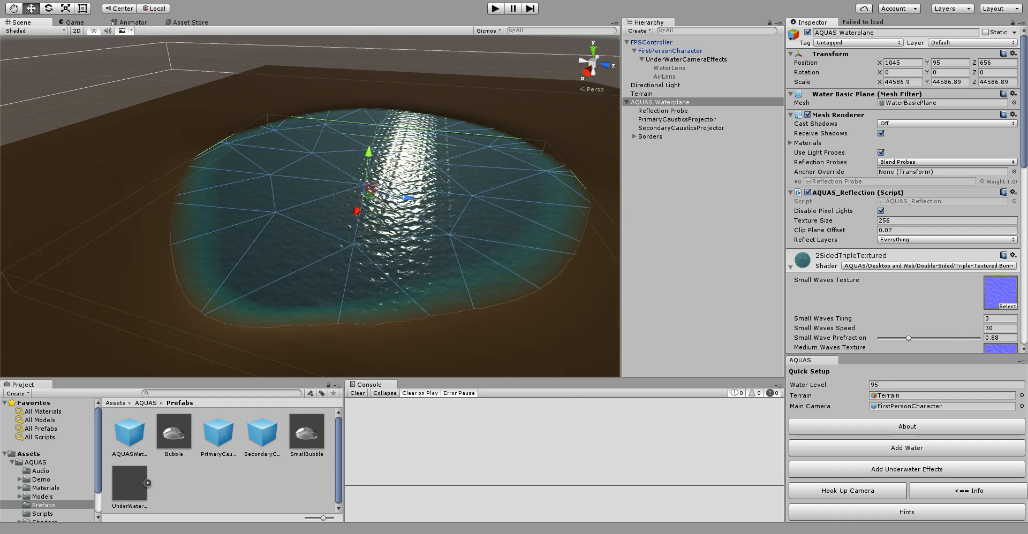
pyautogui.scroll(-2, 310, 206)
pyautogui.moveTo(310, 206); pyautogui.dragTo(291, 175, button='middle')
pyautogui.scroll(-2, 302, 192)
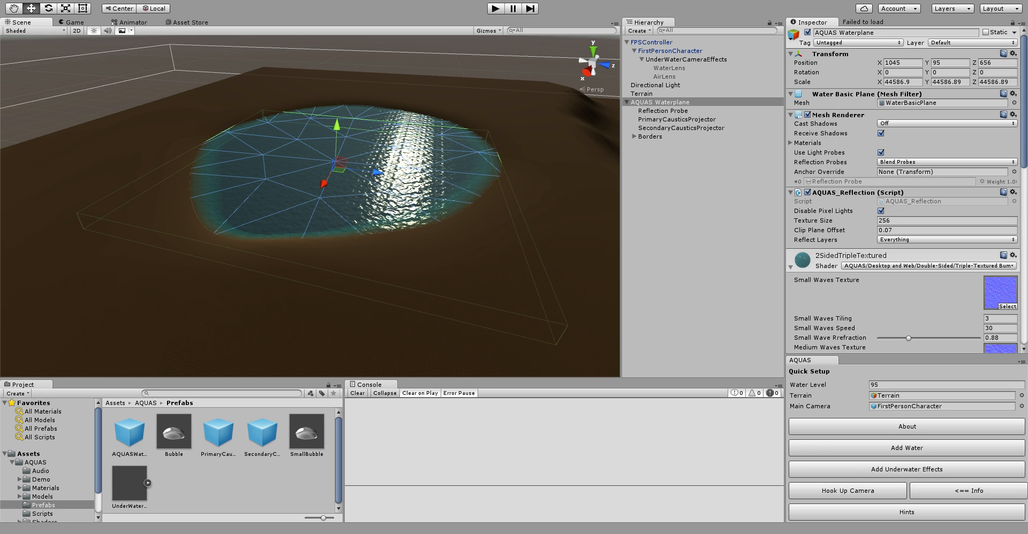
pyautogui.click(649, 136)
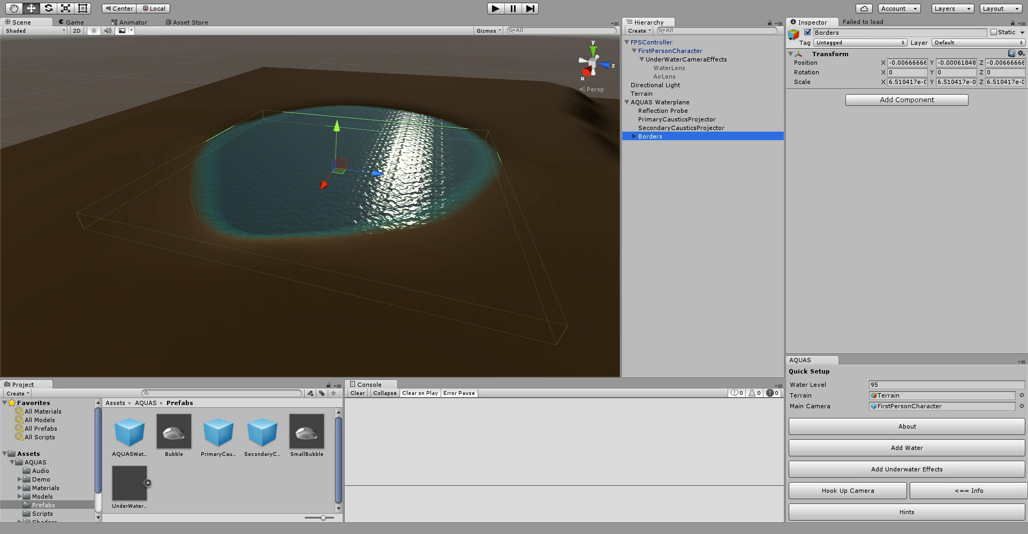
pyautogui.press('Delete')
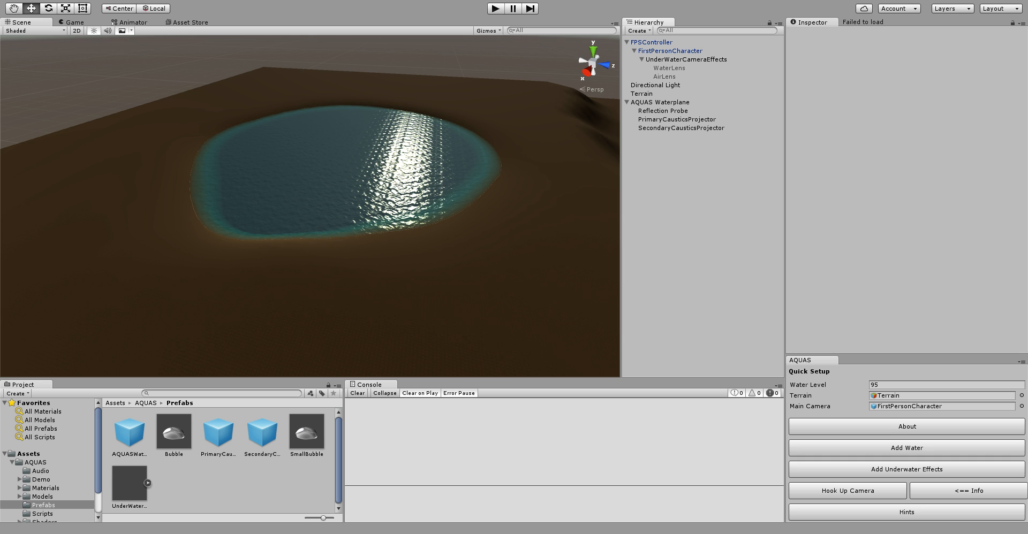
# Set the PrimaryCausticsProjector's Orthographic Size to 400 to match the smaller lake
pyautogui.click(676, 120)
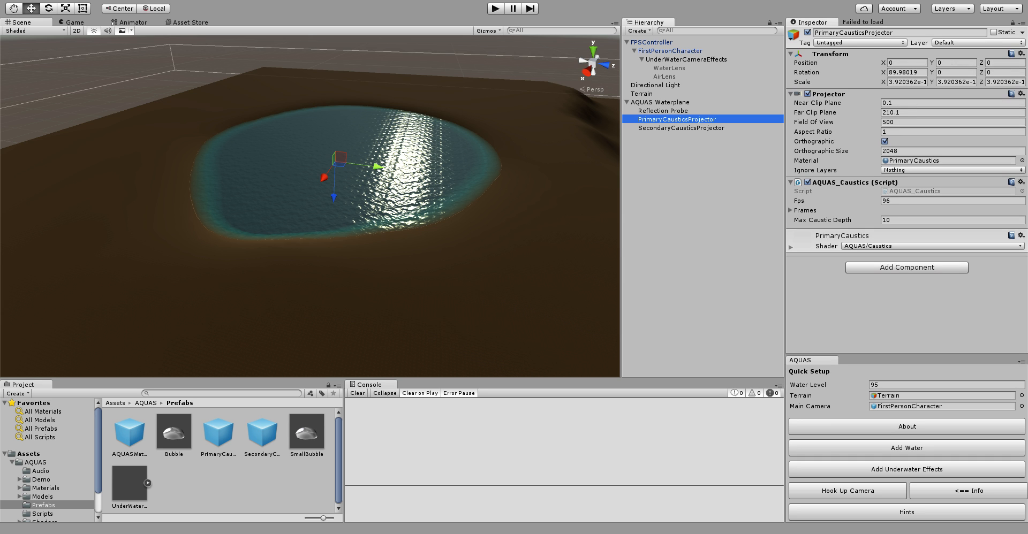
pyautogui.scroll(-10, 310, 206)
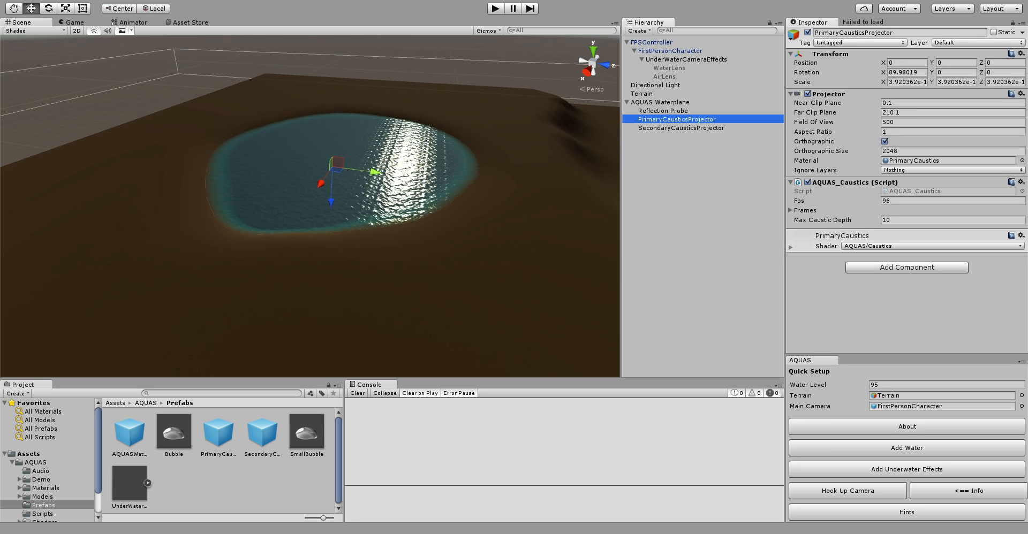
pyautogui.scroll(-3, 310, 206)
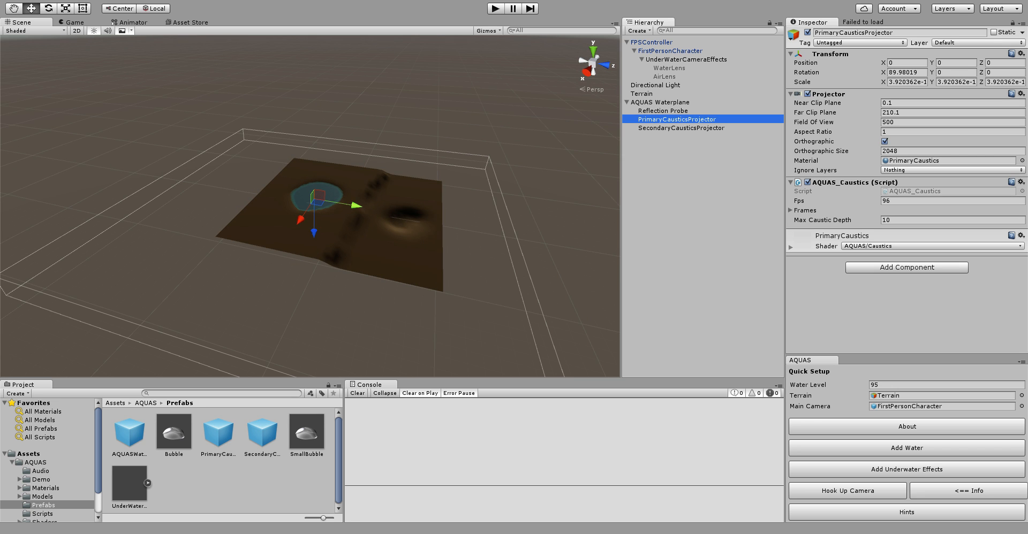
pyautogui.scroll(10, 310, 206)
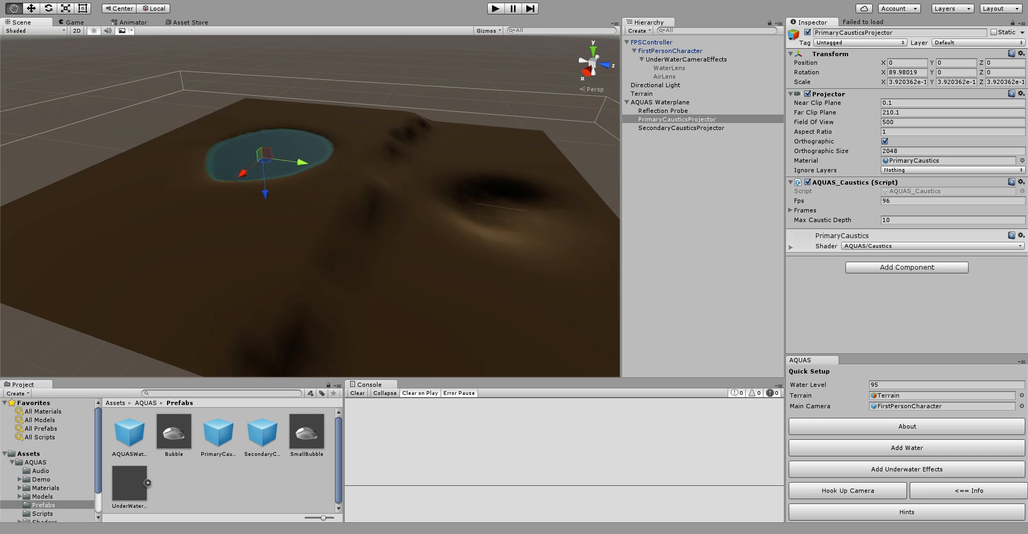
pyautogui.moveTo(310, 206); pyautogui.dragTo(366, 274, button='middle')
pyautogui.scroll(8, 310, 206)
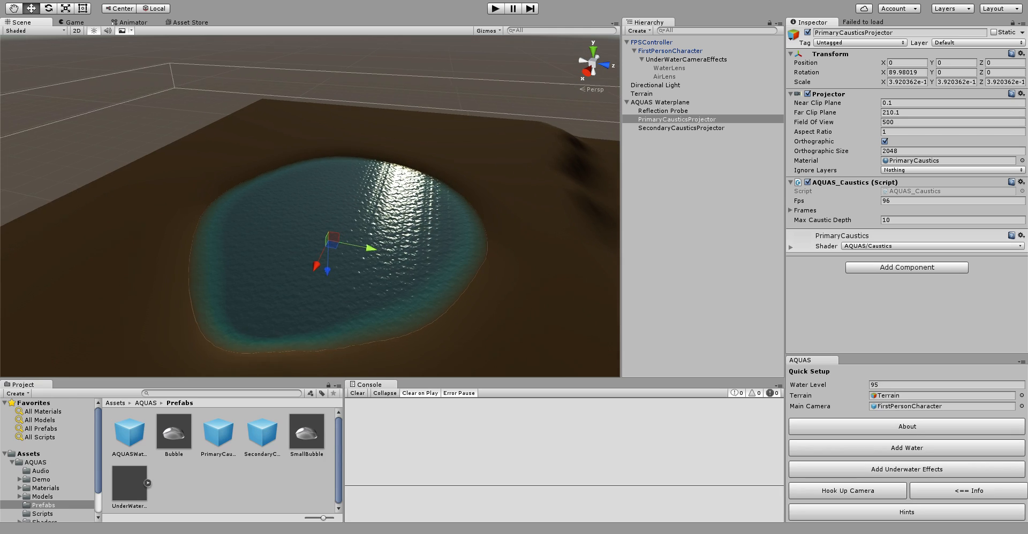
pyautogui.scroll(-4, 309, 206)
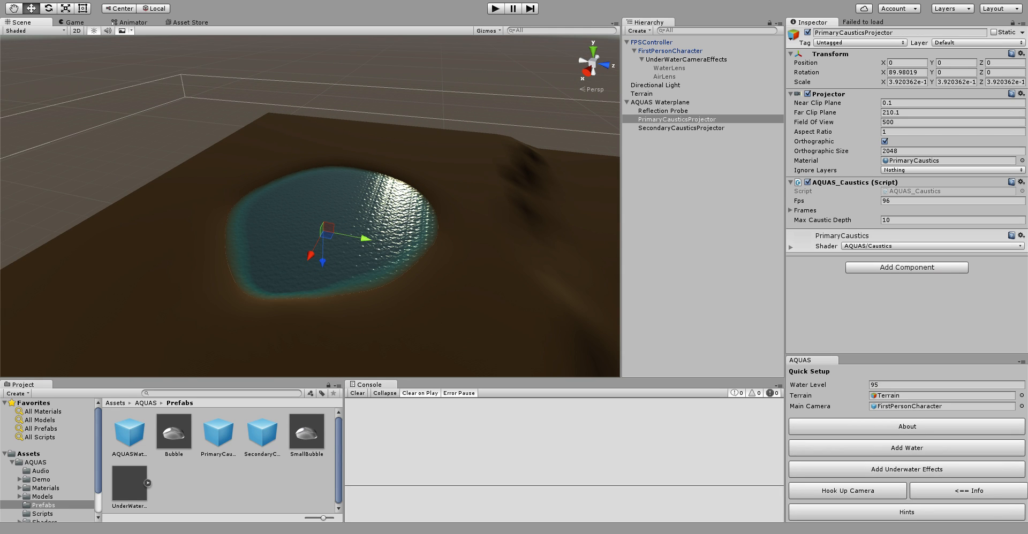
pyautogui.click(890, 151)
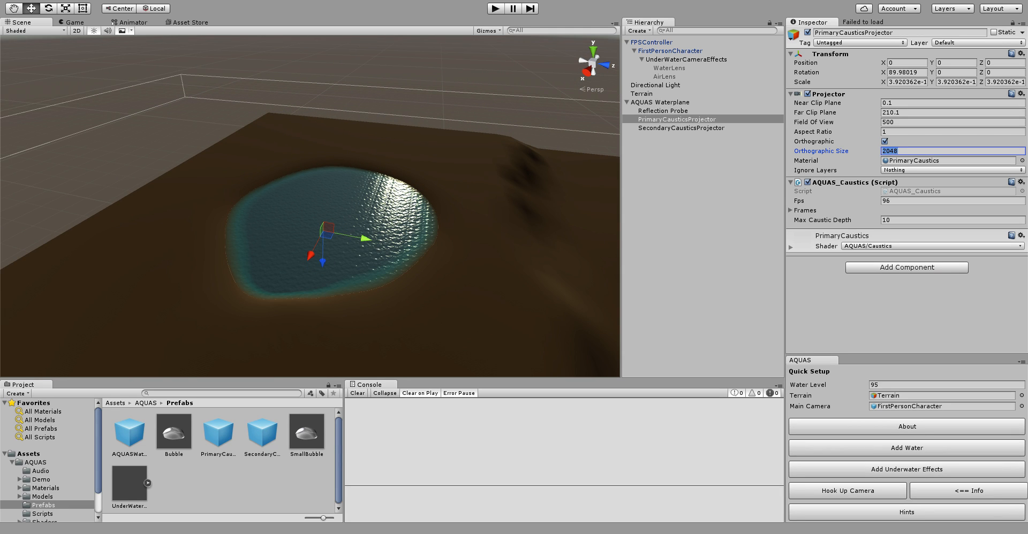
pyautogui.write('400')
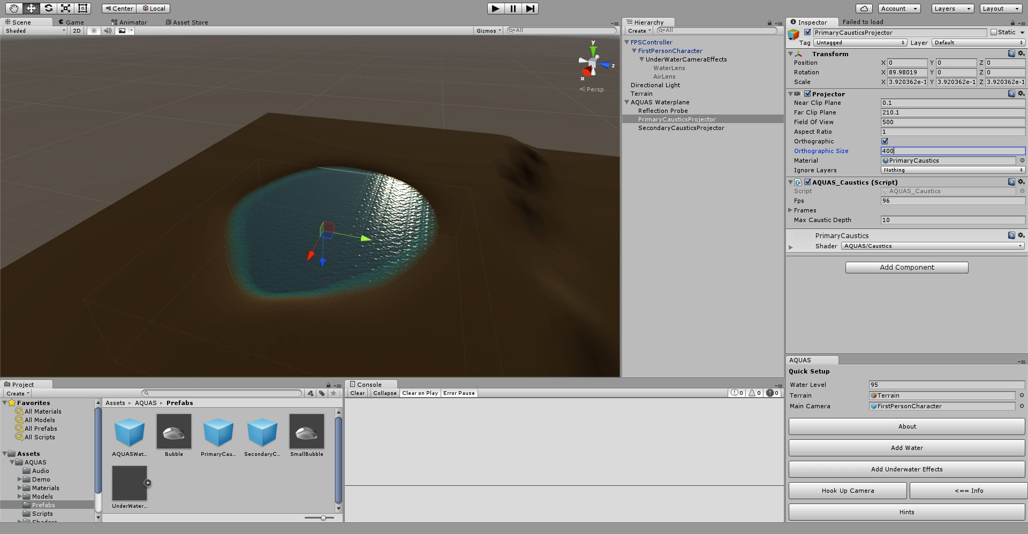
# Examine the lake's water surface and shoreline up close from several angles
pyautogui.scroll(4, 310, 206)
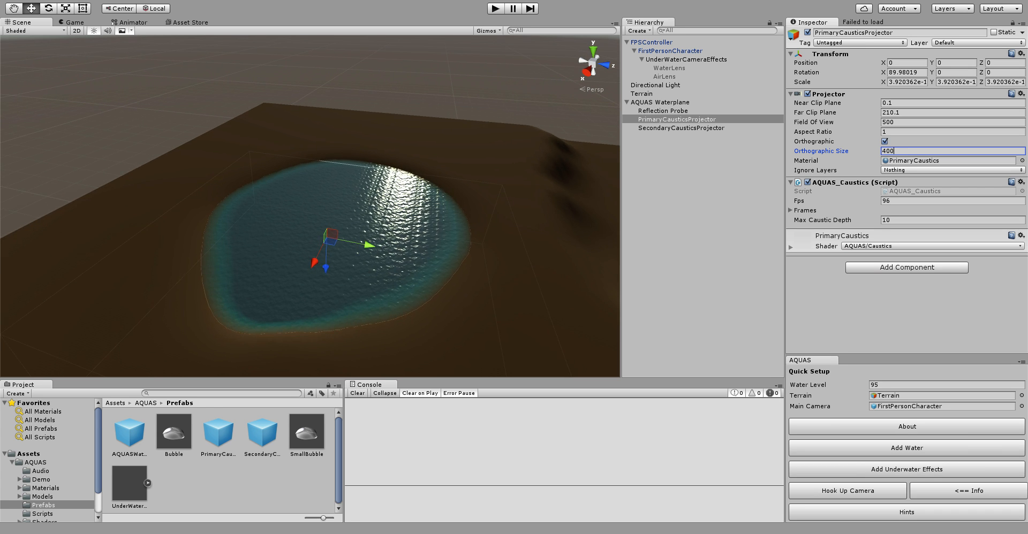
pyautogui.keyDown('alt'); pyautogui.moveTo(309, 206); pyautogui.dragTo(439, 214); pyautogui.keyUp('alt')
pyautogui.moveTo(375, 225); pyautogui.dragTo(353, 197, button='middle')
pyautogui.keyDown('alt'); pyautogui.moveTo(310, 206); pyautogui.dragTo(471, 208); pyautogui.keyUp('alt')
pyautogui.moveTo(177, 241); pyautogui.dragTo(381, 155, button='middle')
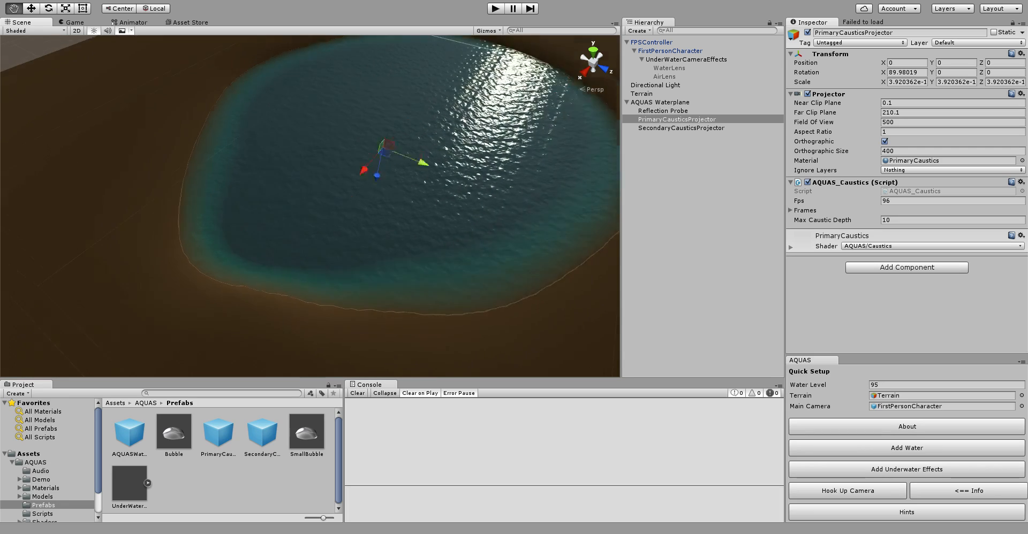
pyautogui.keyDown('alt'); pyautogui.moveTo(310, 206); pyautogui.dragTo(402, 160); pyautogui.keyUp('alt')
pyautogui.moveTo(310, 206); pyautogui.dragTo(381, 188, button='middle')
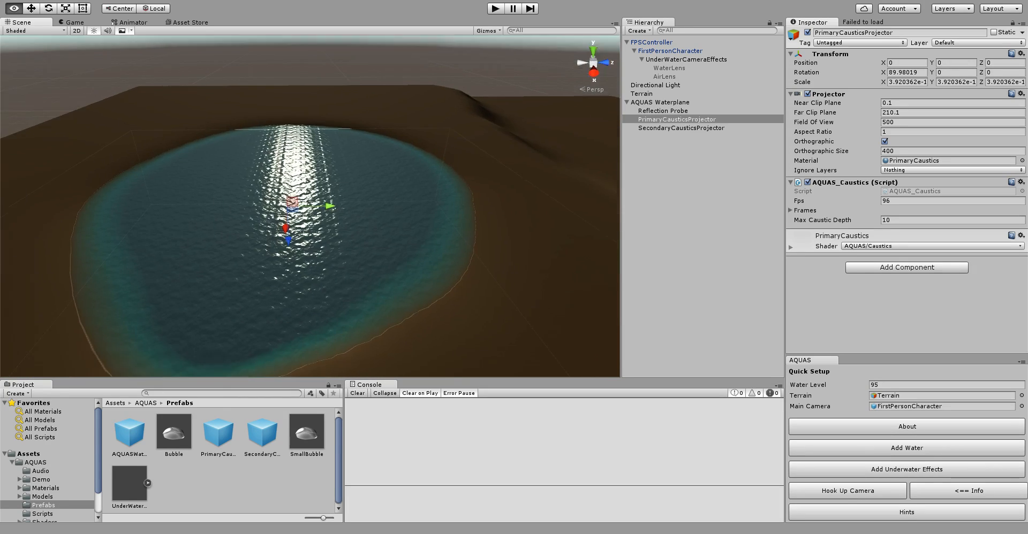
# Set the SecondaryCausticsProjector's Orthographic Size to 400
pyautogui.keyDown('alt'); pyautogui.moveTo(381, 188); pyautogui.dragTo(289, 268); pyautogui.keyUp('alt')
pyautogui.moveTo(310, 206); pyautogui.dragTo(290, 247, button='middle')
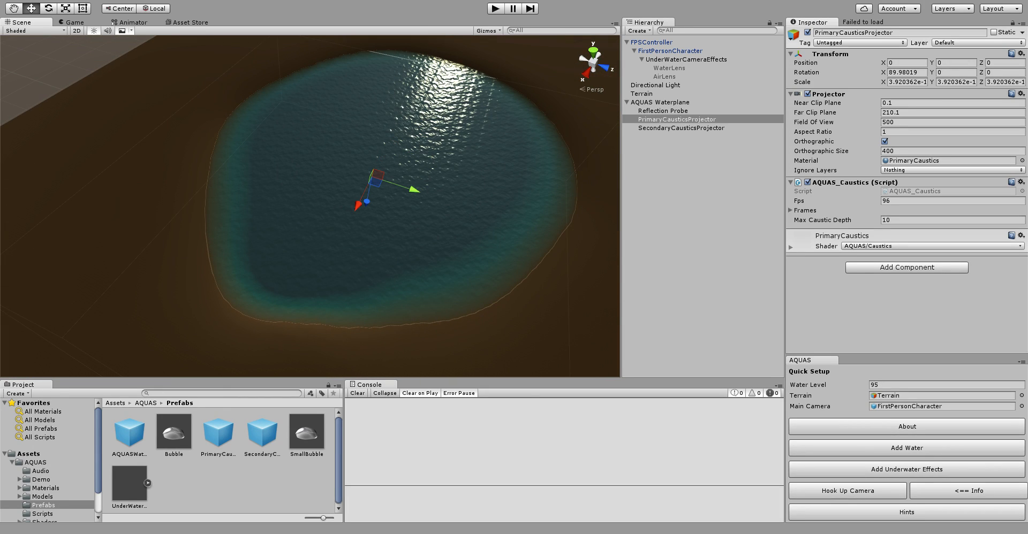
pyautogui.click(681, 128)
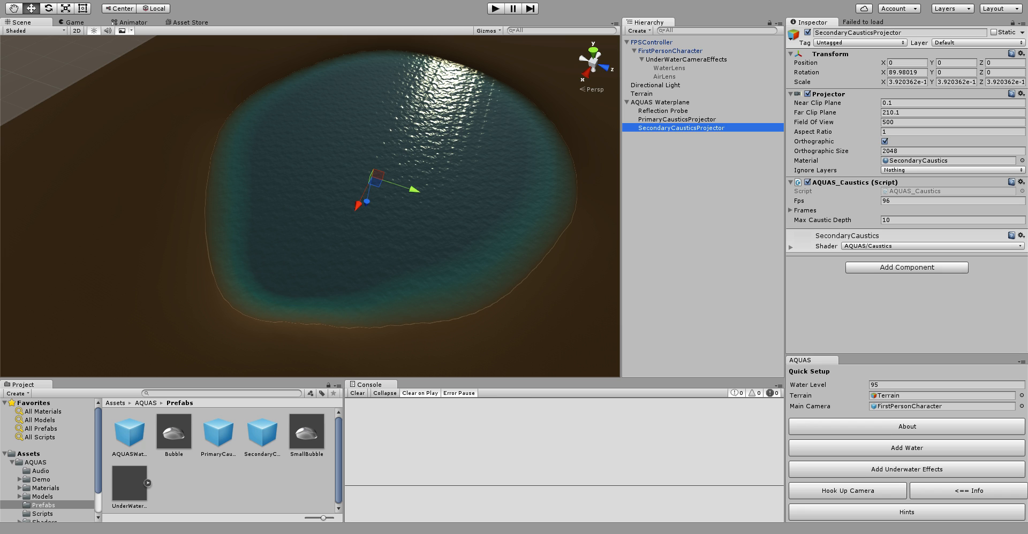
pyautogui.click(889, 151)
pyautogui.write('400')
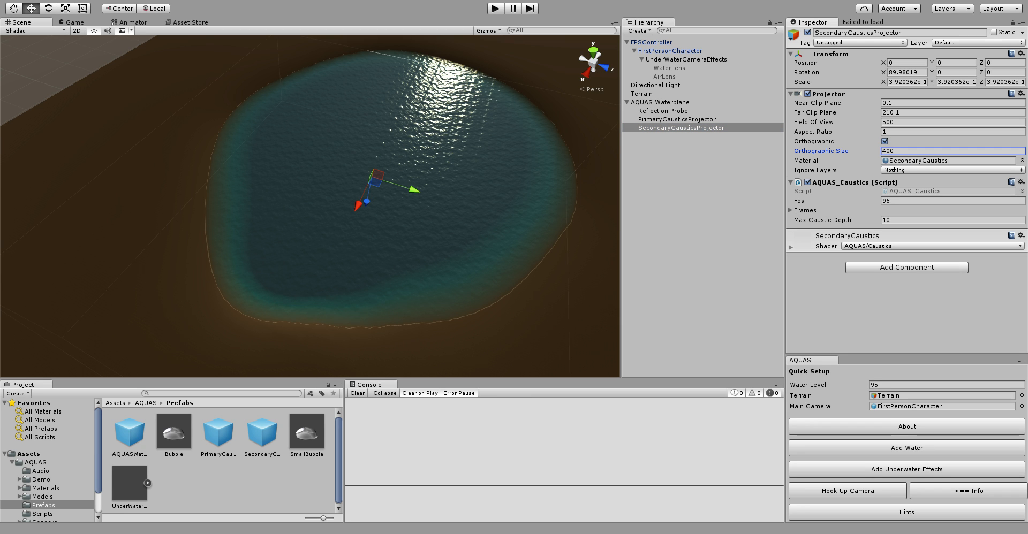
# Duplicate the AQUAS Waterplane and move the copy over the second terrain basin, to about Z 1611 and Y 39
pyautogui.moveTo(310, 206); pyautogui.dragTo(335, 163, button='right')
pyautogui.scroll(-3, 334, 163)
pyautogui.scroll(-2, 334, 163)
pyautogui.moveTo(335, 235); pyautogui.dragTo(260, 195, button='middle')
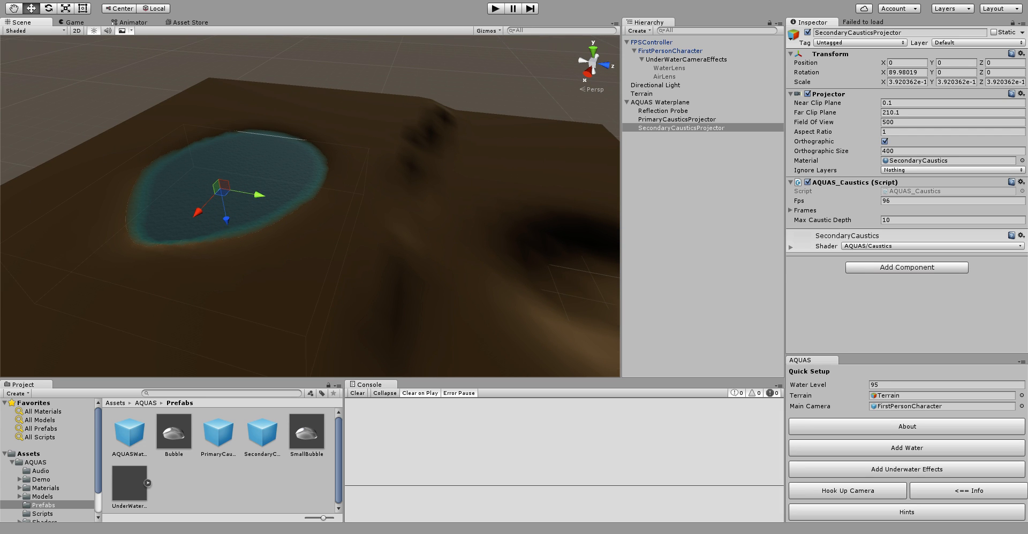
pyautogui.click(626, 102)
pyautogui.click(659, 102)
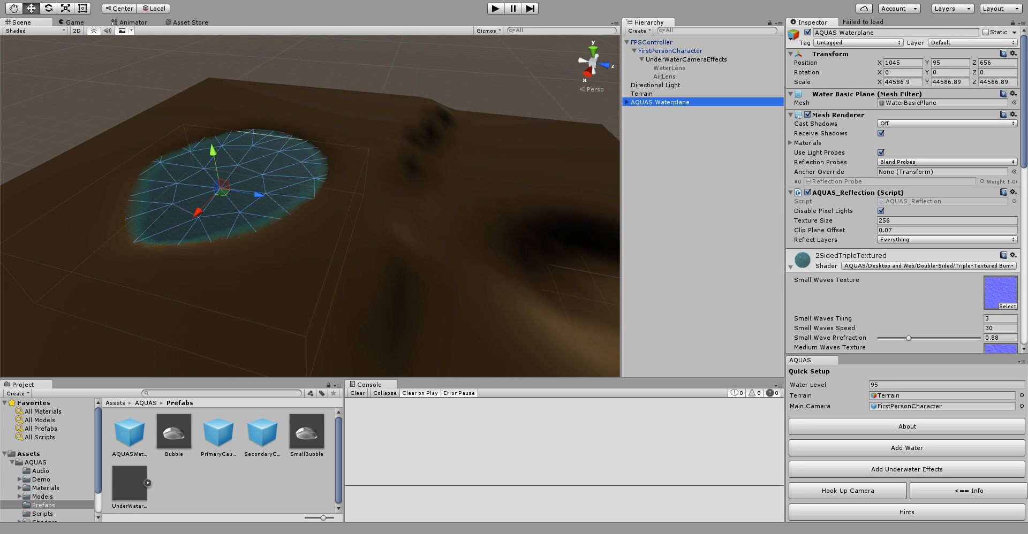
pyautogui.hotkey('ctrl', 'd')
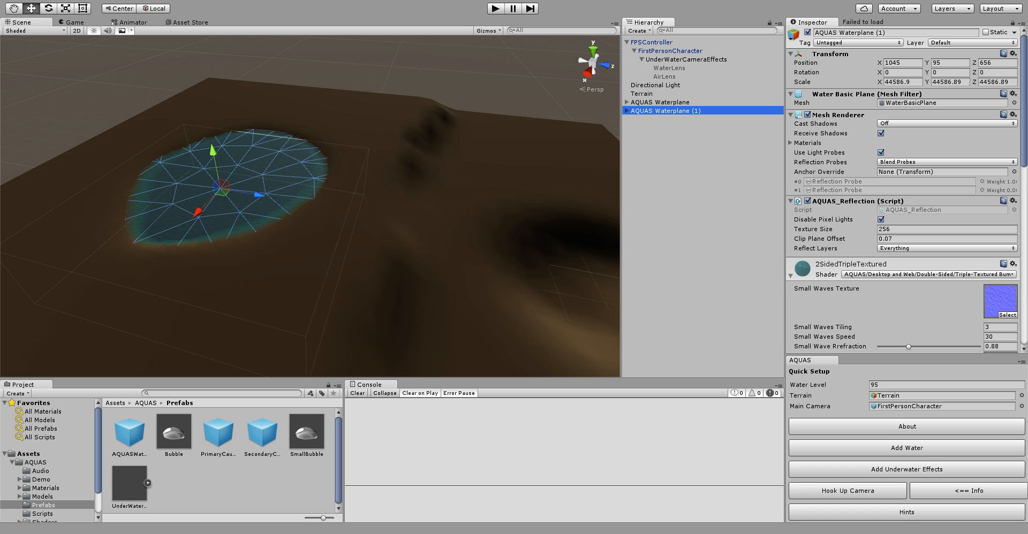
pyautogui.moveTo(259, 195); pyautogui.dragTo(577, 250)
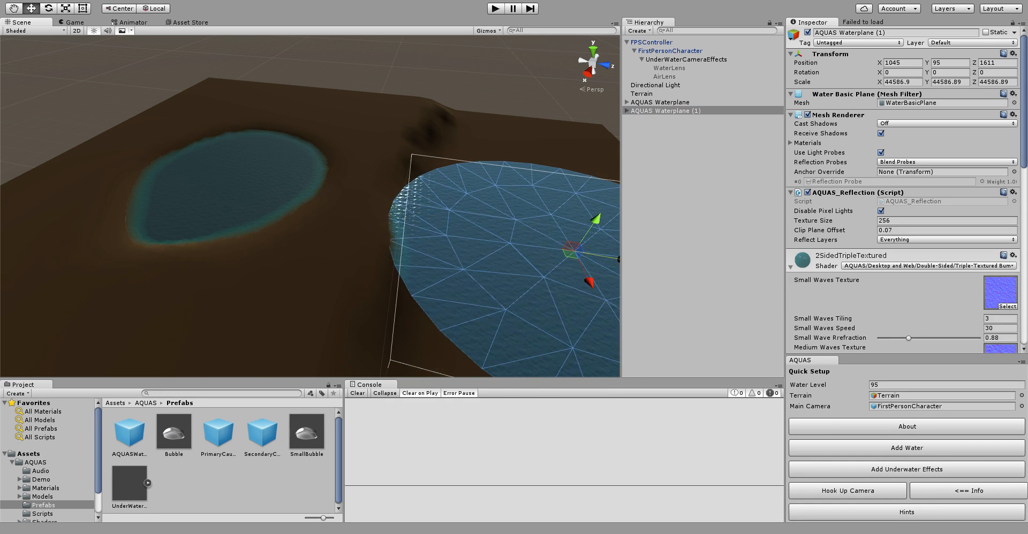
pyautogui.moveTo(577, 249); pyautogui.dragTo(374, 195, button='middle')
pyautogui.moveTo(338, 147); pyautogui.dragTo(336, 168)
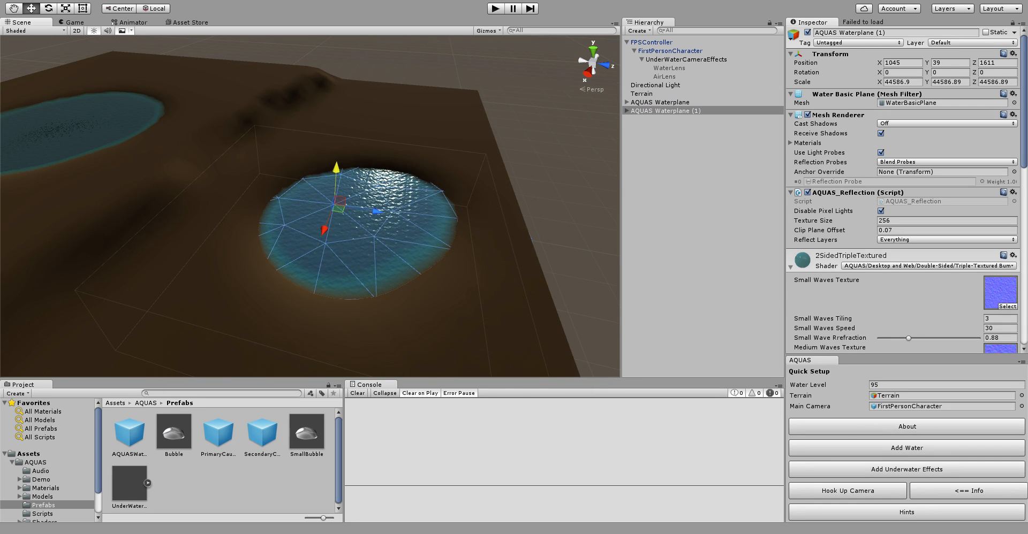
# Fit the duplicated waterplane to the second basin at about X 1087, Z 1684, with a uniform scale of about 28317
pyautogui.moveTo(377, 211); pyautogui.dragTo(333, 243)
pyautogui.press('r')
pyautogui.press('w')
pyautogui.moveTo(384, 226); pyautogui.dragTo(359, 220)
pyautogui.press('r')
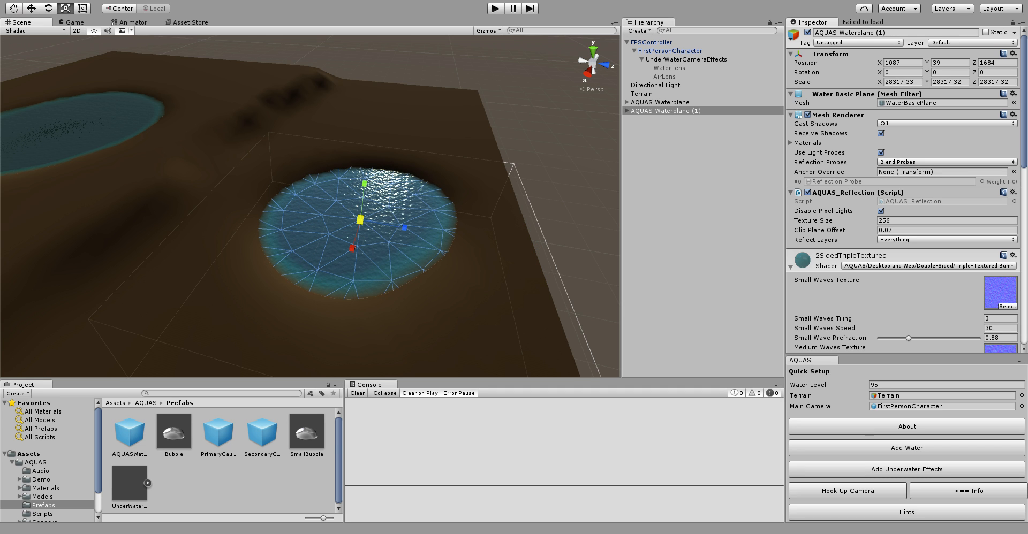
# Set the Orthographic Size of the duplicated waterplane's primary and secondary caustics projectors to 300
pyautogui.click(626, 111)
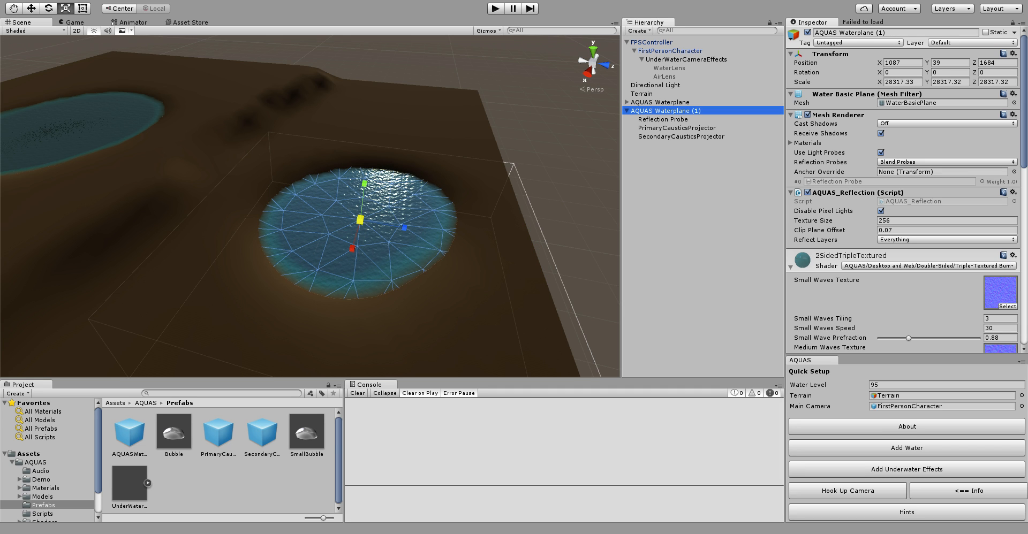
pyautogui.click(676, 128)
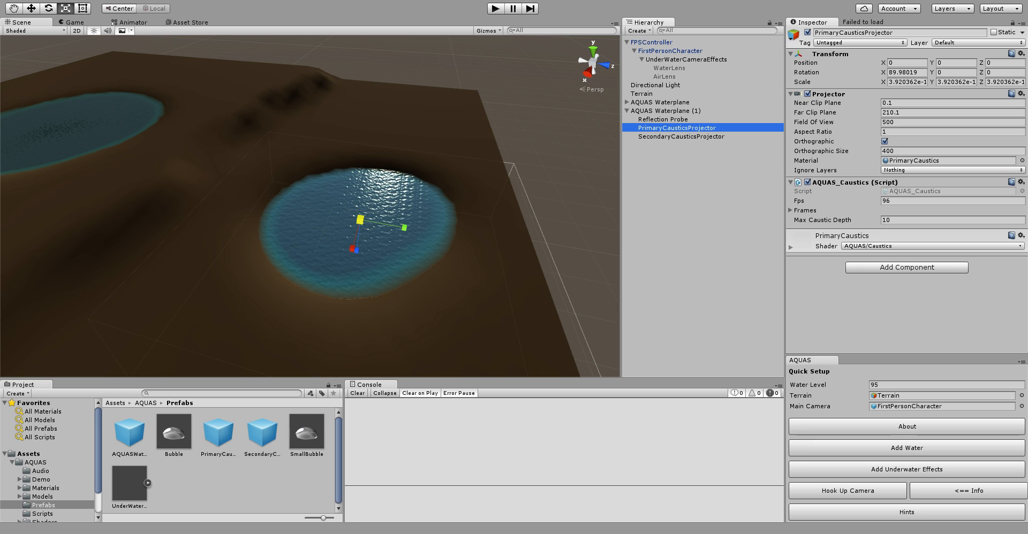
pyautogui.click(893, 151)
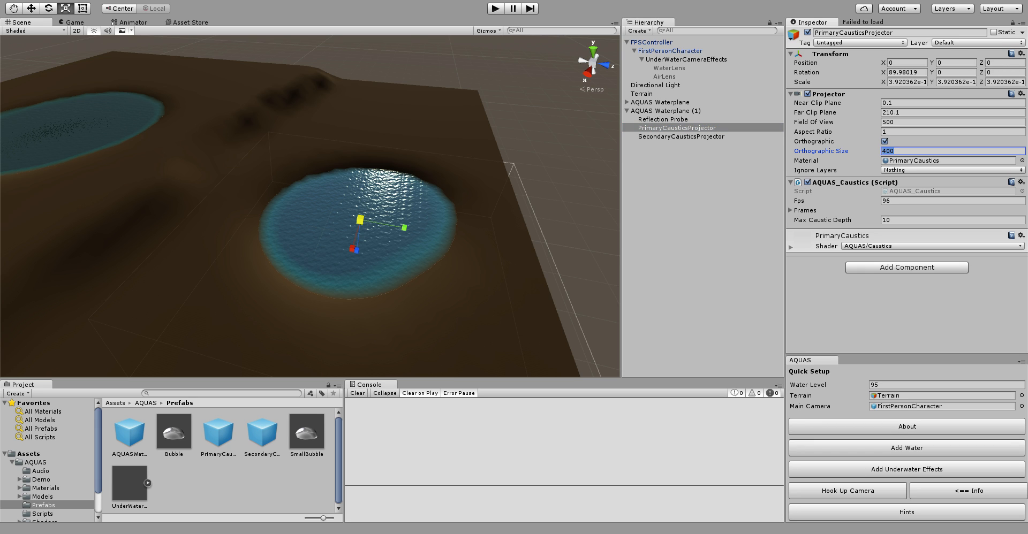
pyautogui.write('300')
pyautogui.click(681, 137)
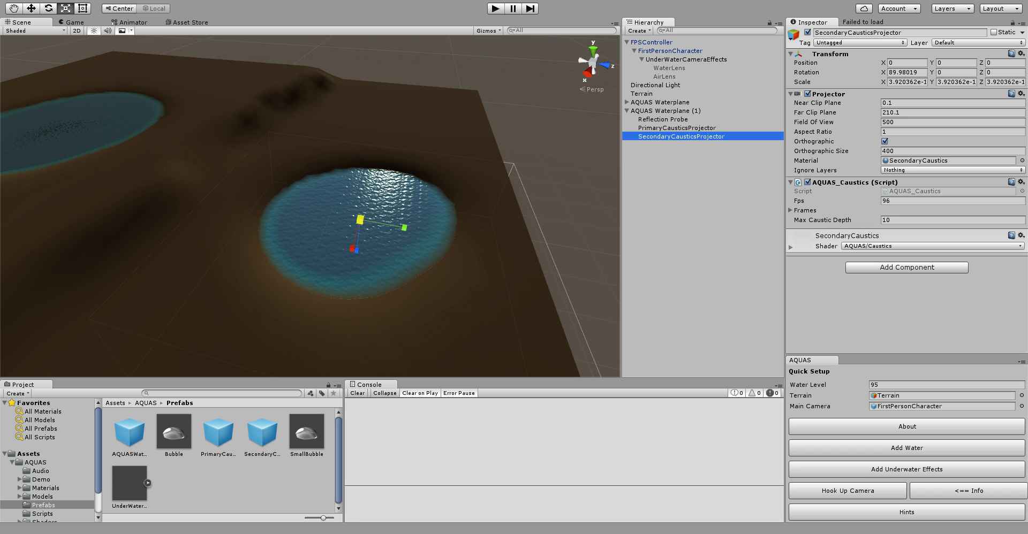
pyautogui.click(893, 151)
pyautogui.write('300')
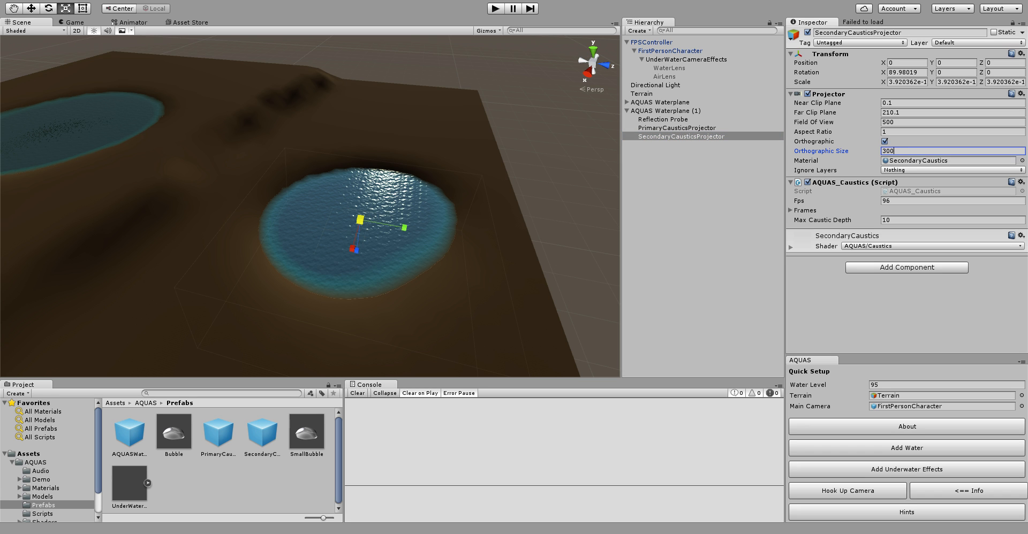
# Examine both lakes side by side on the terrain from several angles
pyautogui.keyDown('alt'); pyautogui.moveTo(310, 206); pyautogui.dragTo(370, 201); pyautogui.keyUp('alt')
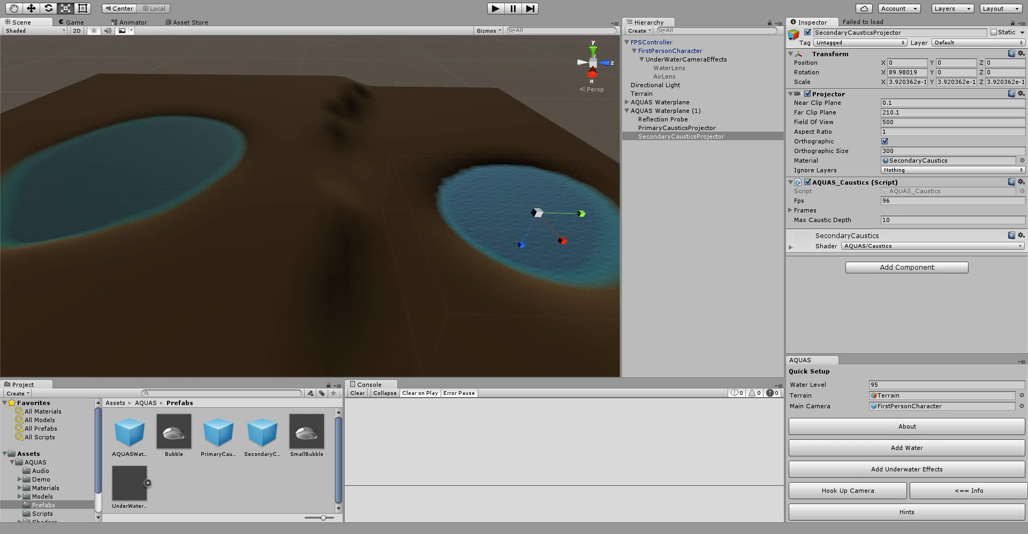
pyautogui.moveTo(309, 206); pyautogui.dragTo(364, 206, button='right')
pyautogui.press('w')
pyautogui.press('s')
pyautogui.moveTo(482, 241); pyautogui.dragTo(99, 190, button='middle')
pyautogui.scroll(-10, 310, 206)
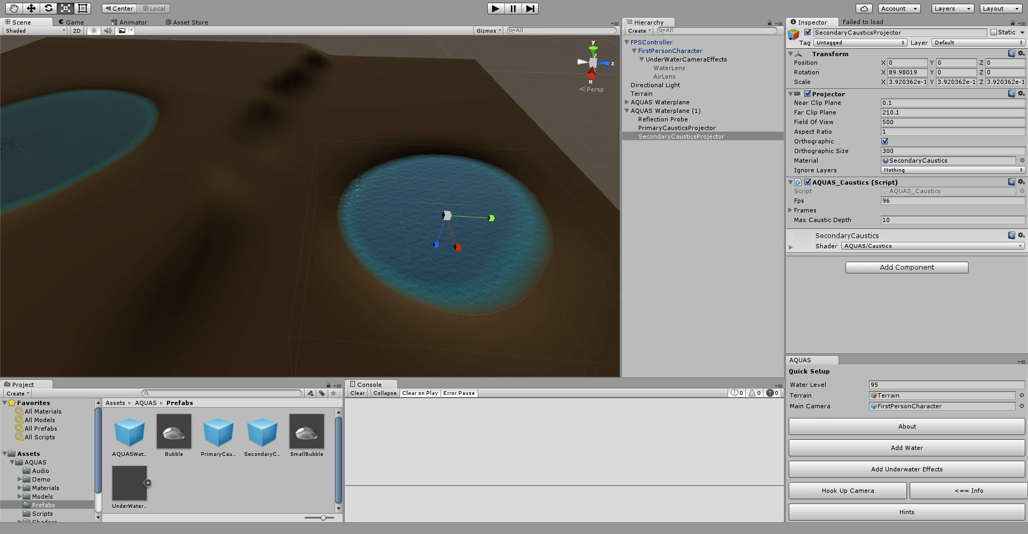
pyautogui.moveTo(310, 206); pyautogui.dragTo(426, 195, button='middle')
pyautogui.scroll(-3, 310, 206)
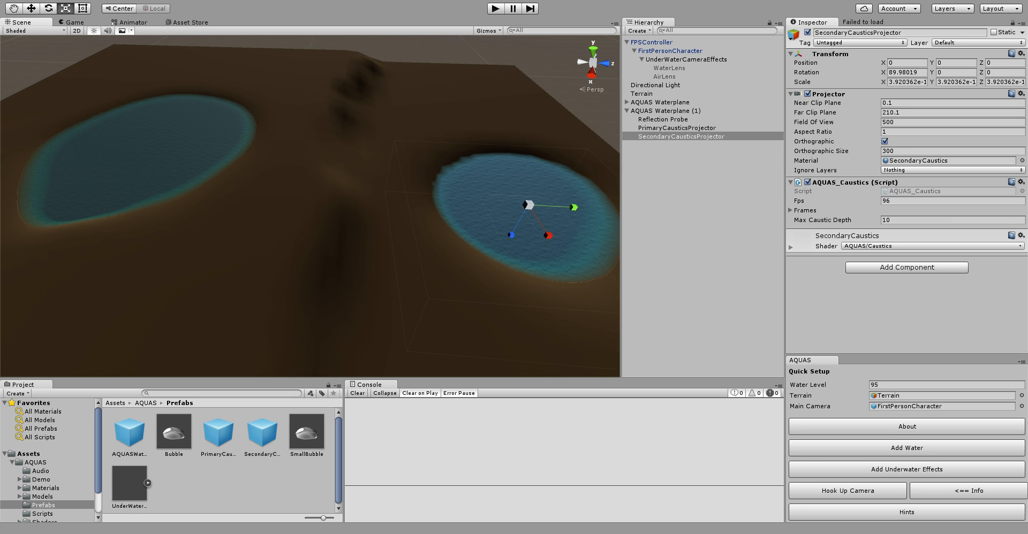
# Compare the Projector settings and assigned materials of the primary and secondary caustics projectors under both waterplanes
pyautogui.click(627, 103)
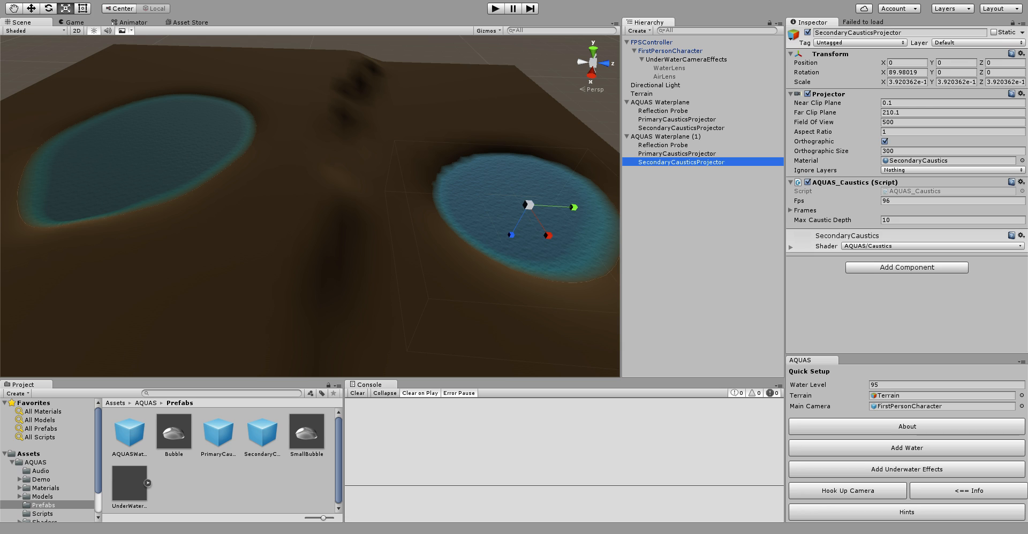
pyautogui.click(677, 119)
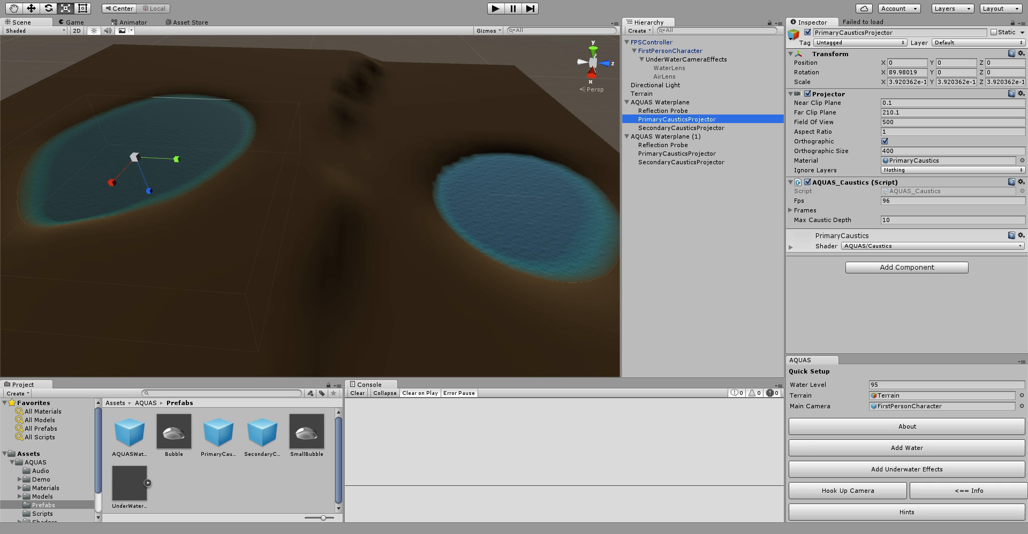
pyautogui.click(677, 154)
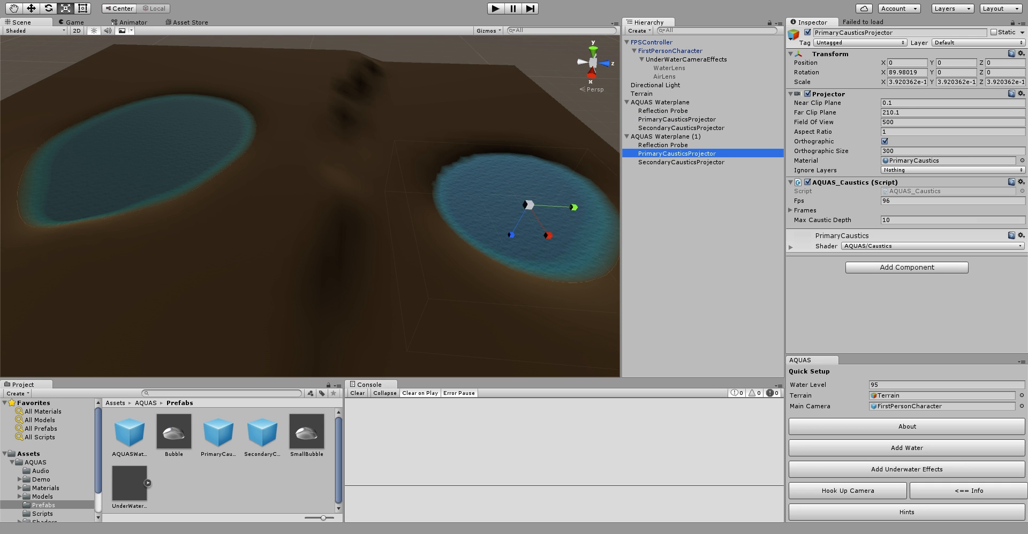
pyautogui.click(681, 128)
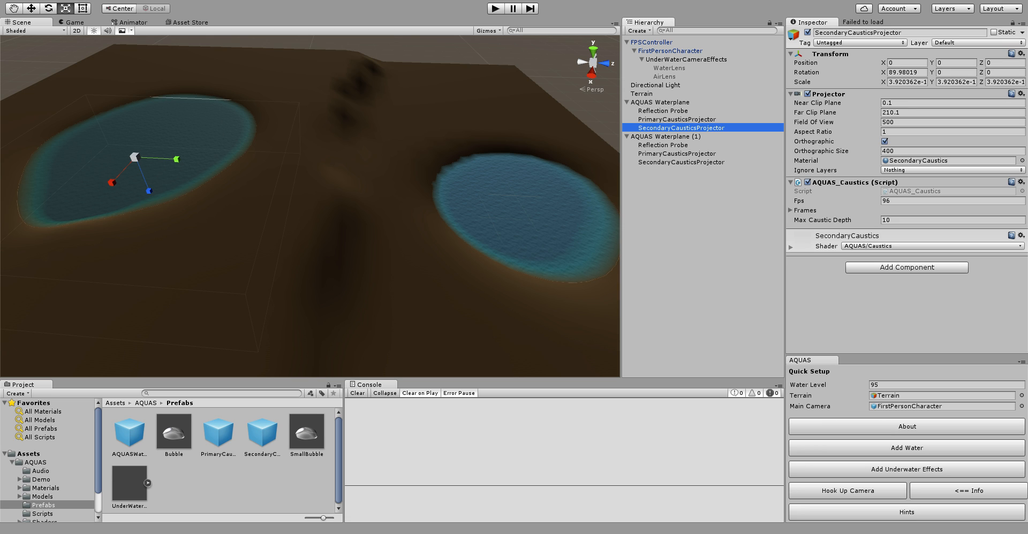
pyautogui.click(680, 162)
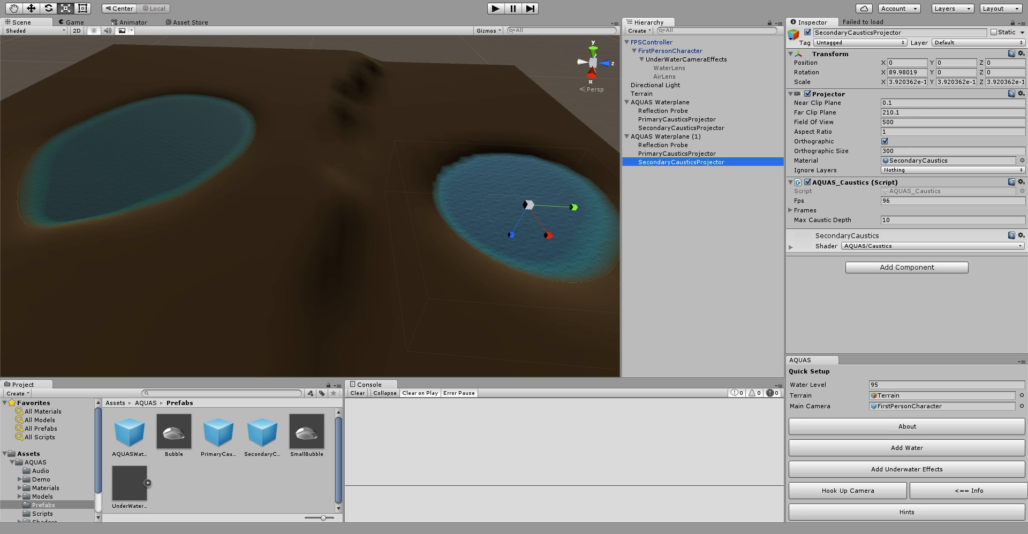
pyautogui.click(677, 154)
pyautogui.click(680, 163)
pyautogui.click(676, 154)
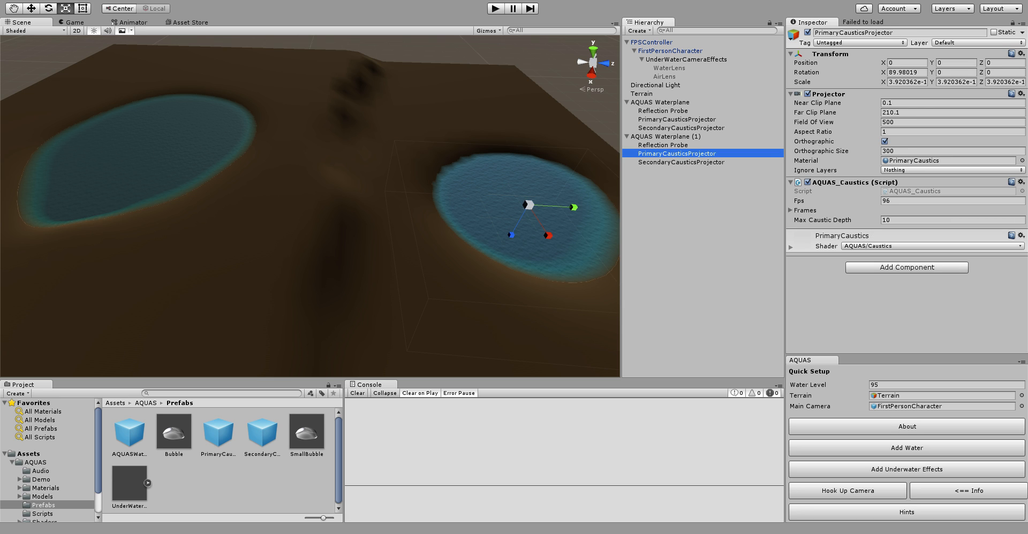
pyautogui.click(681, 162)
pyautogui.click(676, 154)
pyautogui.click(681, 162)
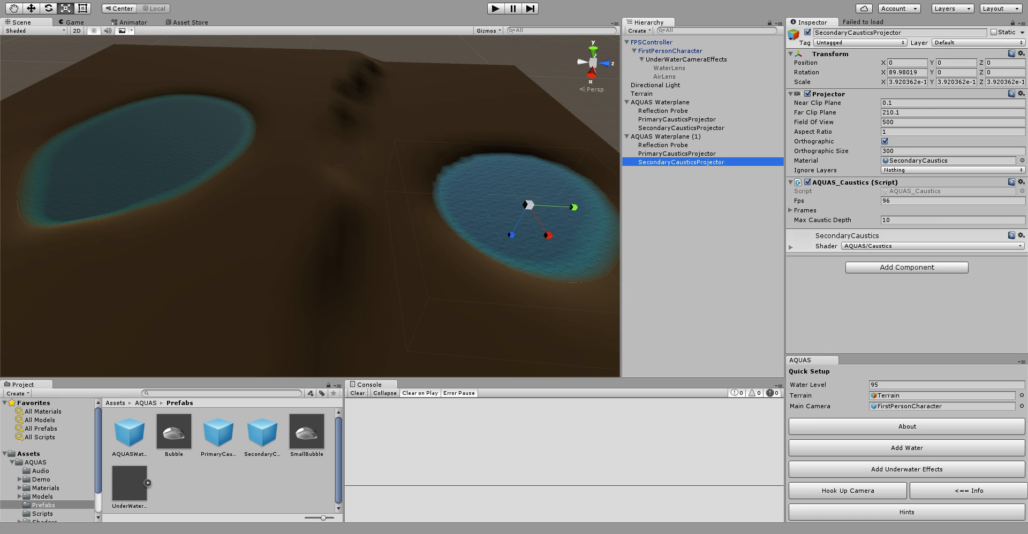
# Duplicate the PrimaryCaustics and SecondaryCaustics materials in the AQUAS Materials Caustics folder and check the originals against the copies
pyautogui.click(45, 488)
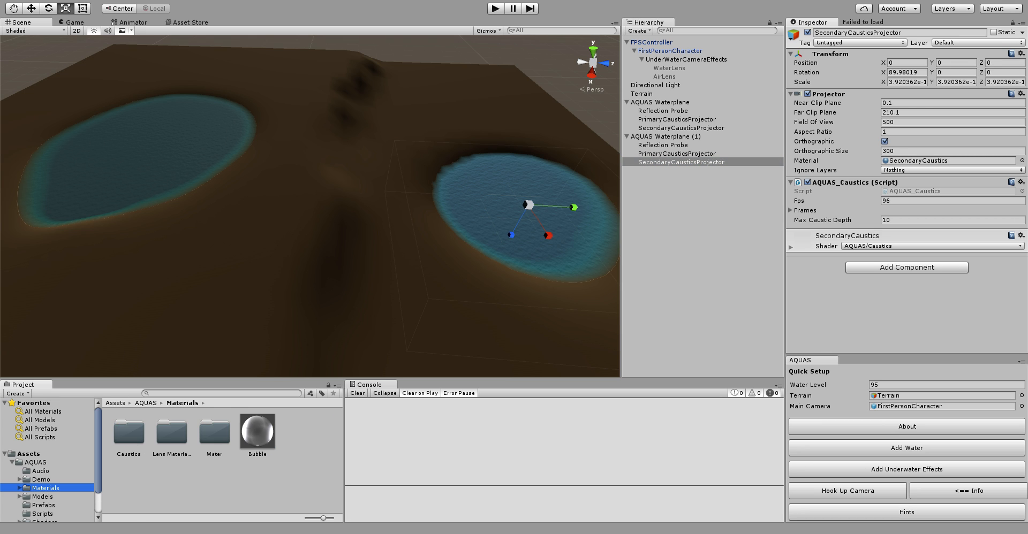
pyautogui.doubleClick(129, 436)
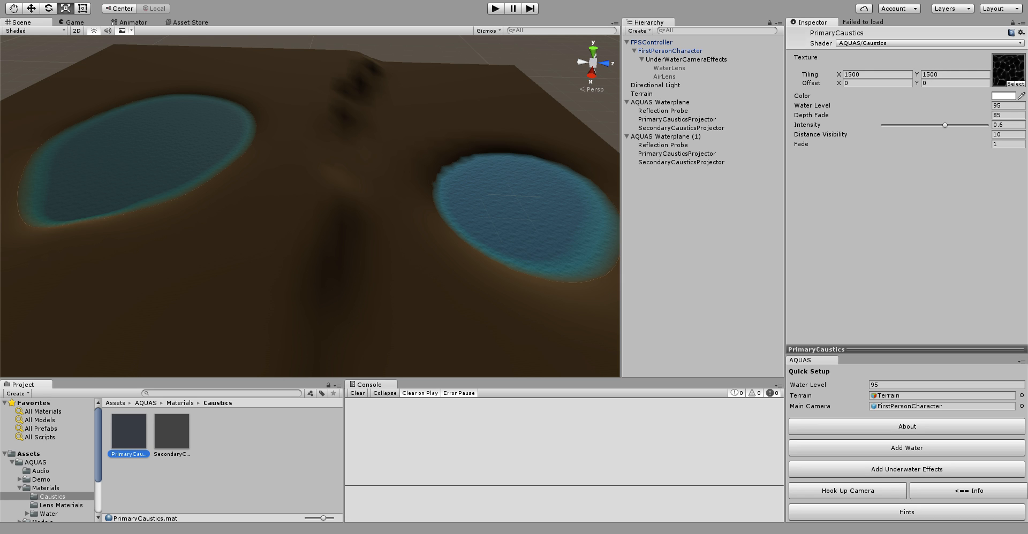
pyautogui.keyDown('ctrl'); pyautogui.click(171, 431); pyautogui.keyUp('ctrl')
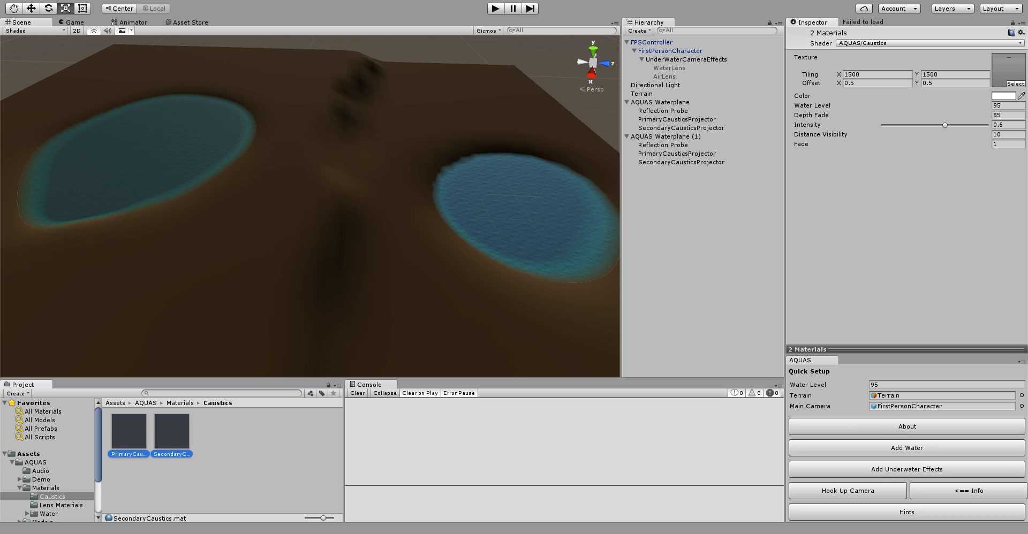
pyautogui.hotkey('ctrl', 'd')
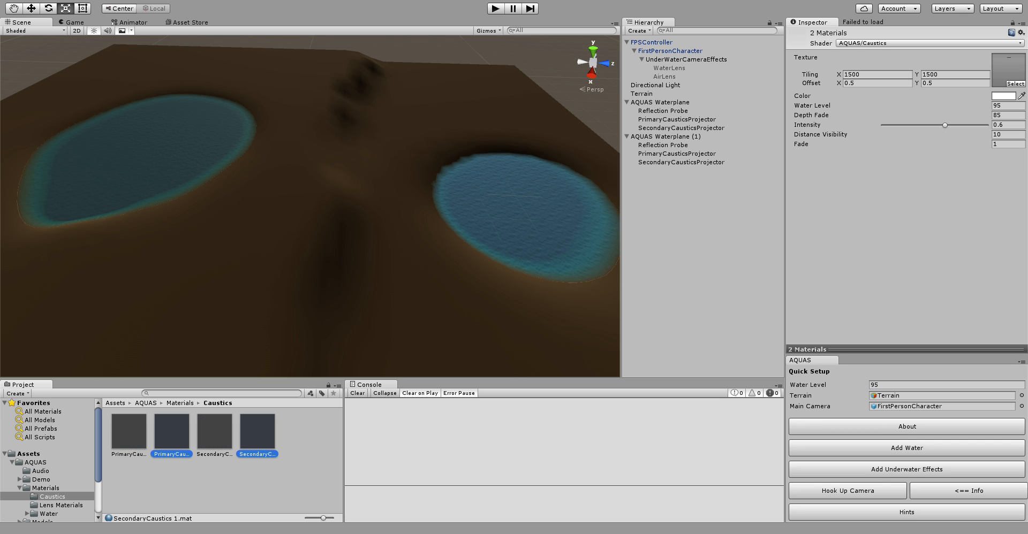
pyautogui.click(129, 431)
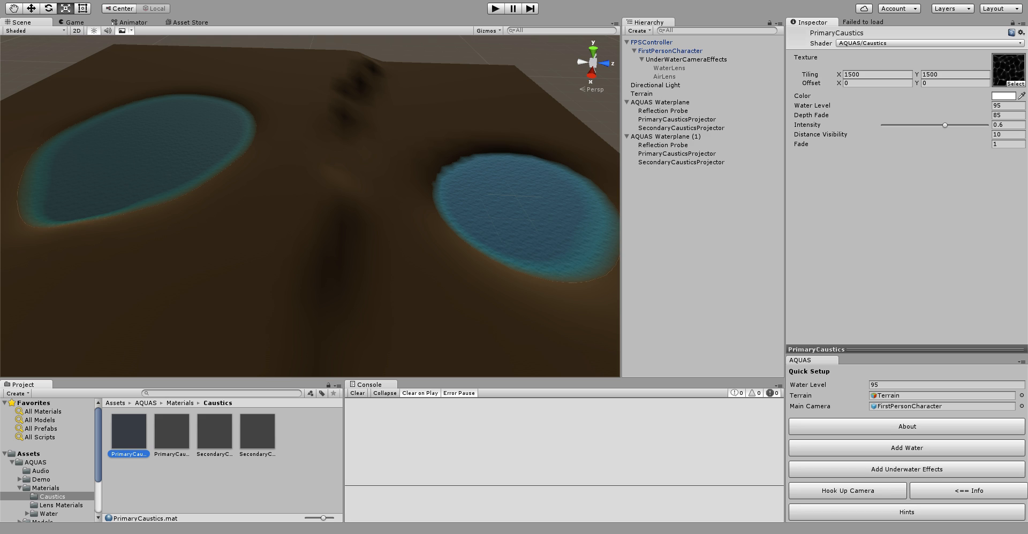
pyautogui.click(171, 431)
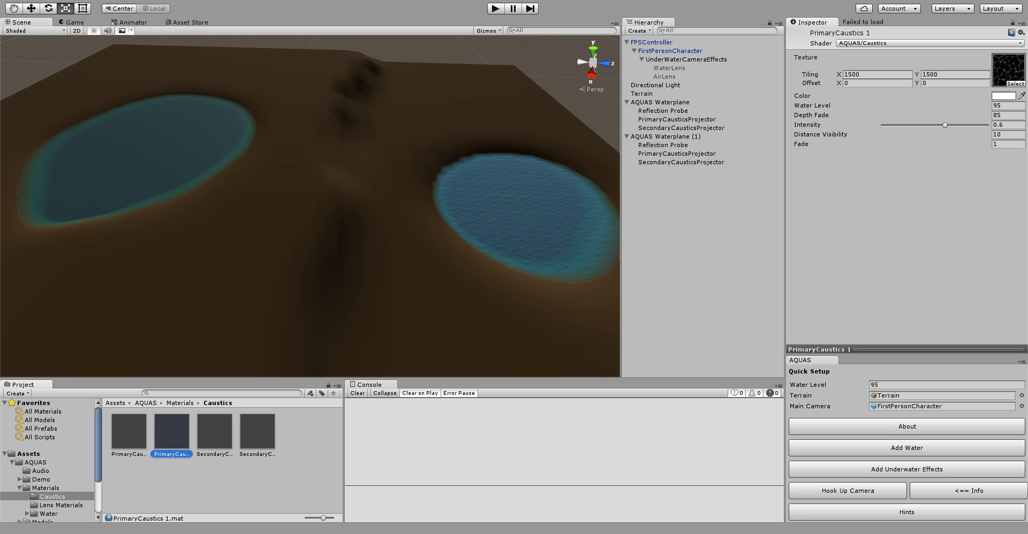
pyautogui.click(214, 430)
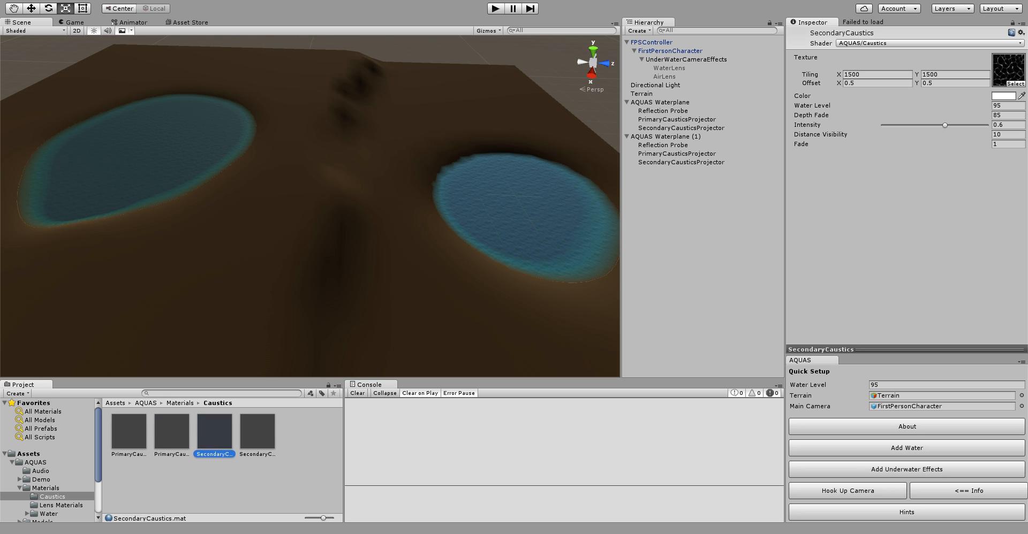
pyautogui.click(257, 431)
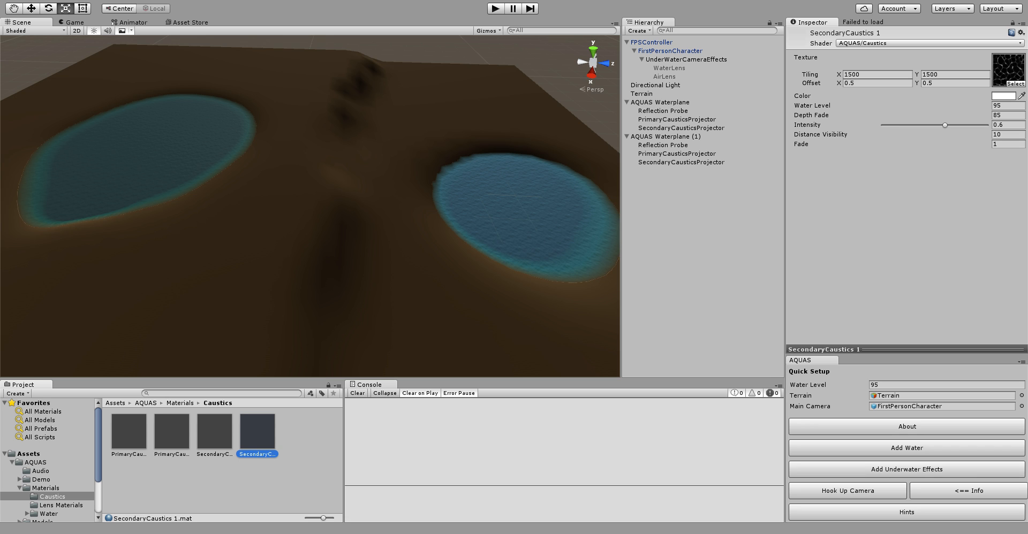
# Assign PrimaryCaustics 1 and SecondaryCaustics 1 to the matching projectors of AQUAS Waterplane (1), and collapse both waterplane hierarchies
pyautogui.click(677, 153)
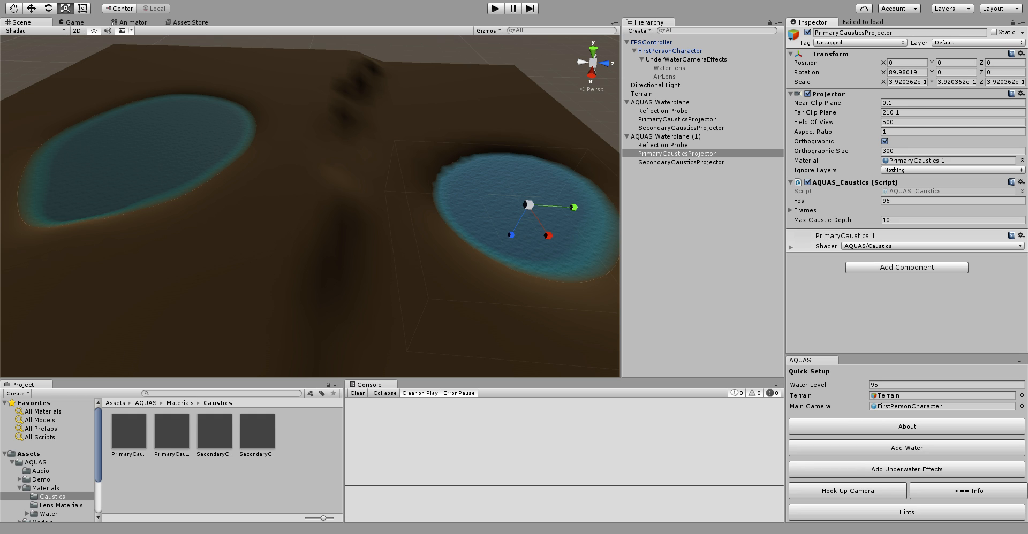
pyautogui.click(681, 163)
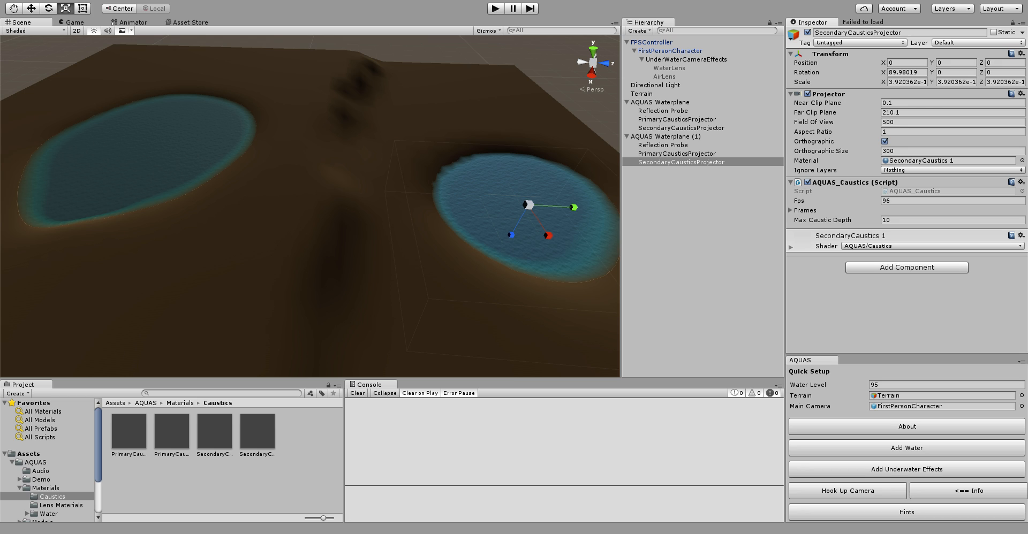
pyautogui.click(626, 137)
pyautogui.click(627, 103)
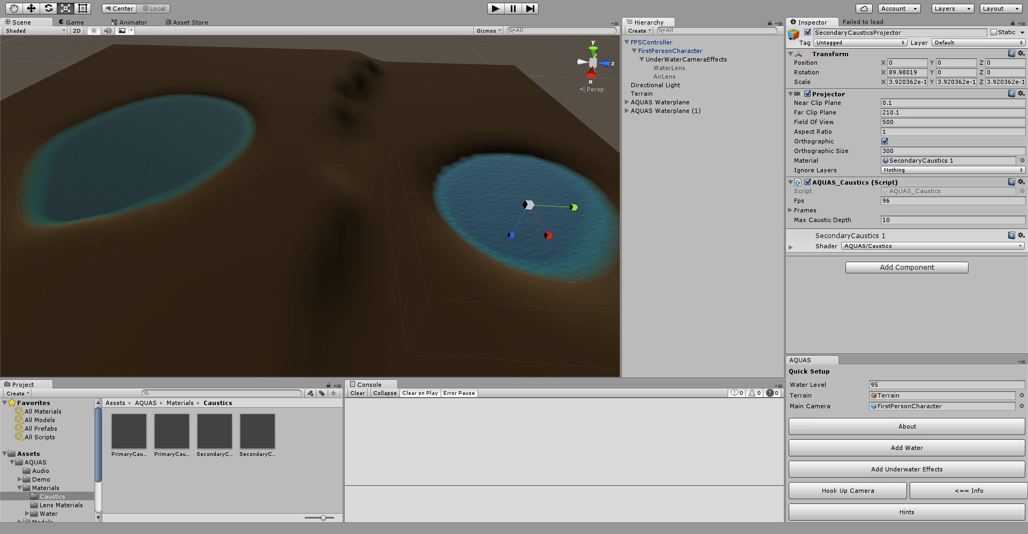
# Set the Water Planes array size of UnderWaterCameraEffects to 2 and assign AQUAS Waterplane (1) as Element 1
pyautogui.click(686, 59)
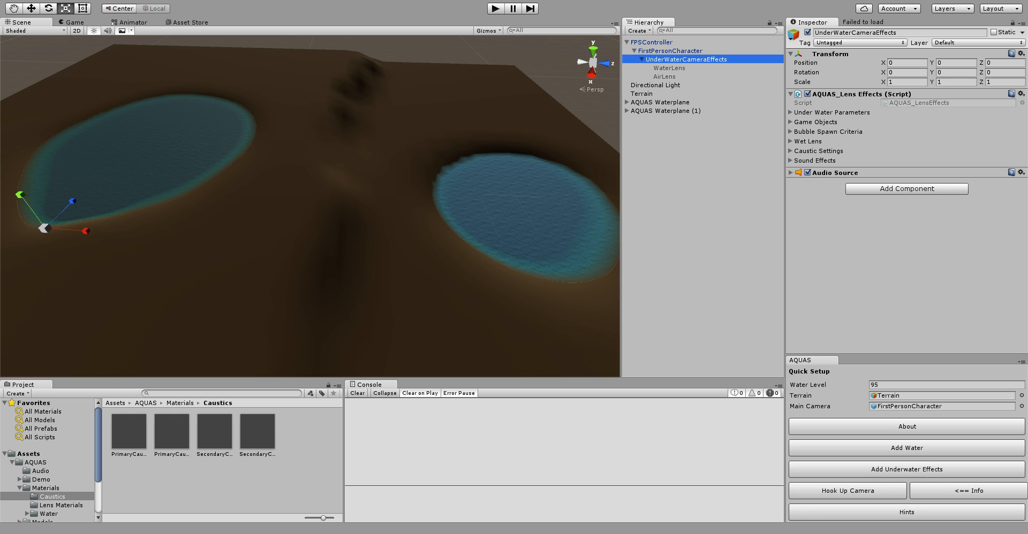
pyautogui.click(815, 122)
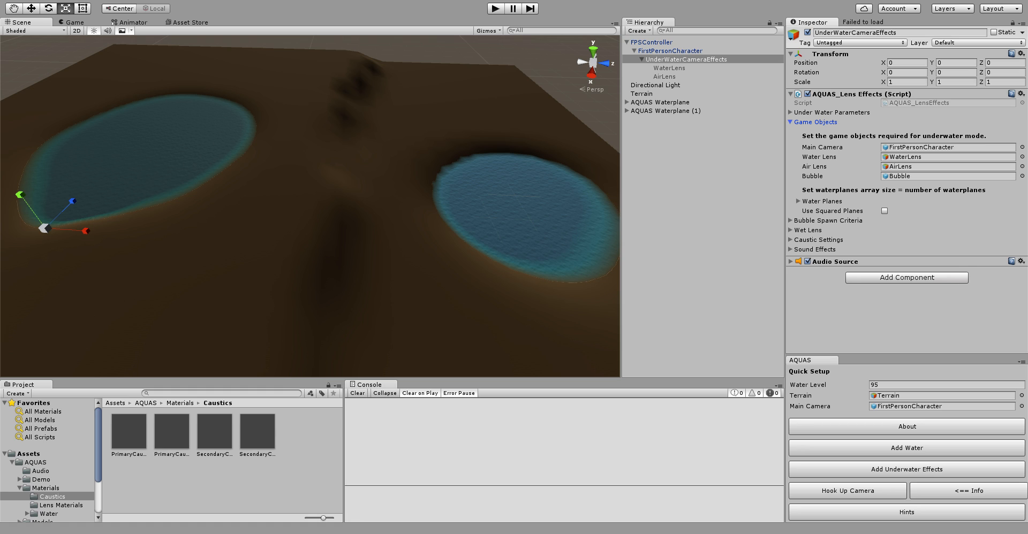
pyautogui.click(821, 201)
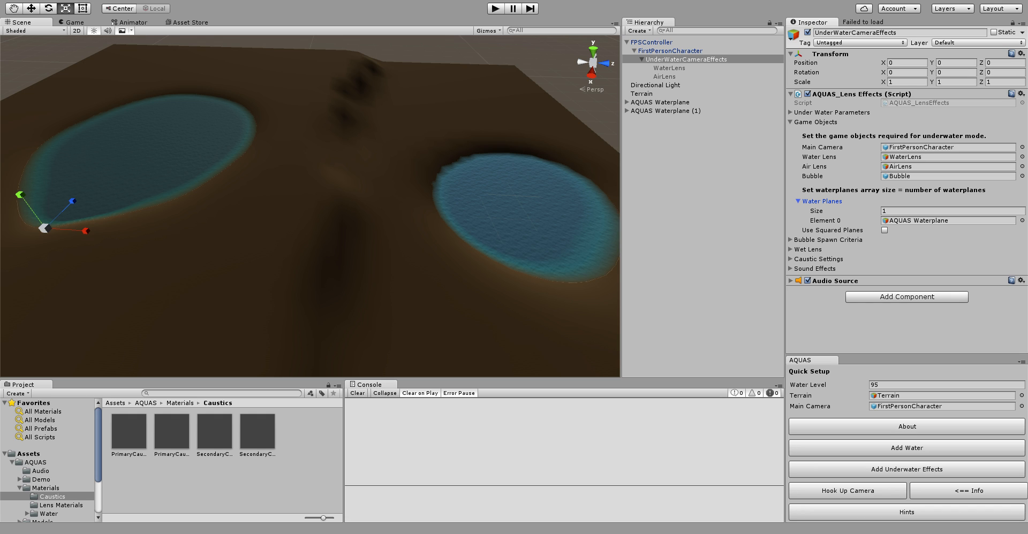
pyautogui.click(899, 211)
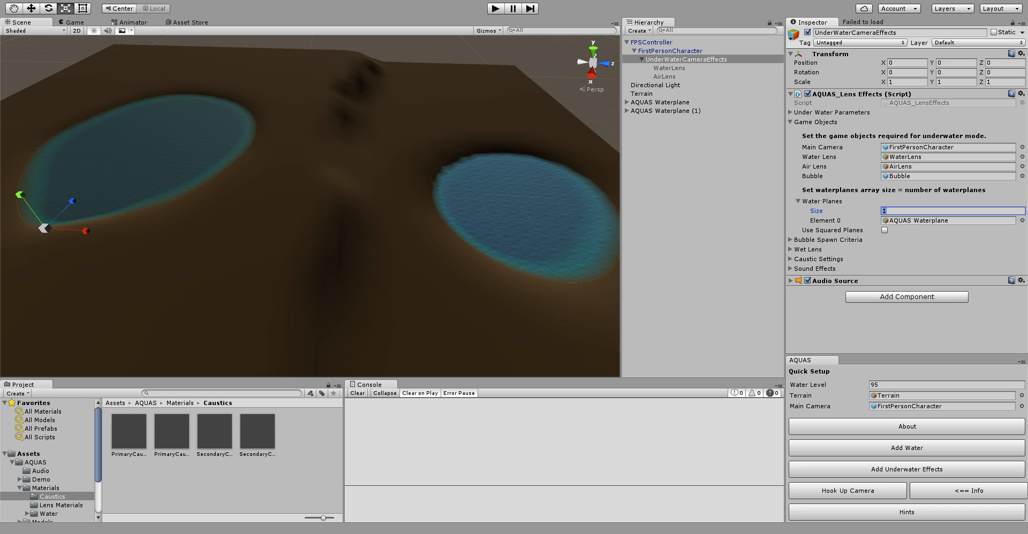
pyautogui.write('2')
pyautogui.press('Return')
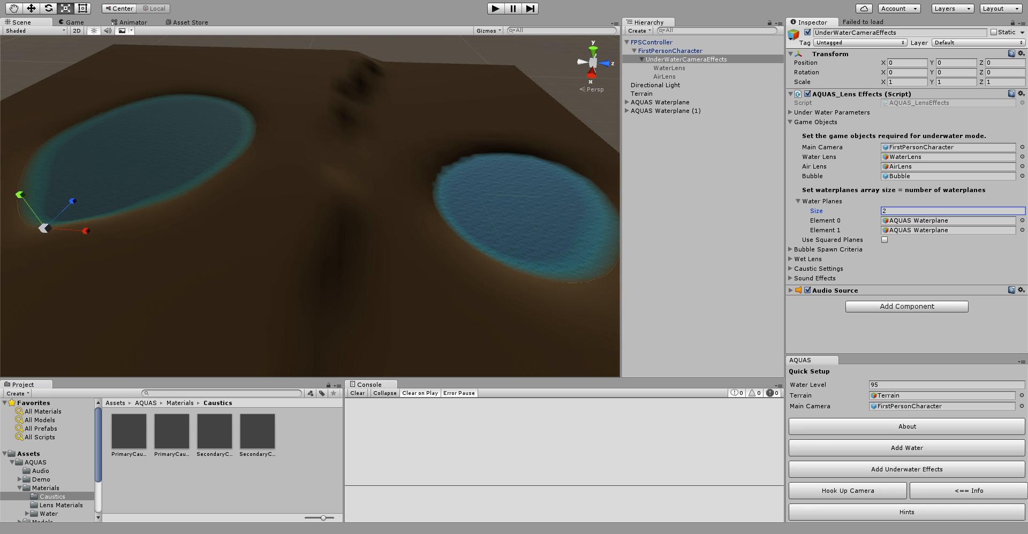
pyautogui.moveTo(665, 110); pyautogui.dragTo(942, 231)
# Play-test the scene by walking into and out of both lakes to check the underwater effects, and stop the game
pyautogui.hotkey('ctrl', 'p')
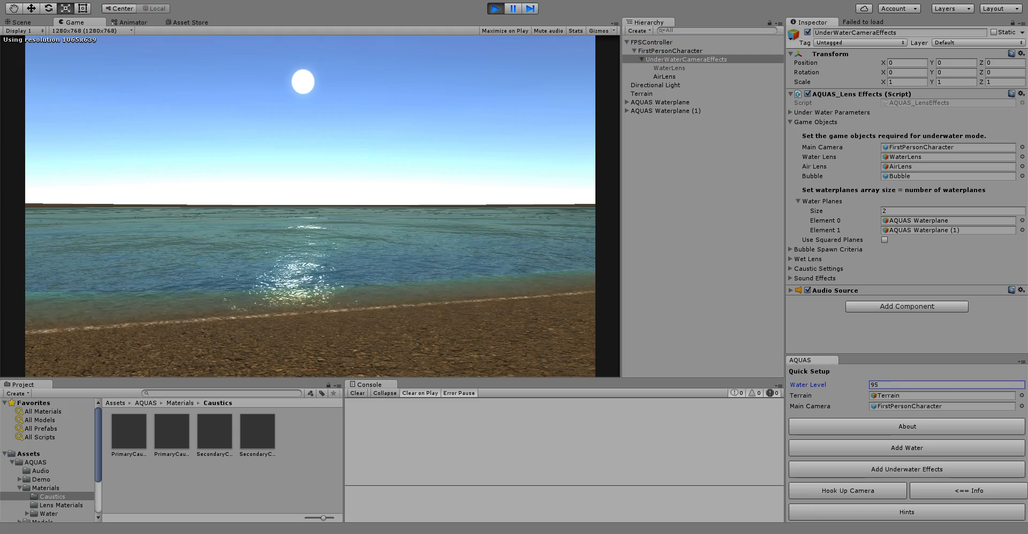
pyautogui.press('w')
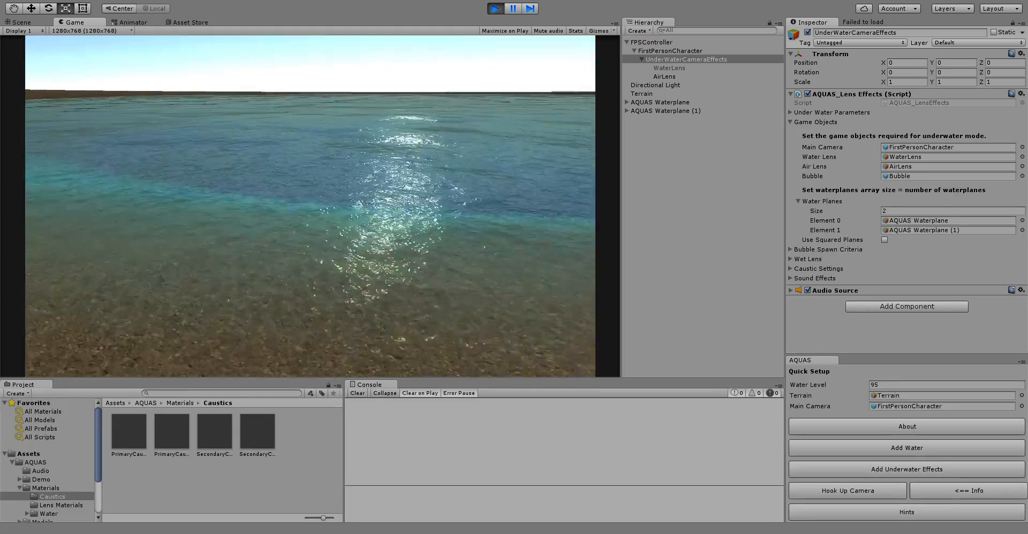
pyautogui.press('w')
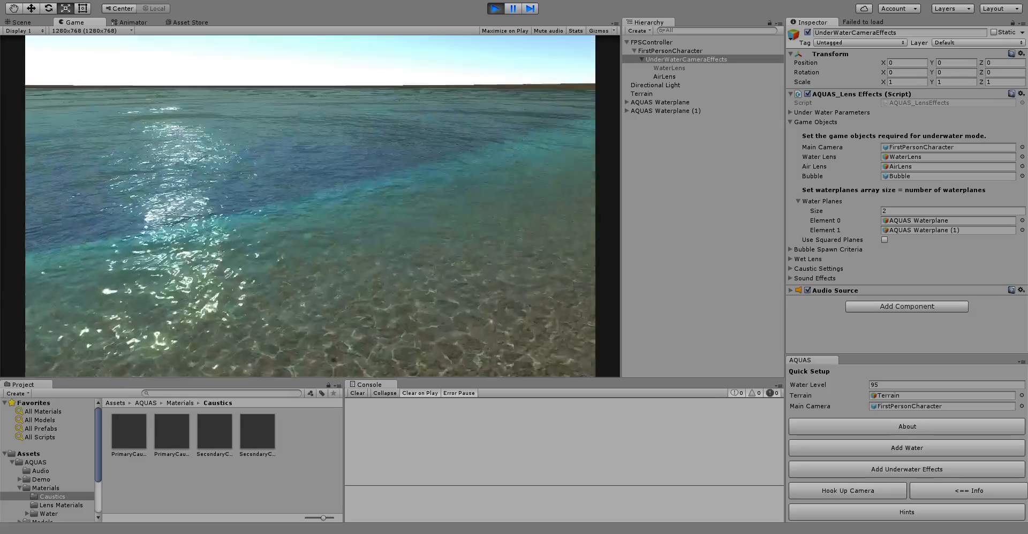
pyautogui.press('w')
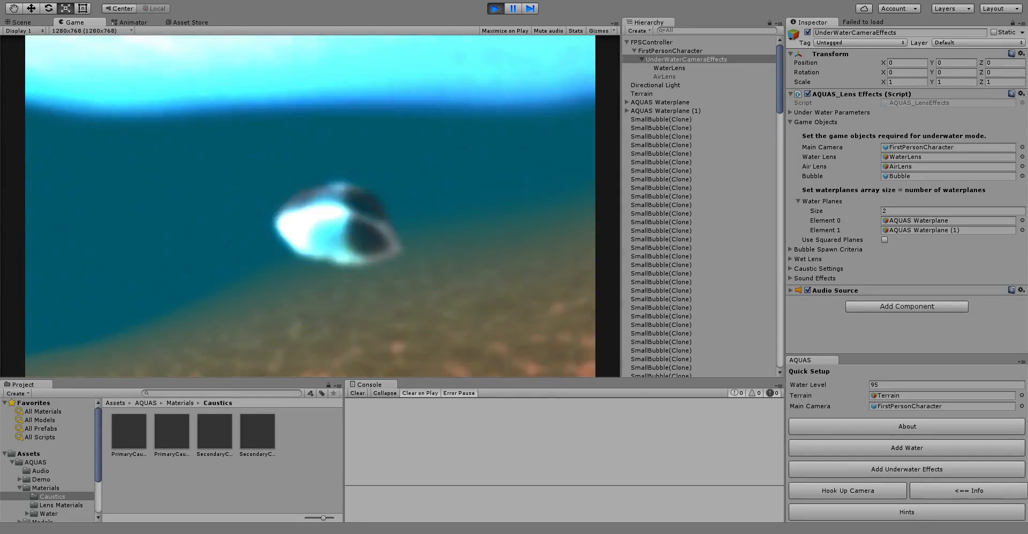
pyautogui.press('w')
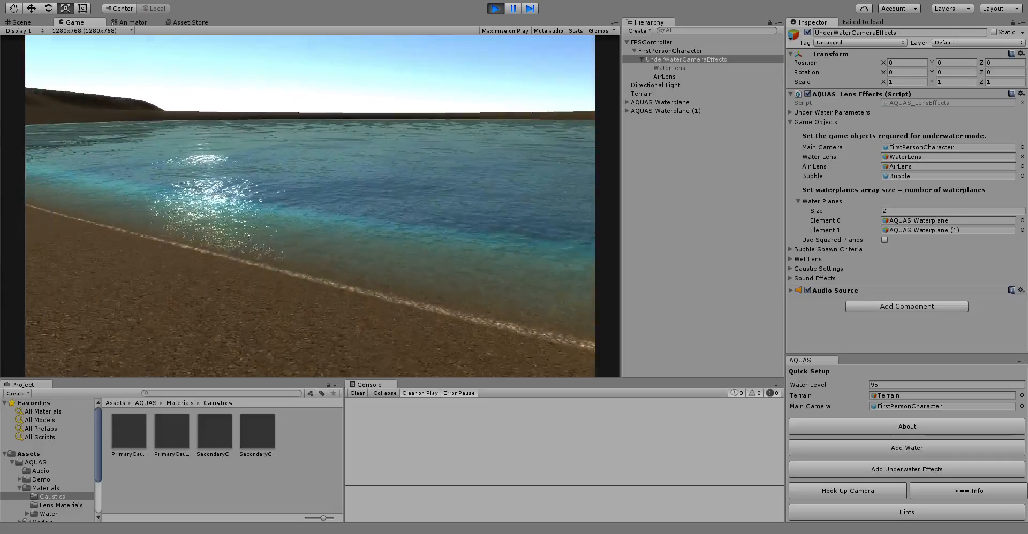
pyautogui.press('w')
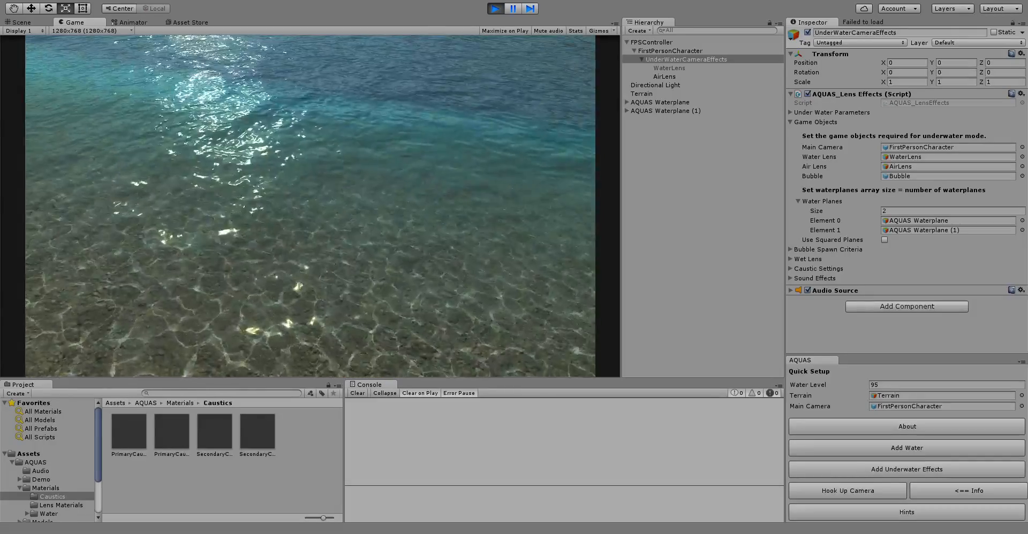
pyautogui.press('w')
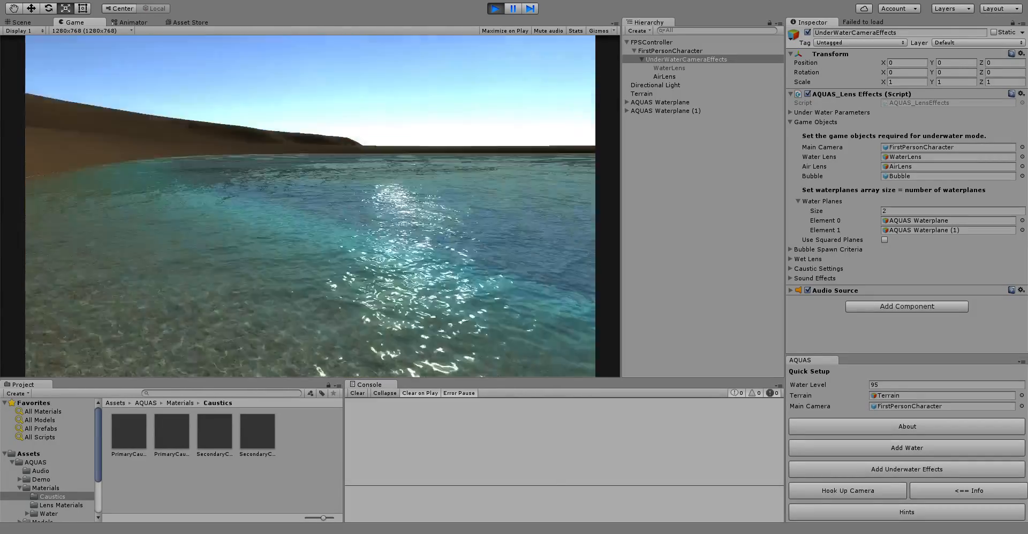
pyautogui.press('w')
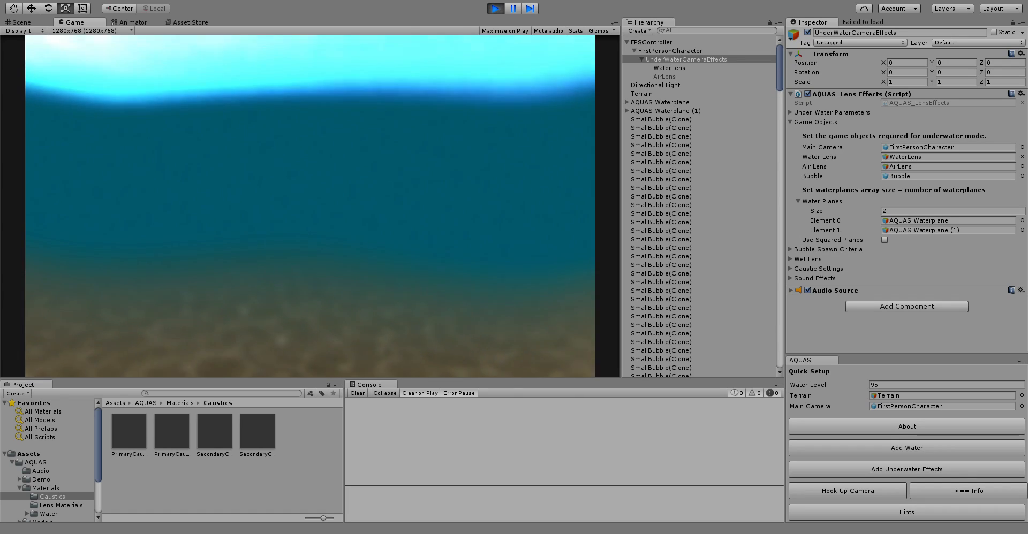
pyautogui.press('w')
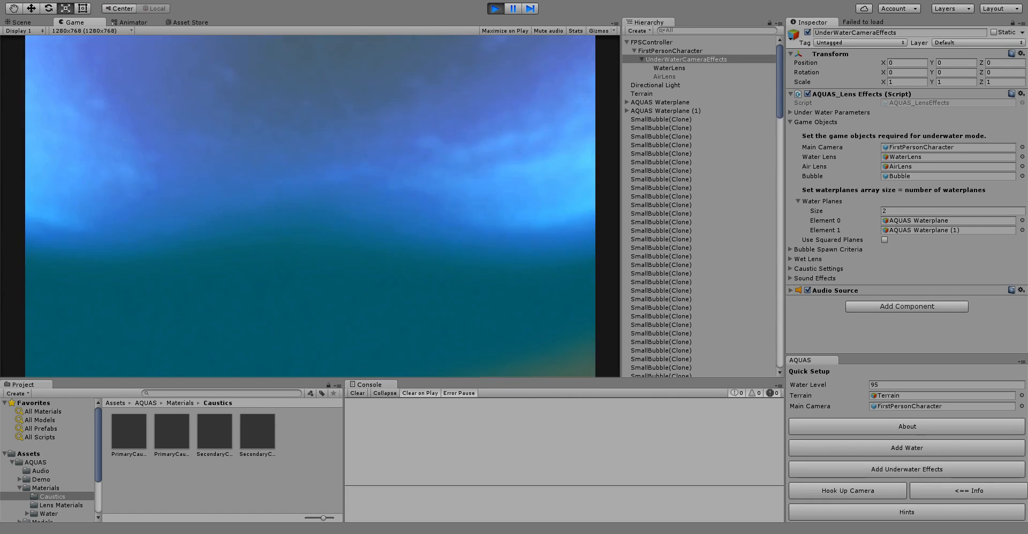
pyautogui.press('w')
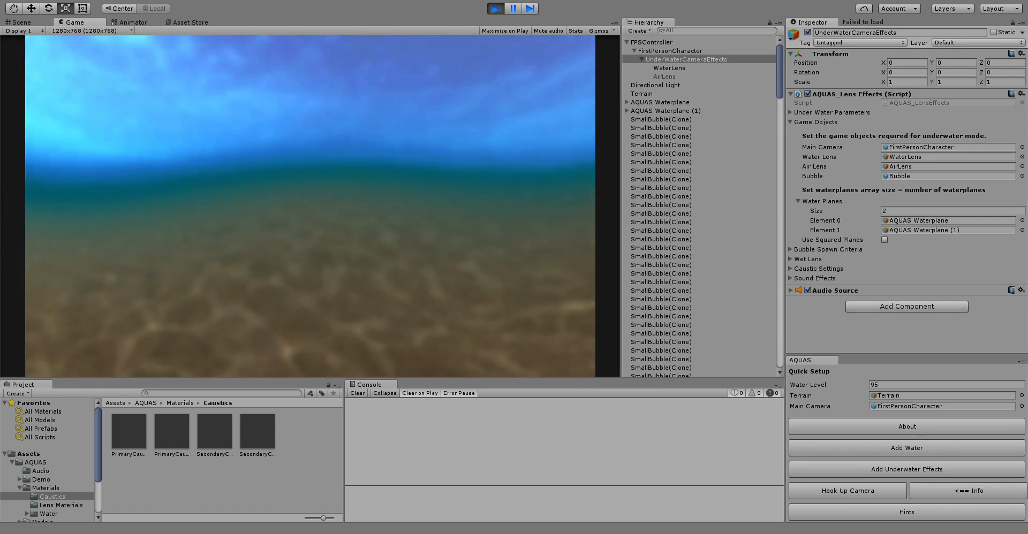
pyautogui.press('w')
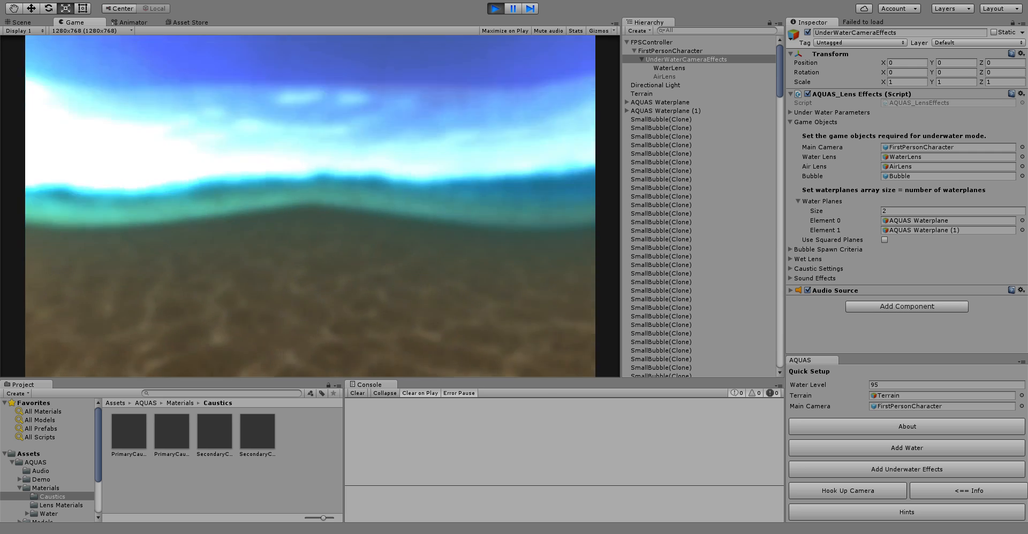
pyautogui.press('w')
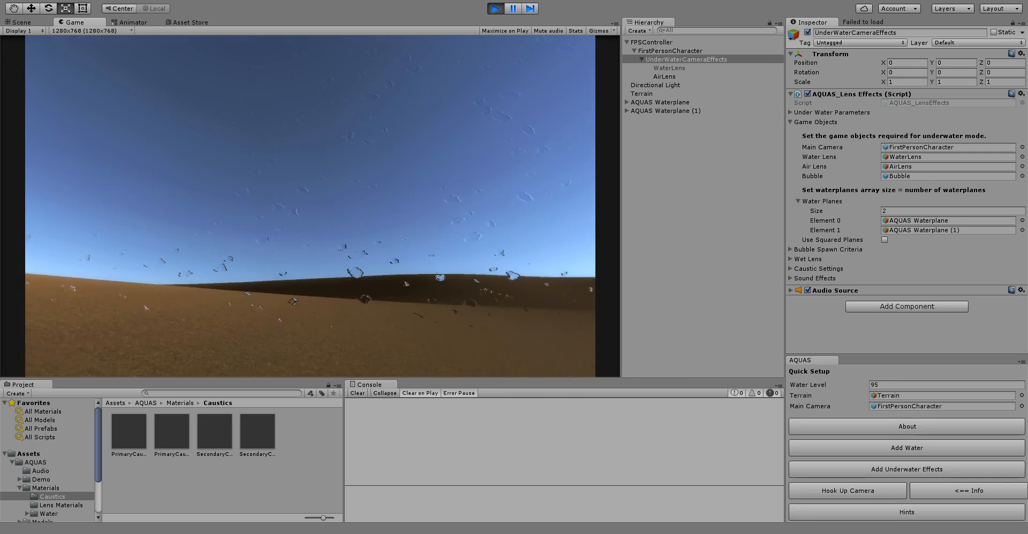
pyautogui.hotkey('ctrl', 'p')
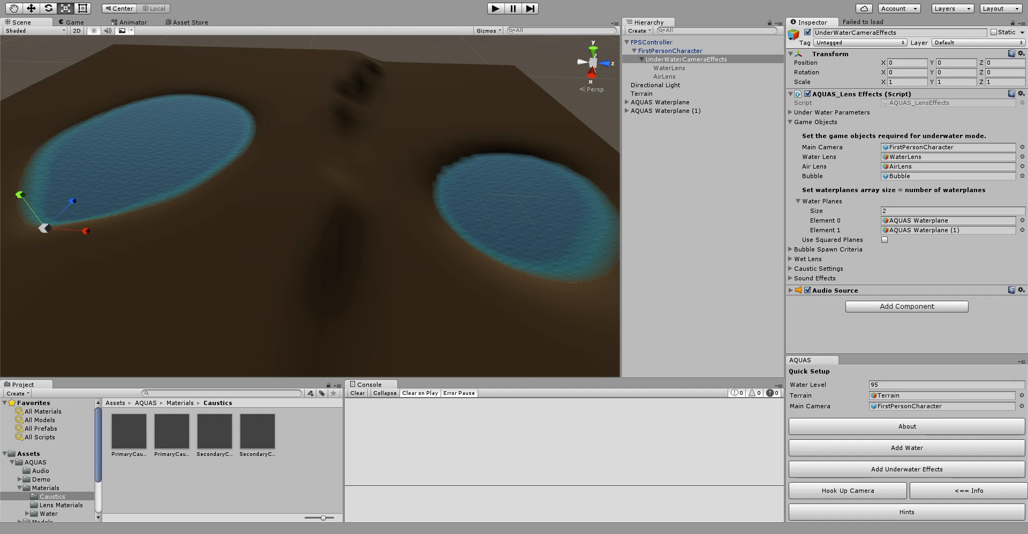
# Examine the water surfaces of both lakes in the scene, ending close to the first lake's shoreline
pyautogui.keyDown('alt'); pyautogui.moveTo(375, 225); pyautogui.dragTo(257, 145); pyautogui.keyUp('alt')
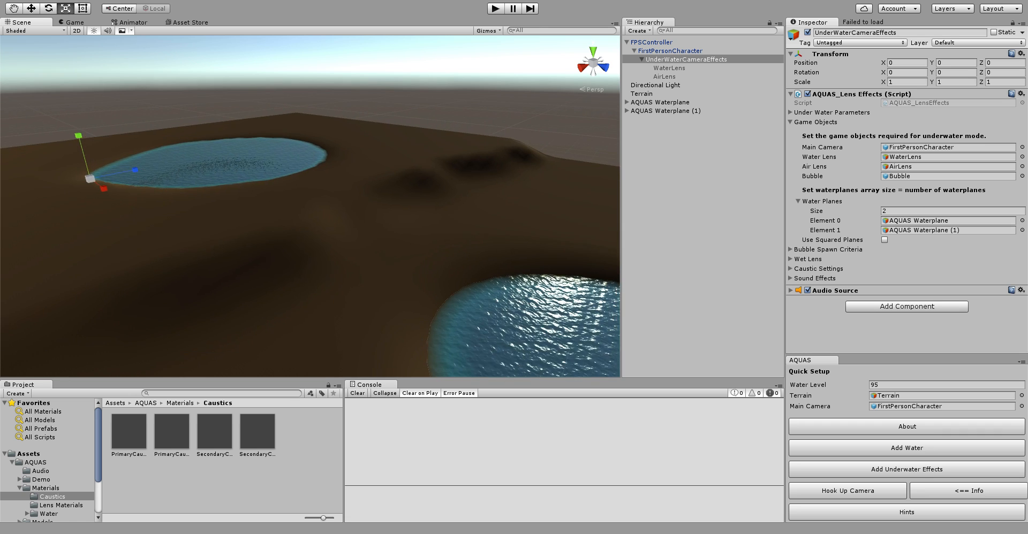
pyautogui.moveTo(257, 145); pyautogui.dragTo(337, 158, button='right')
pyautogui.moveTo(321, 160); pyautogui.dragTo(364, 145, button='middle')
pyautogui.moveTo(364, 144); pyautogui.dragTo(455, 166, button='right')
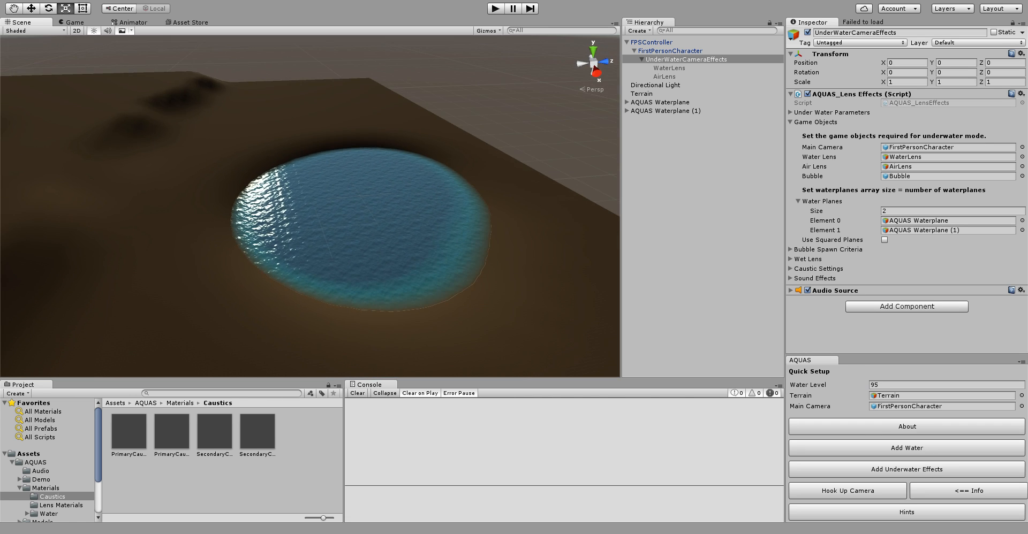
pyautogui.moveTo(257, 204); pyautogui.dragTo(225, 204, button='middle')
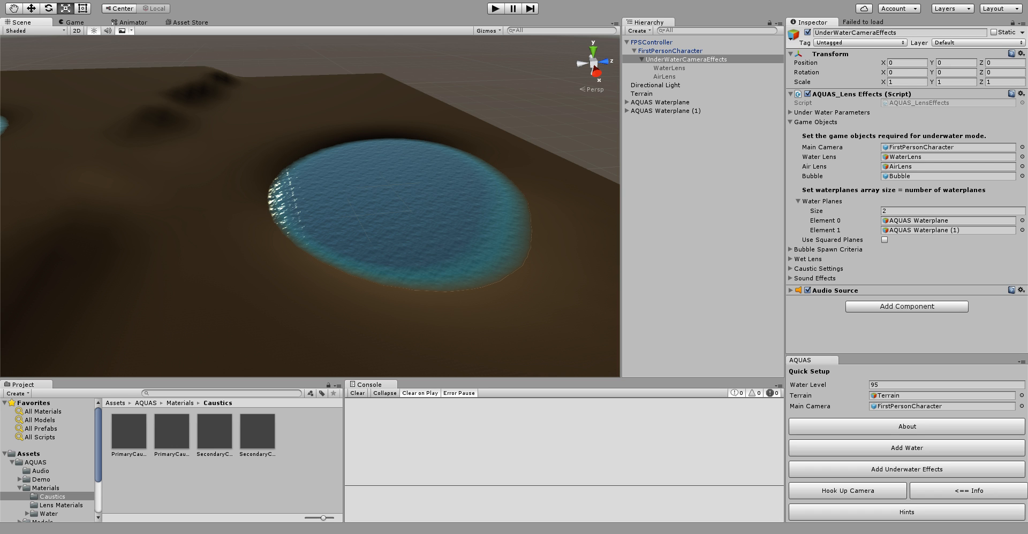
pyautogui.moveTo(225, 204); pyautogui.dragTo(550, 201, button='middle')
pyautogui.moveTo(310, 206); pyautogui.dragTo(241, 193, button='right')
pyautogui.scroll(3, 310, 206)
pyautogui.scroll(-3, 310, 206)
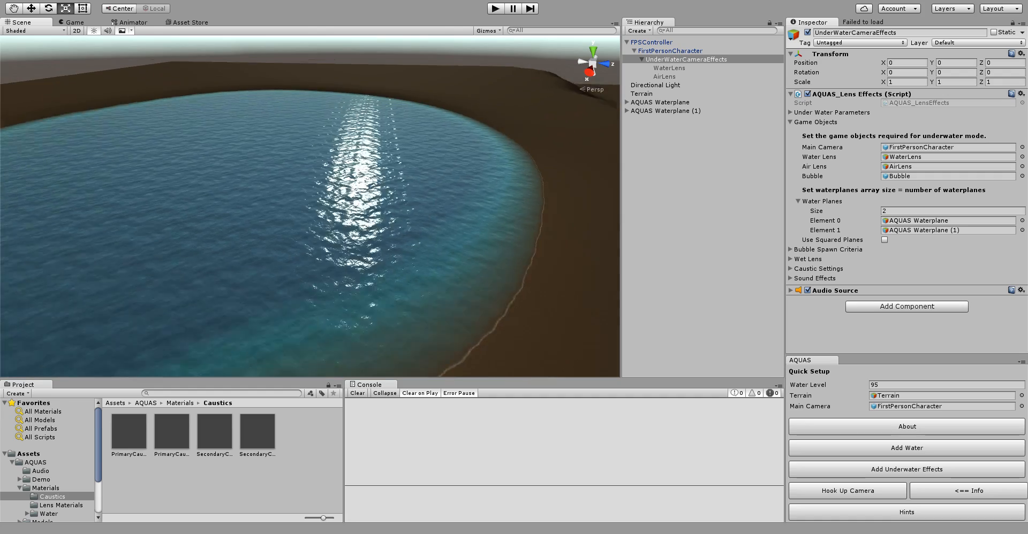
pyautogui.moveTo(310, 206); pyautogui.dragTo(375, 149, button='middle')
pyautogui.scroll(4, 382, 214)
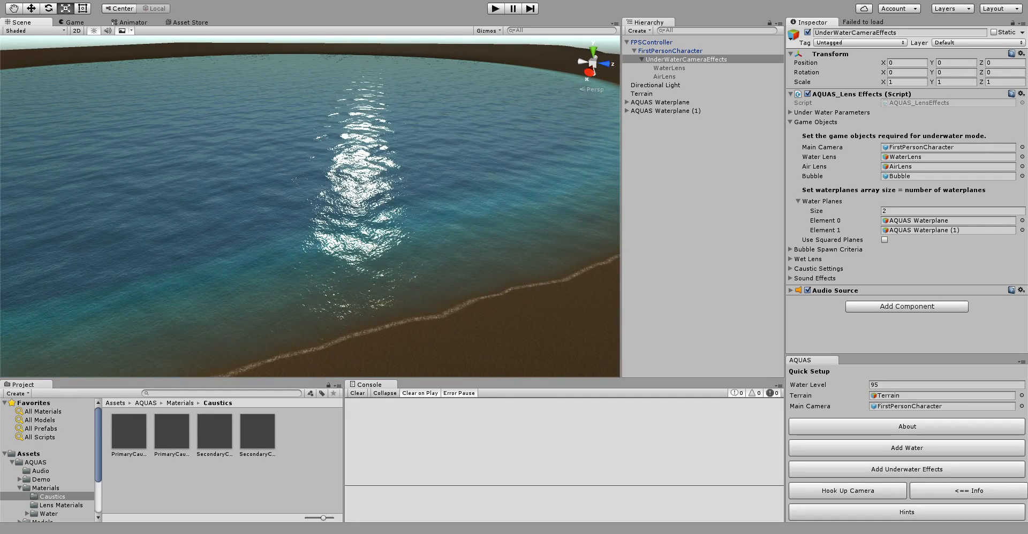
pyautogui.moveTo(342, 214)
pyautogui.mouseDown(button='middle')
pyautogui.moveTo(335, 177)
pyautogui.moveTo(363, 251)
pyautogui.moveTo(354, 155)
pyautogui.moveTo(356, 225)
pyautogui.mouseUp(button='middle')
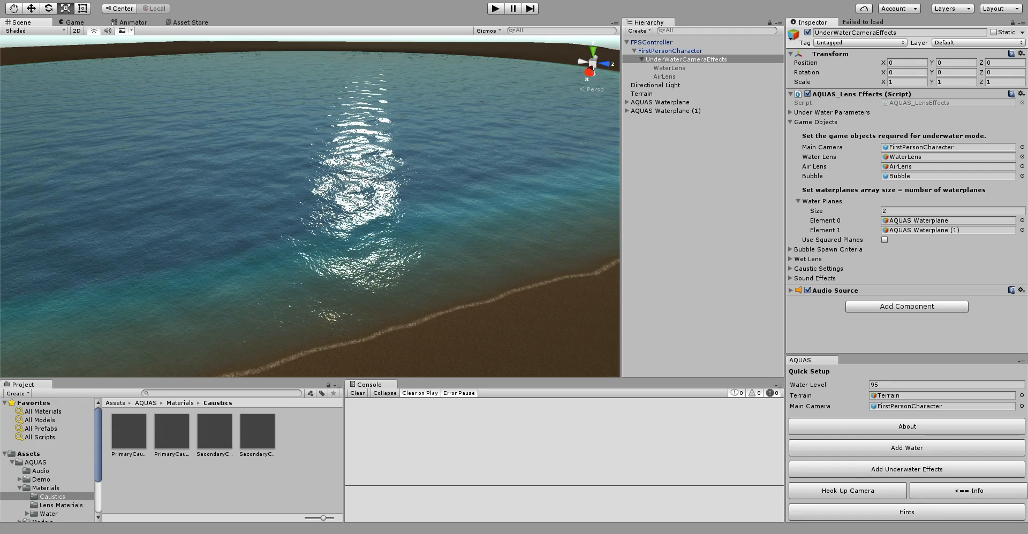
# Apply the 2SidedDoubleTextured material from the AQUAS Materials Water Desktop&Web folder to the first lake's AQUAS Waterplane
pyautogui.click(20, 487)
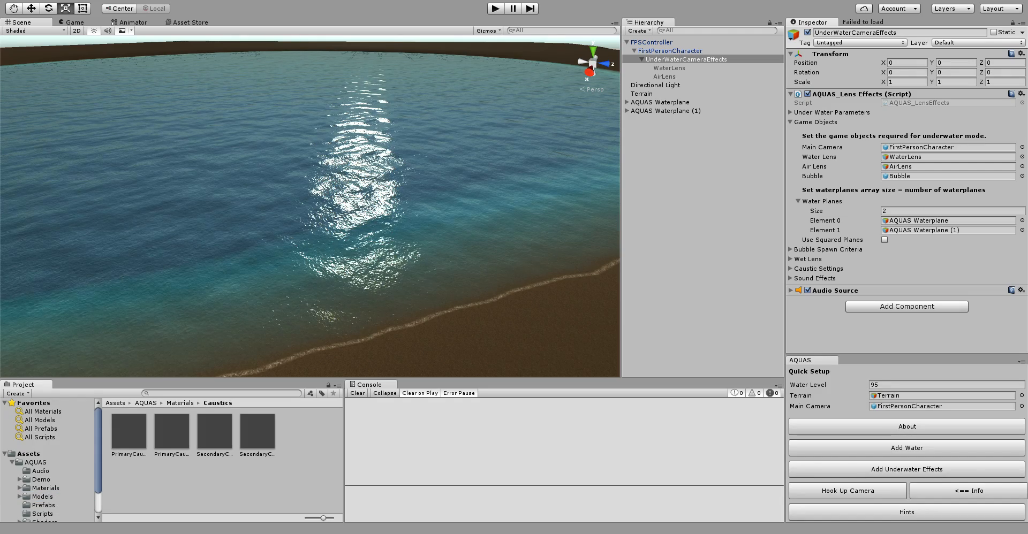
pyautogui.click(44, 488)
pyautogui.doubleClick(214, 431)
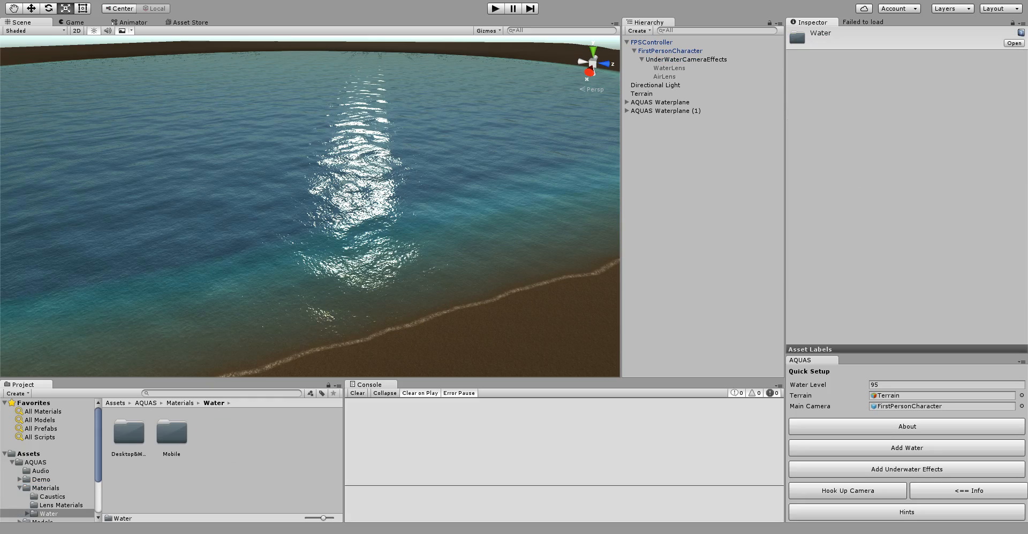
pyautogui.doubleClick(128, 431)
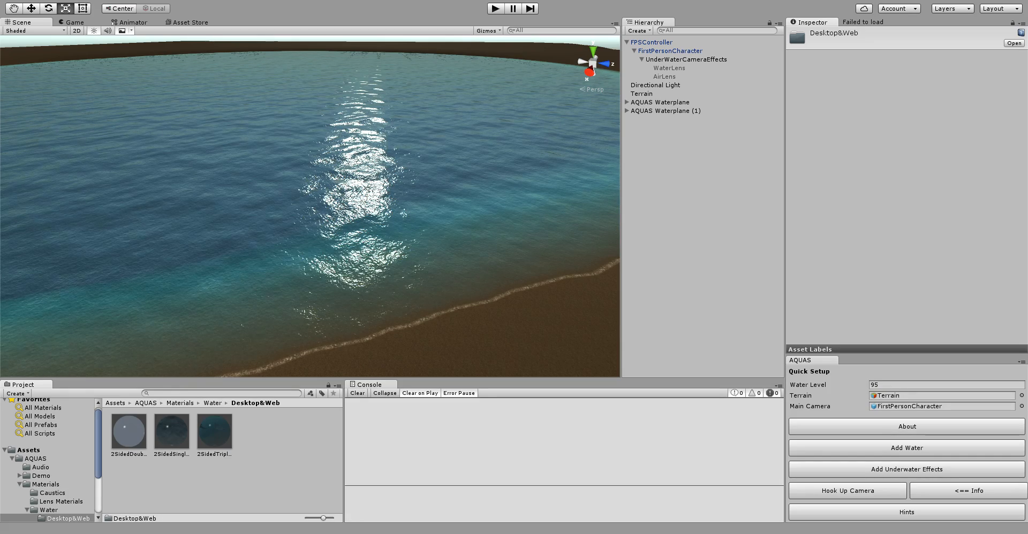
pyautogui.click(128, 432)
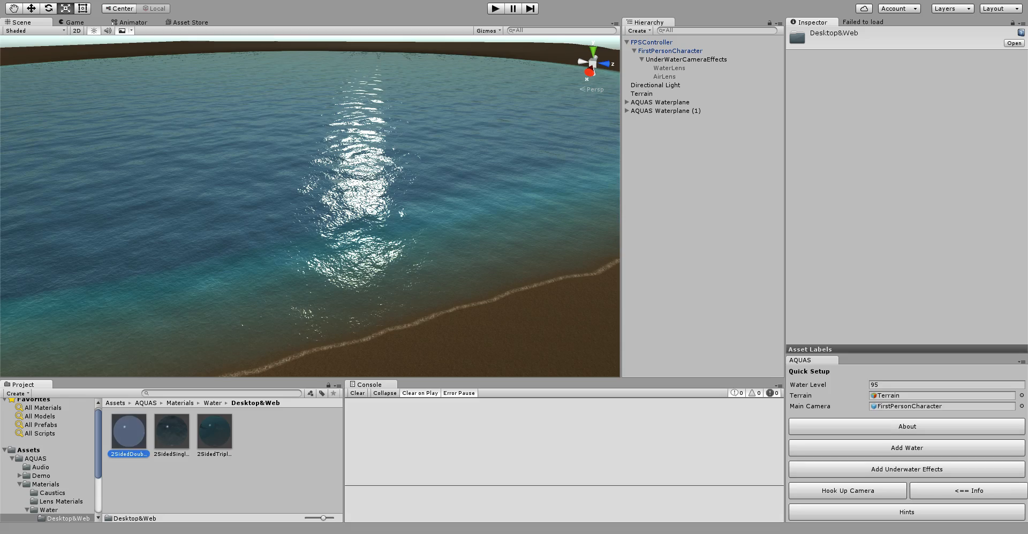
pyautogui.moveTo(129, 432); pyautogui.dragTo(309, 214)
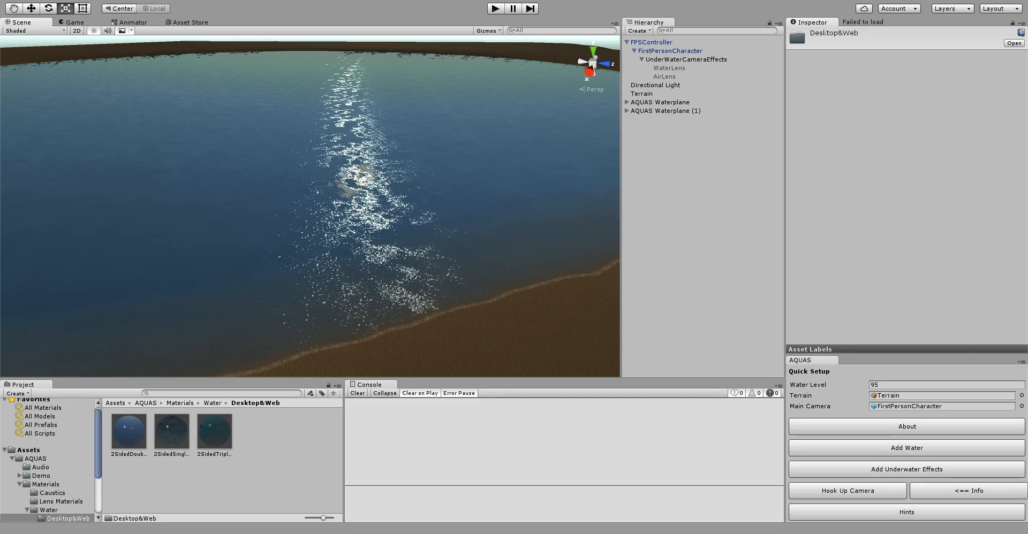
# Examine the first lake's surface up close and review the 2SidedDoubleTextured shader parameters of AQUAS Waterplane
pyautogui.scroll(5, 310, 206)
pyautogui.scroll(-4, 309, 206)
pyautogui.moveTo(309, 225); pyautogui.dragTo(309, 268, button='middle')
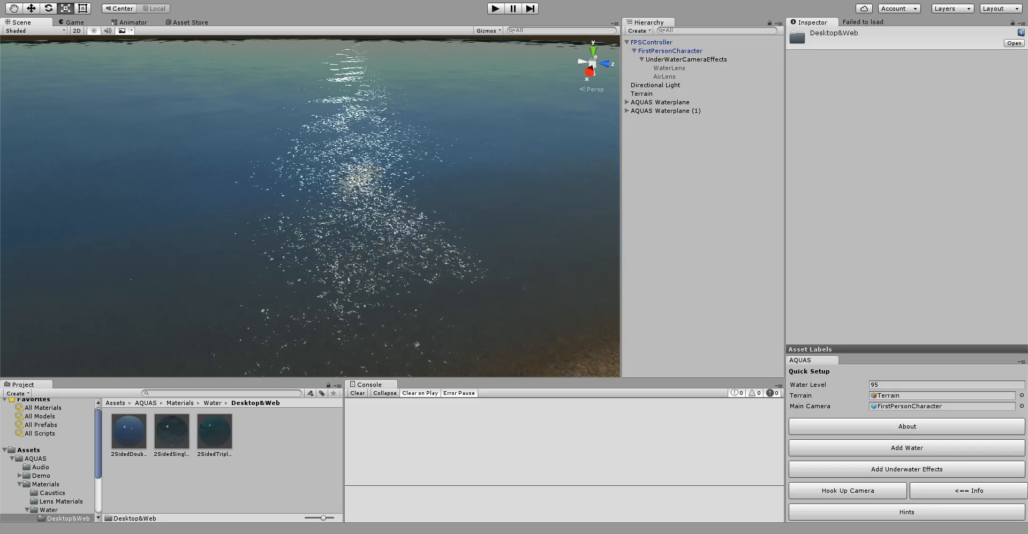
pyautogui.moveTo(310, 214)
pyautogui.mouseDown(button='right')
pyautogui.moveTo(310, 247)
pyautogui.moveTo(309, 213)
pyautogui.mouseUp(button='right')
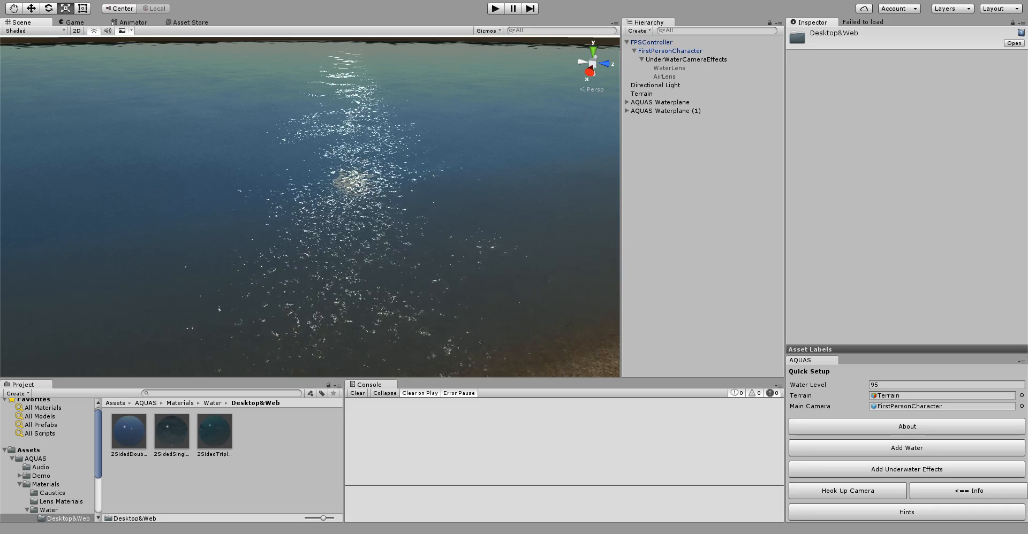
pyautogui.click(309, 213)
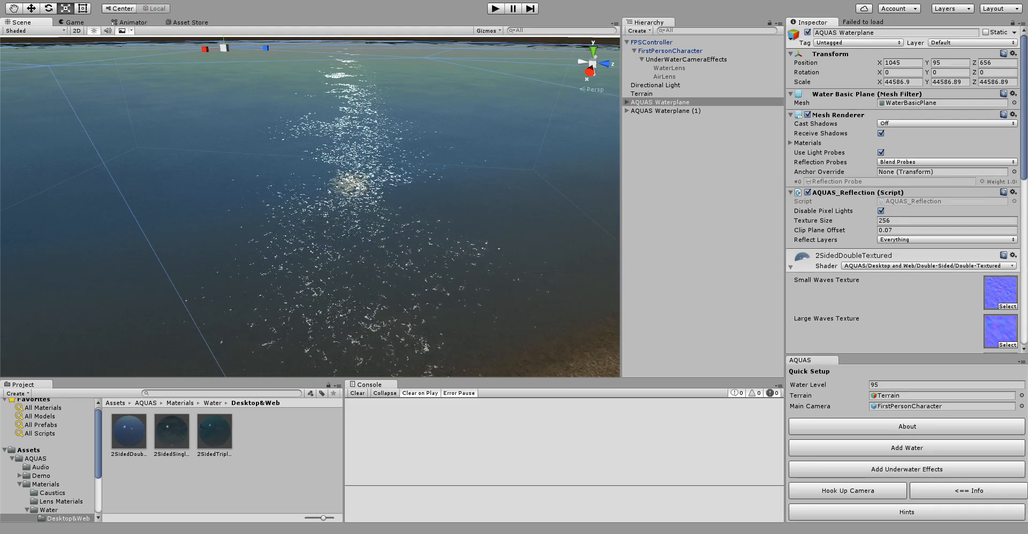
pyautogui.scroll(-12, 902, 190)
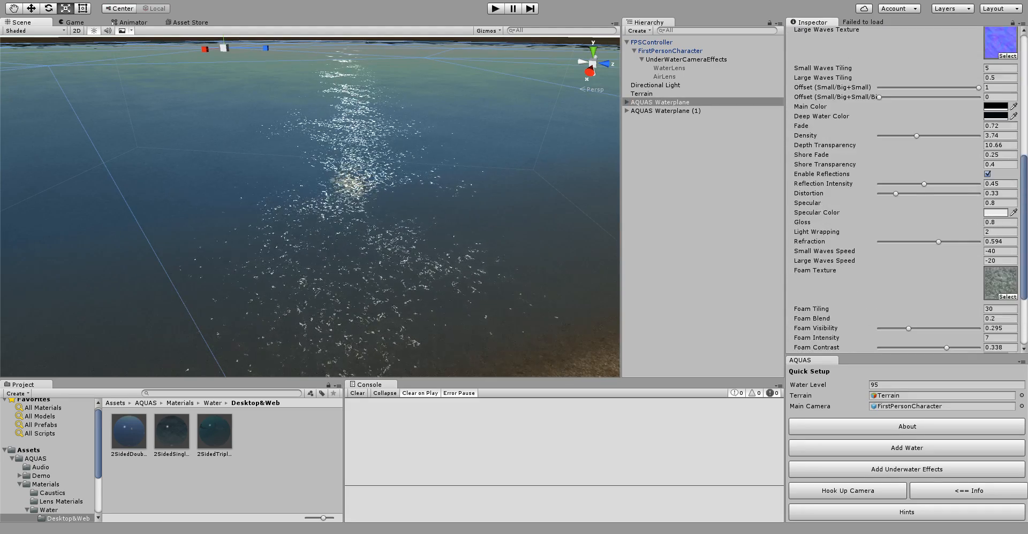
pyautogui.scroll(-1, 902, 190)
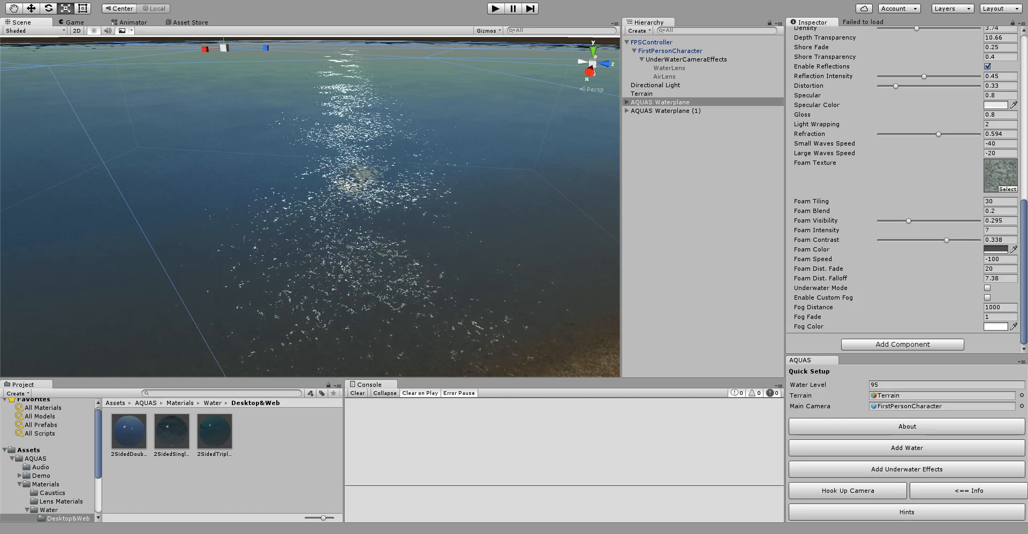
# Play-test the scene by walking from the first lake to the second to compare their differing water materials
pyautogui.hotkey('ctrl', 'p')
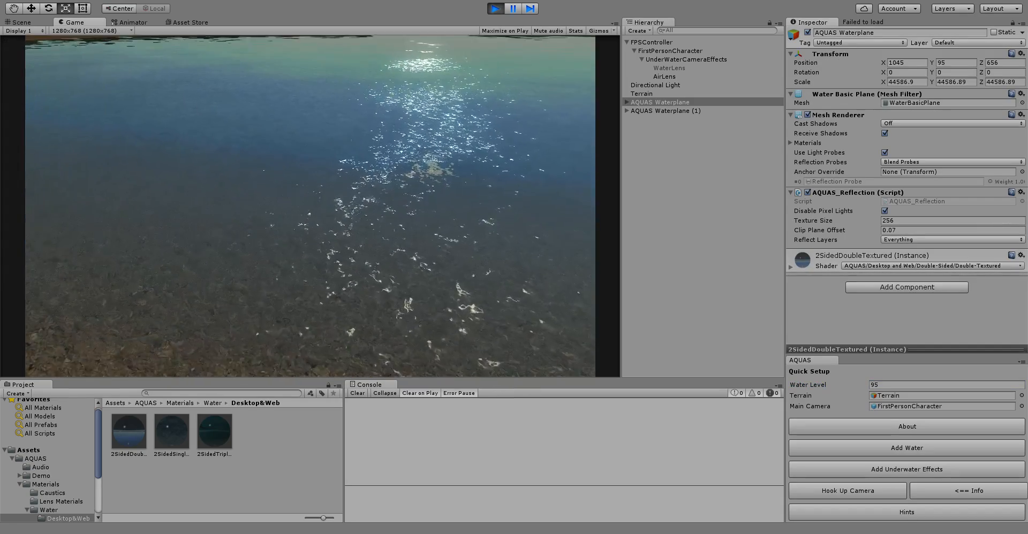
pyautogui.press('w')
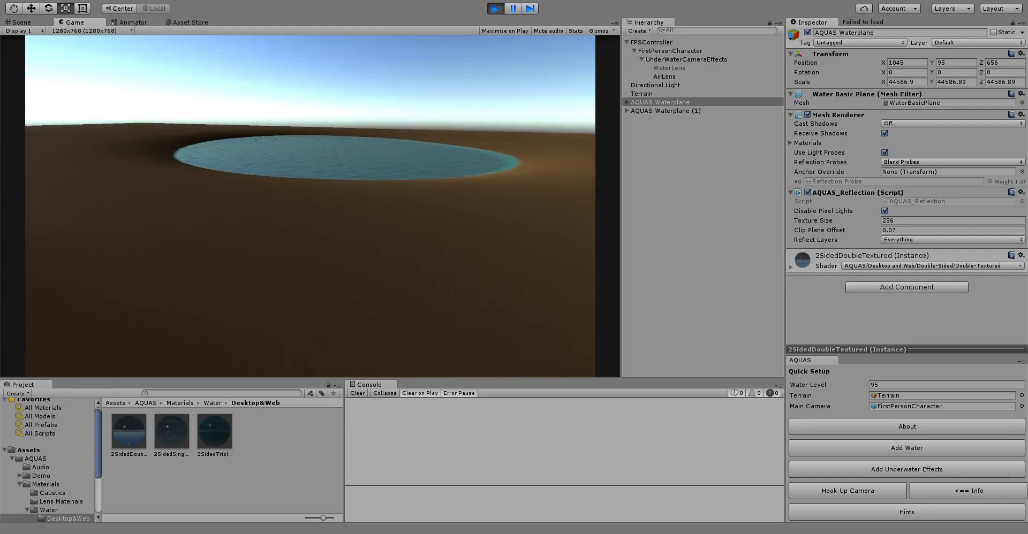
pyautogui.press('w')
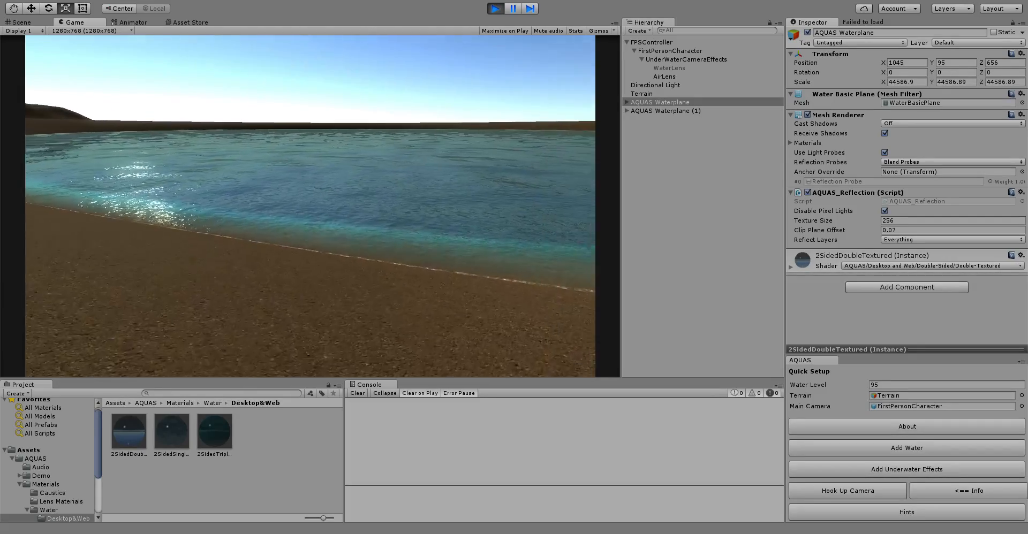
pyautogui.press('w')
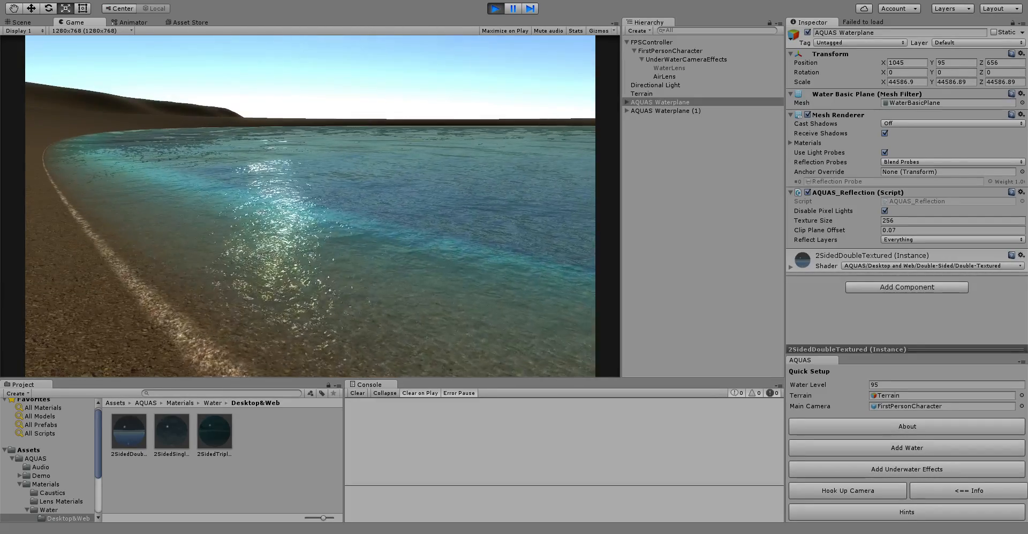